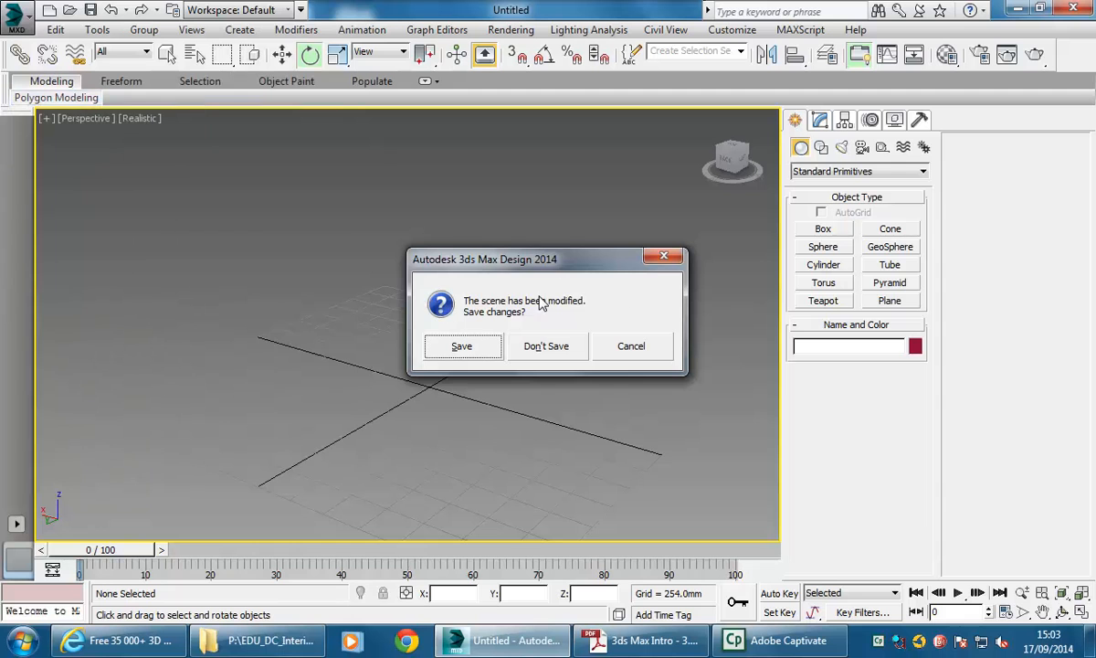
Step: Reset the scene to its defaults without saving the changes
{"action": "left_click", "coordinate": [553, 350]}
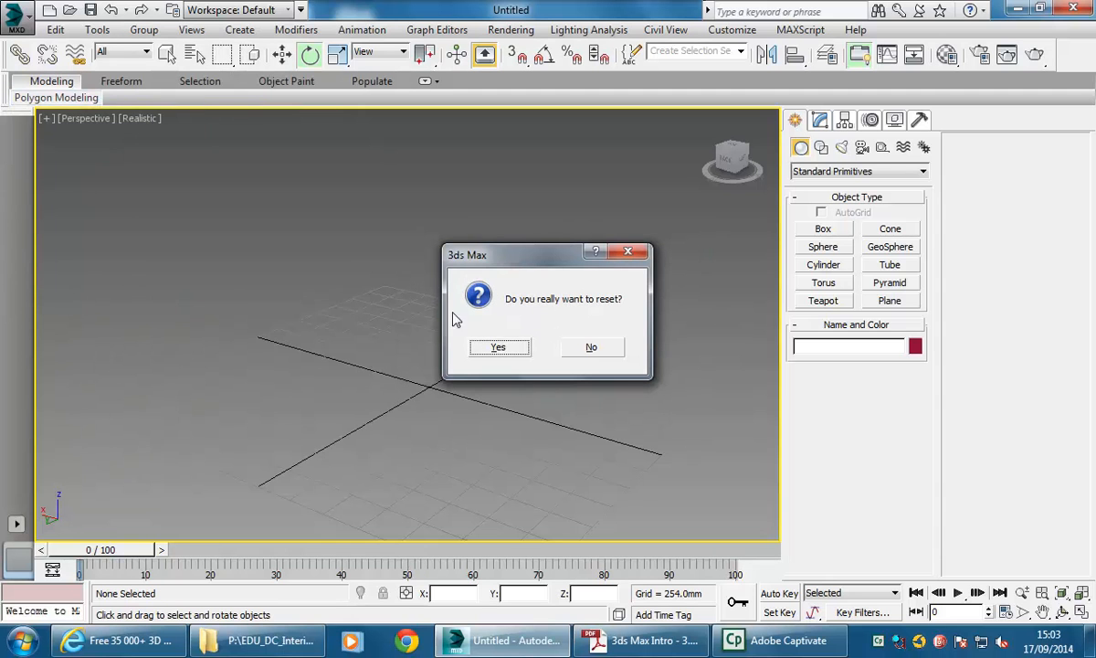
{"action": "left_click", "coordinate": [505, 350]}
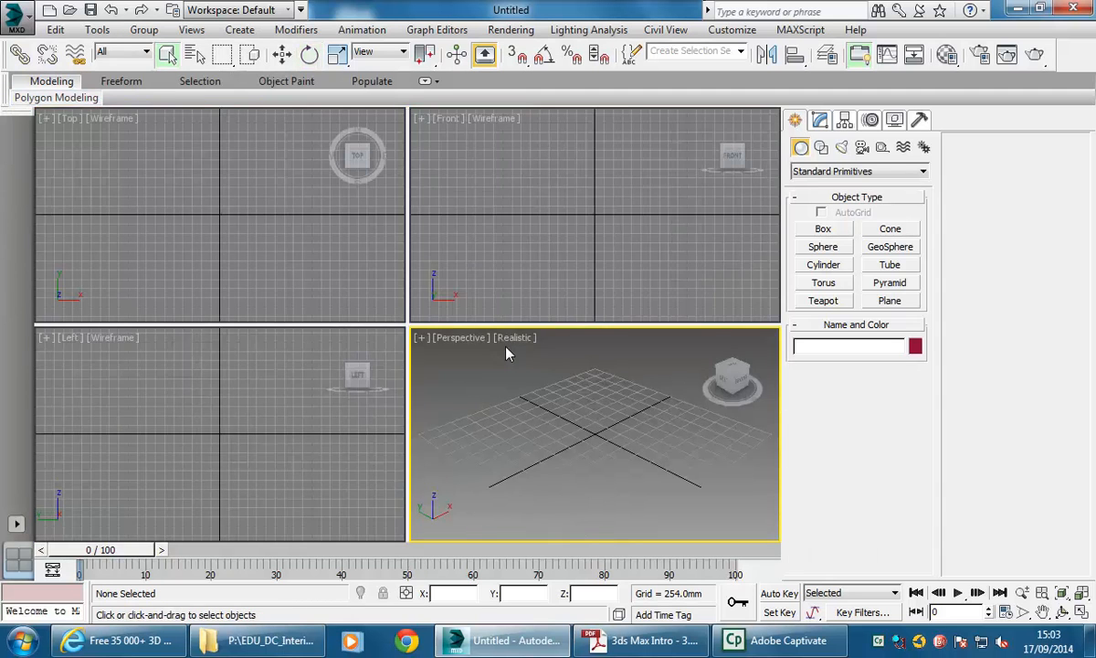
Step: Set the system unit scale to 1 unit = 1.0 Feet in the units setup
{"action": "left_click", "coordinate": [732, 31]}
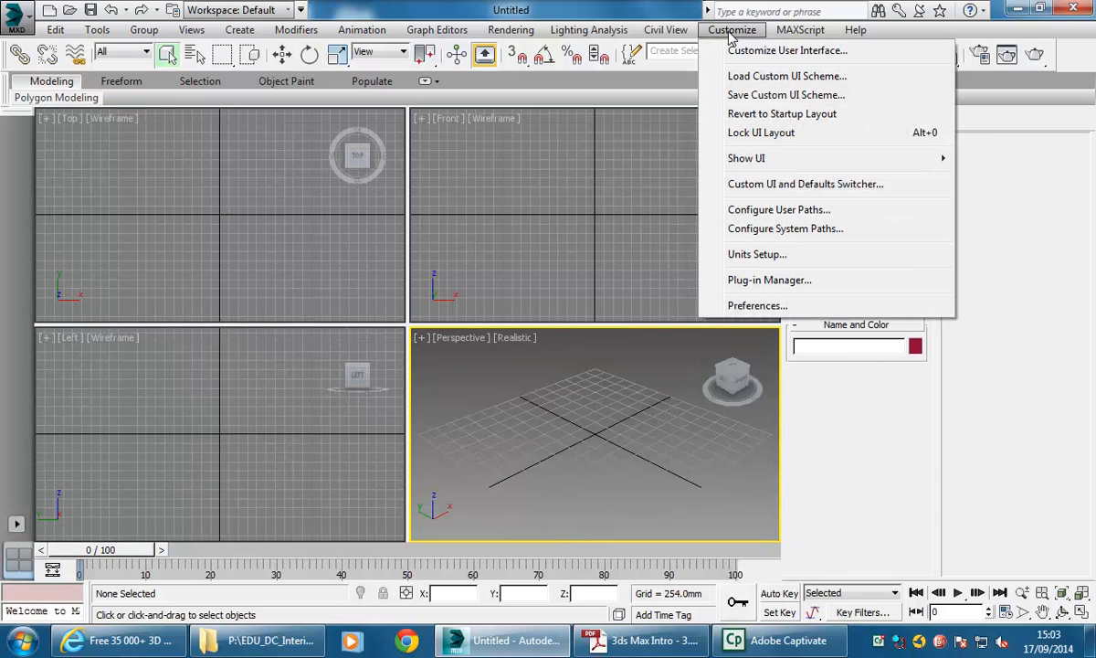
{"action": "left_click", "coordinate": [758, 256]}
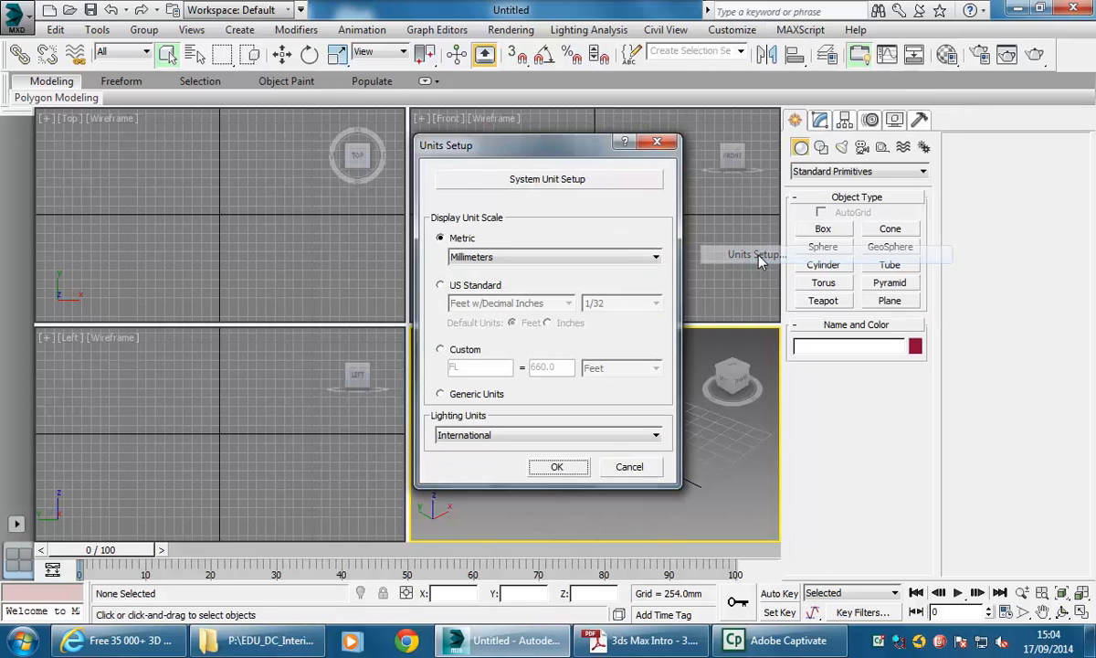
{"action": "left_click_drag", "start_coordinate": [542, 149], "coordinate": [505, 151]}
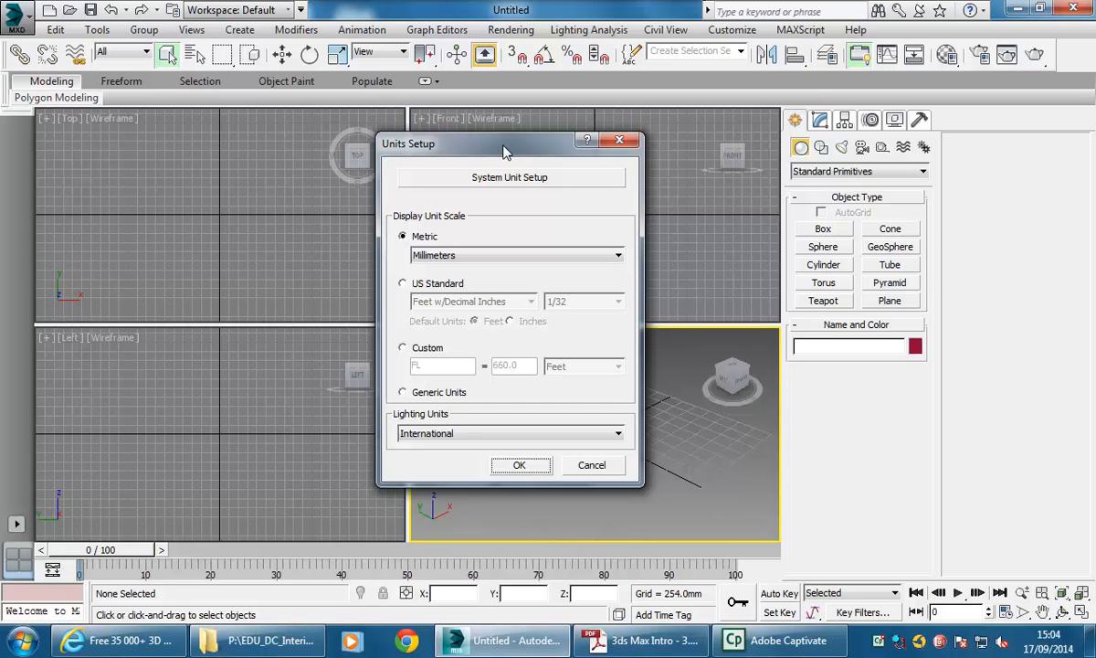
{"action": "left_click", "coordinate": [484, 176]}
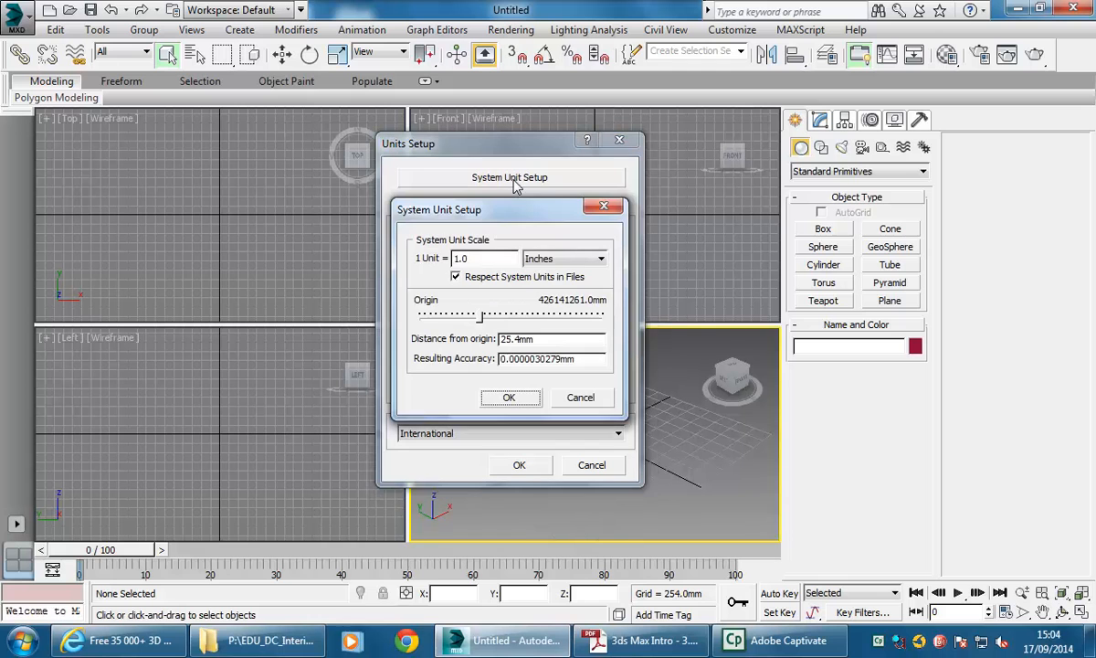
{"action": "left_click", "coordinate": [563, 260]}
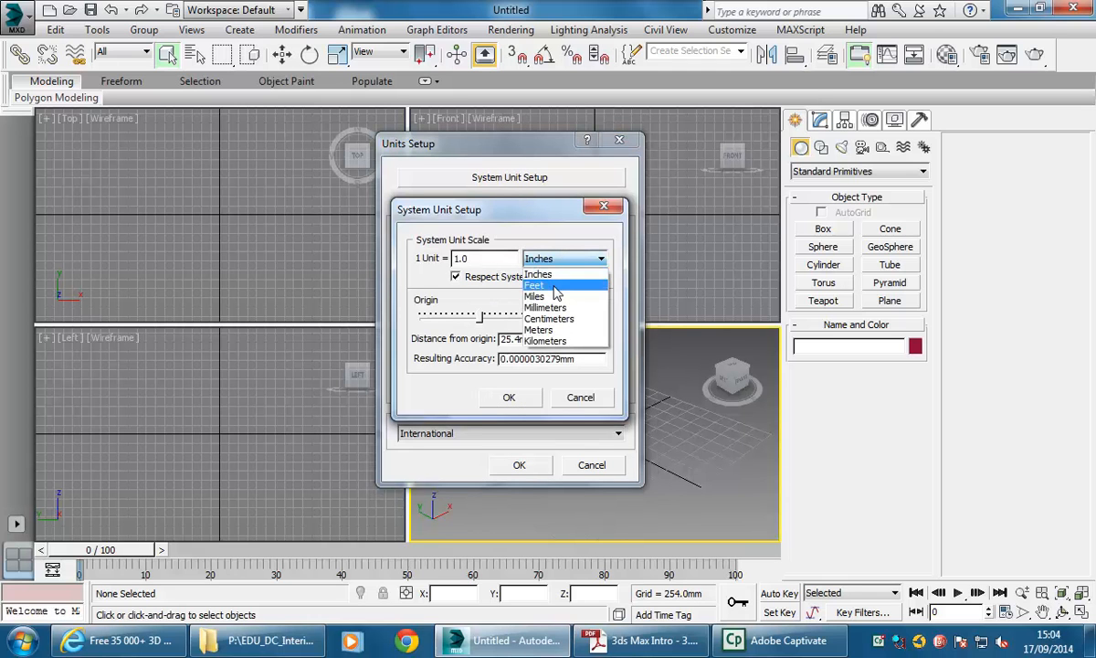
{"action": "left_click", "coordinate": [553, 286]}
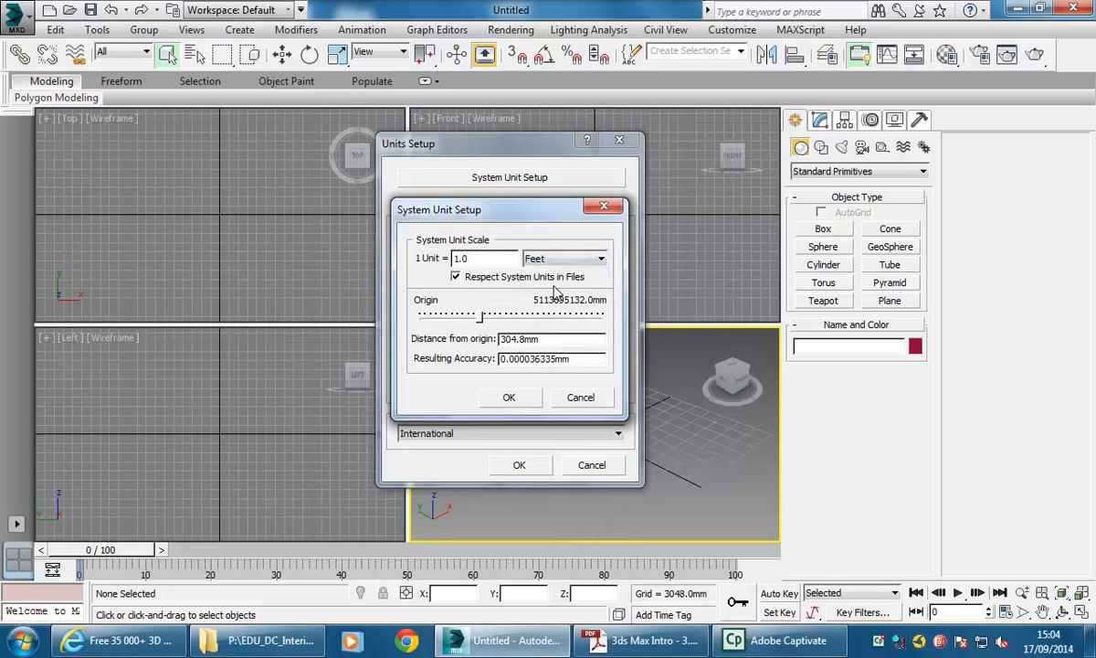
{"action": "left_click", "coordinate": [488, 260]}
{"action": "left_click", "coordinate": [514, 400]}
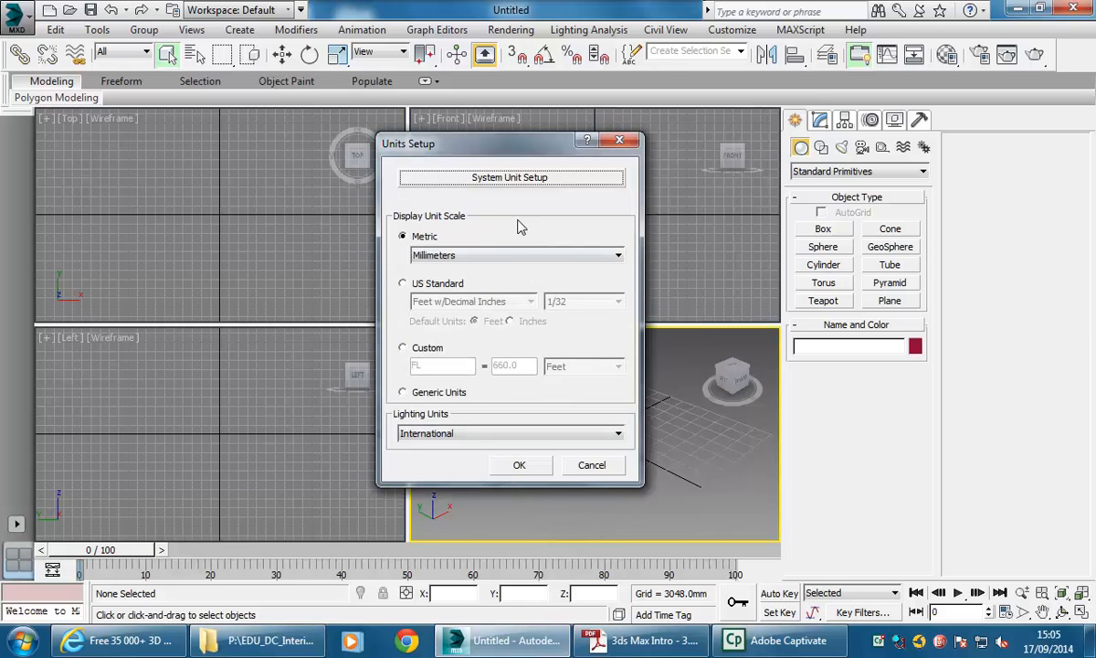
Step: Try the Custom and US Standard display unit scales and look through the US Standard formats
{"action": "left_click", "coordinate": [454, 257]}
{"action": "left_click", "coordinate": [453, 270]}
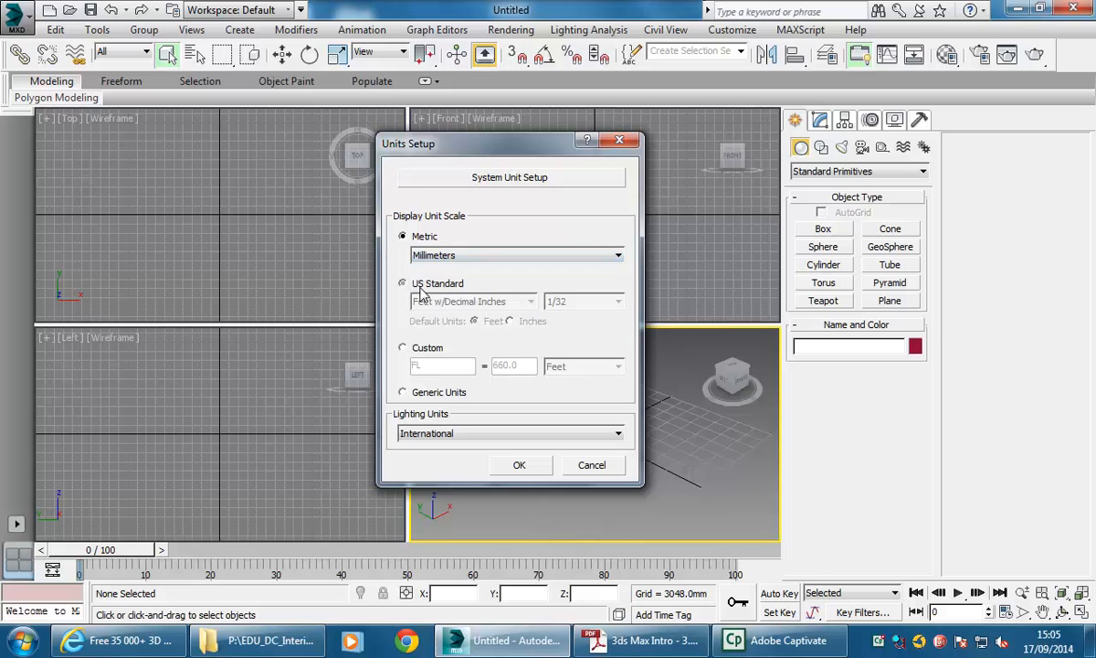
{"action": "left_click", "coordinate": [402, 283]}
{"action": "left_click", "coordinate": [418, 355]}
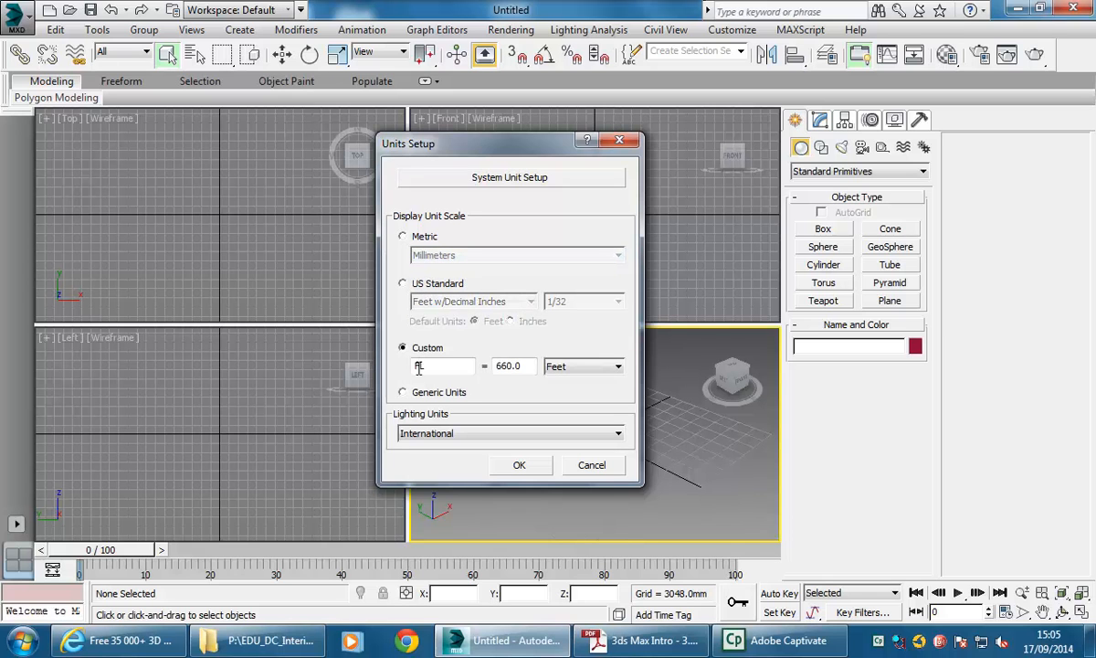
{"action": "left_click", "coordinate": [406, 284]}
{"action": "left_click", "coordinate": [474, 306]}
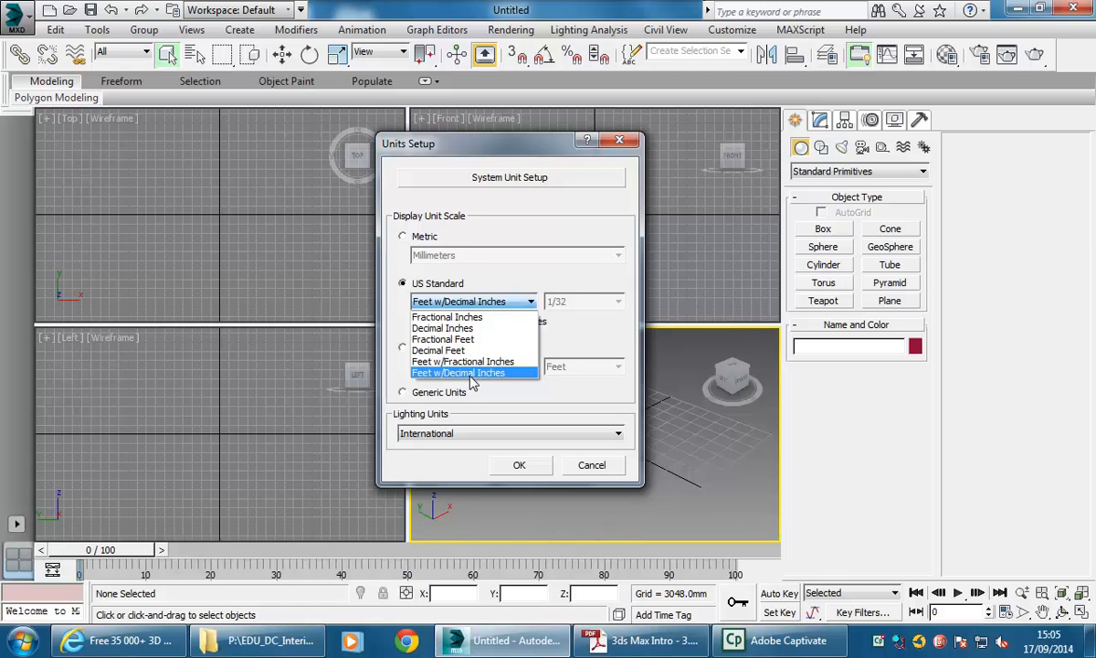
{"action": "left_click", "coordinate": [461, 305]}
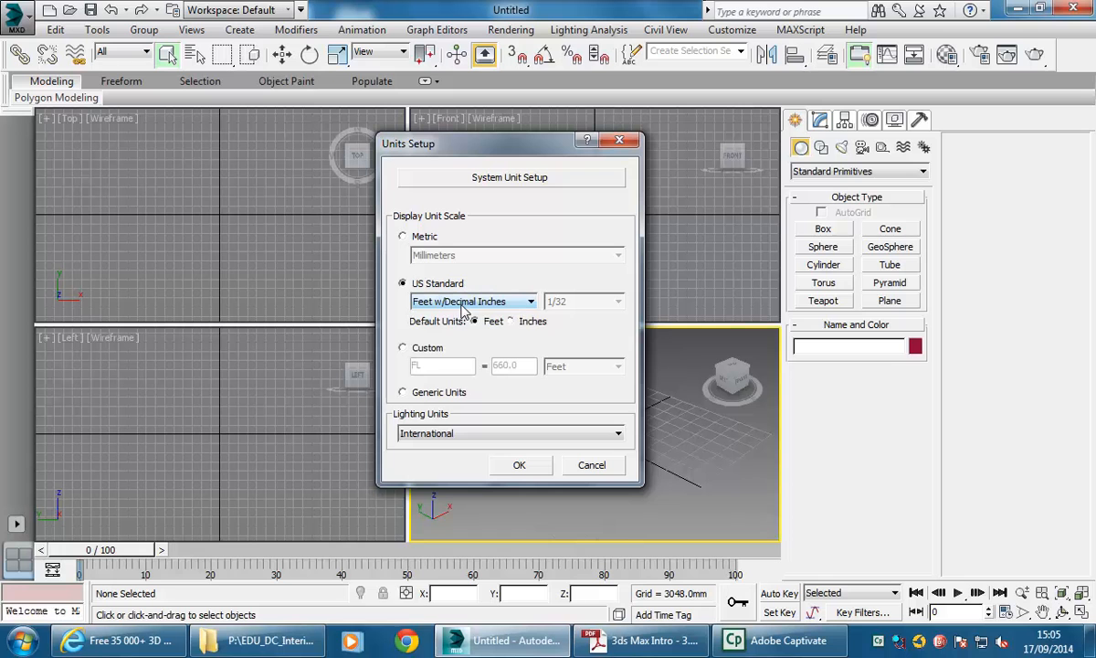
Step: Set the display unit scale to Metric with Millimeters and accept the units setup
{"action": "left_click", "coordinate": [412, 239]}
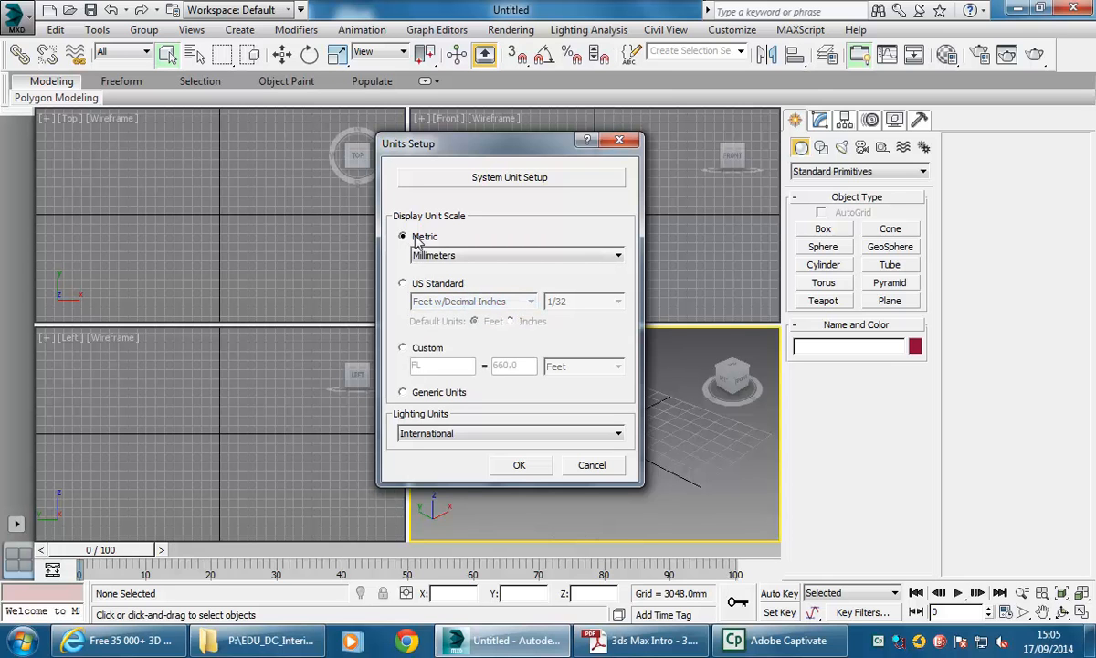
{"action": "left_click", "coordinate": [415, 255]}
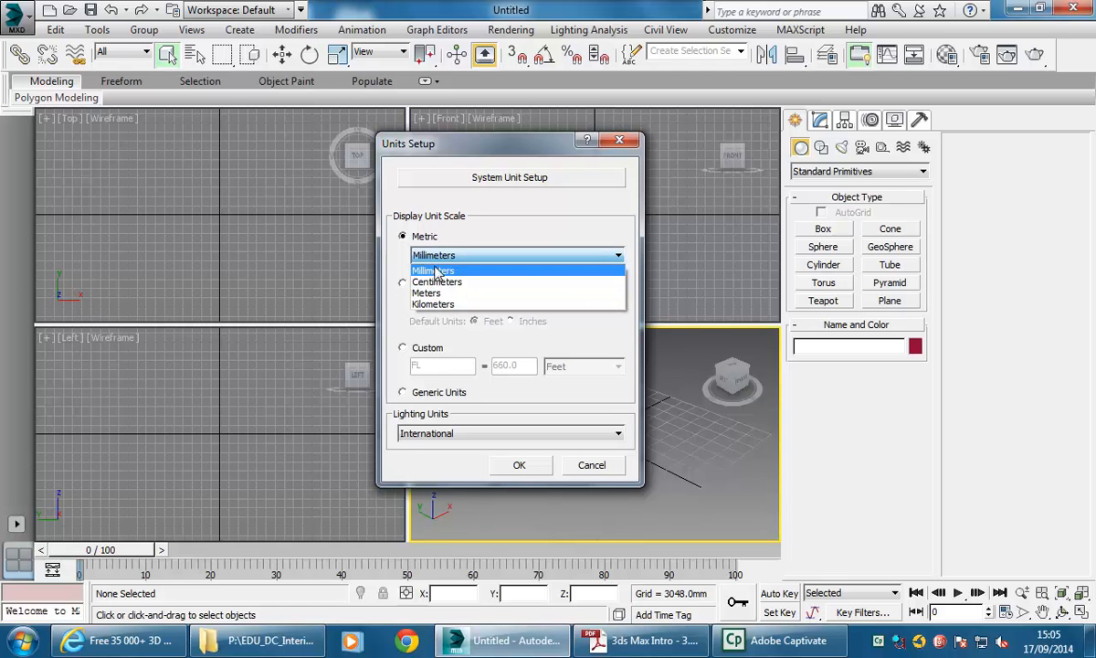
{"action": "left_click", "coordinate": [413, 265]}
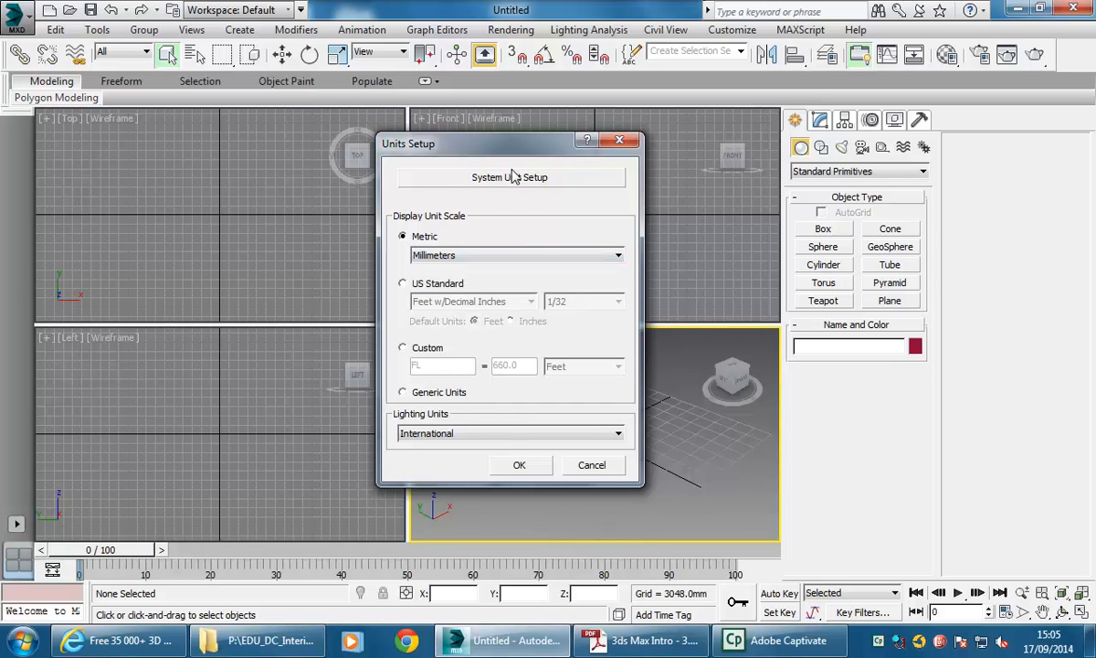
{"action": "left_click", "coordinate": [519, 468]}
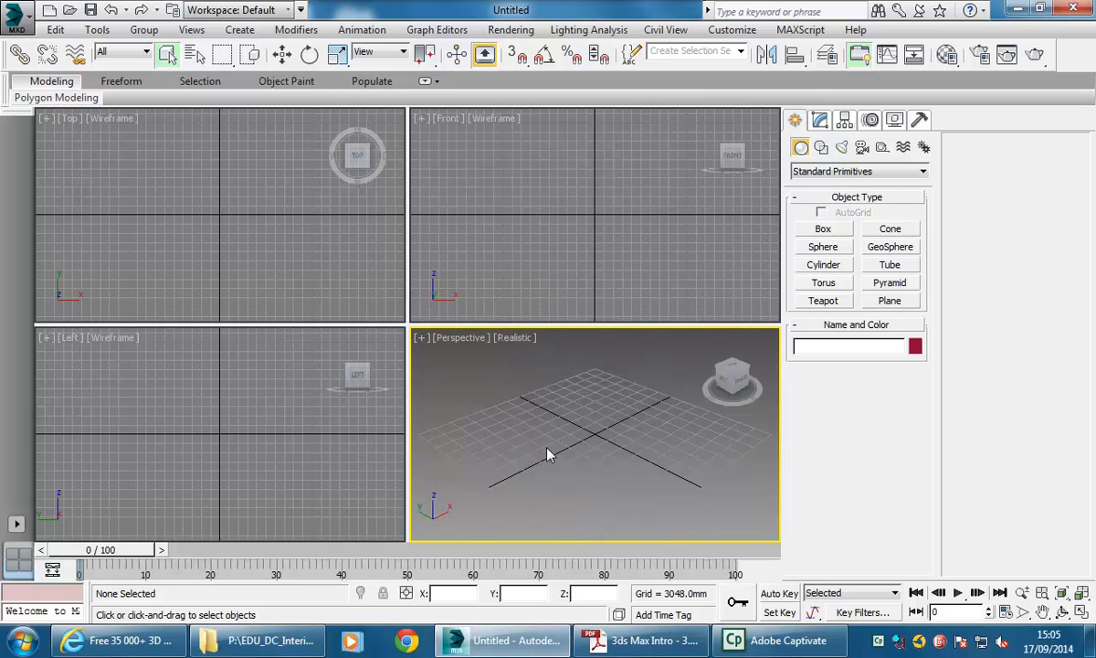
Step: Create a box across the vertical axis in the Top viewport, about 5671 mm long, 29488 mm wide and 18713 mm high
{"action": "middle_click_drag", "start_coordinate": [195, 244], "coordinate": [170, 263]}
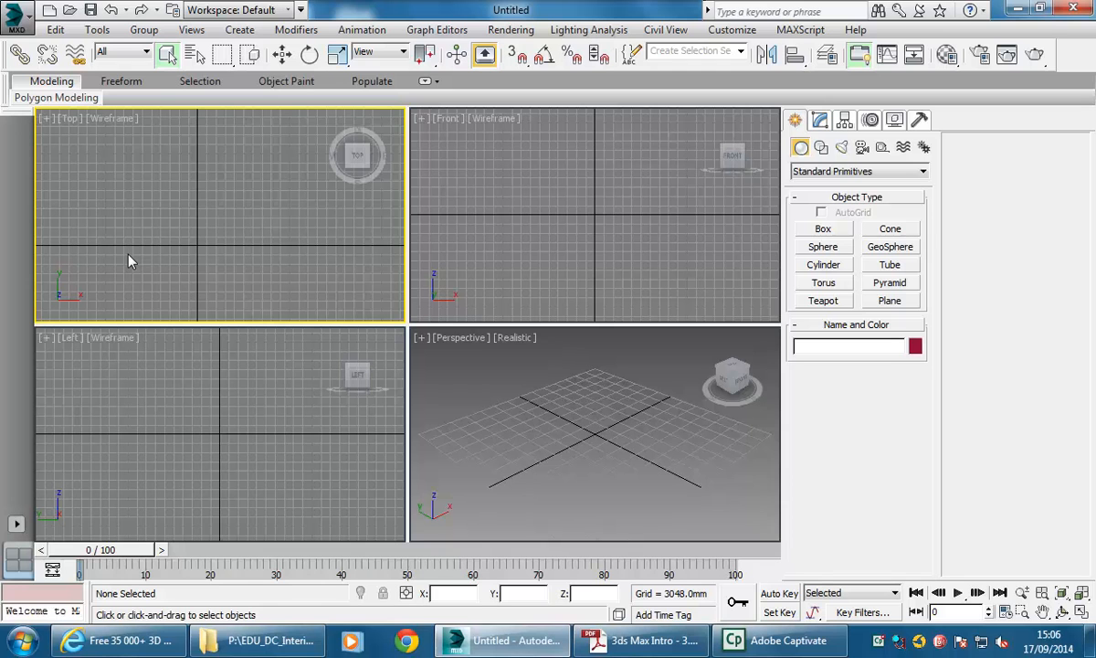
{"action": "middle_click_drag", "start_coordinate": [209, 230], "coordinate": [235, 232]}
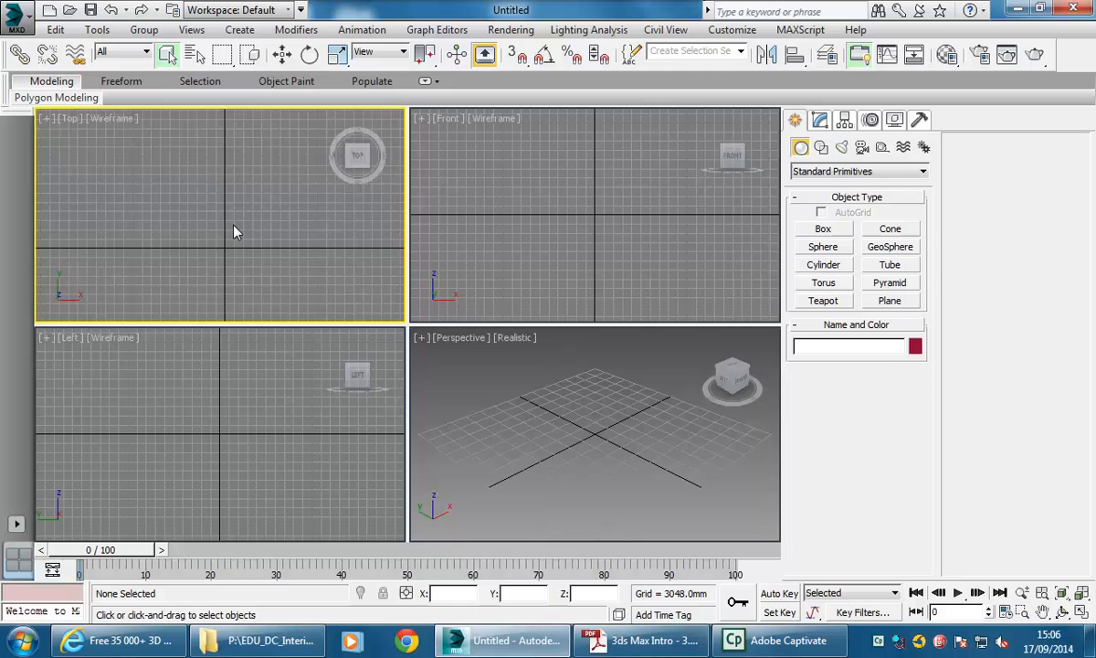
{"action": "left_click", "coordinate": [832, 233]}
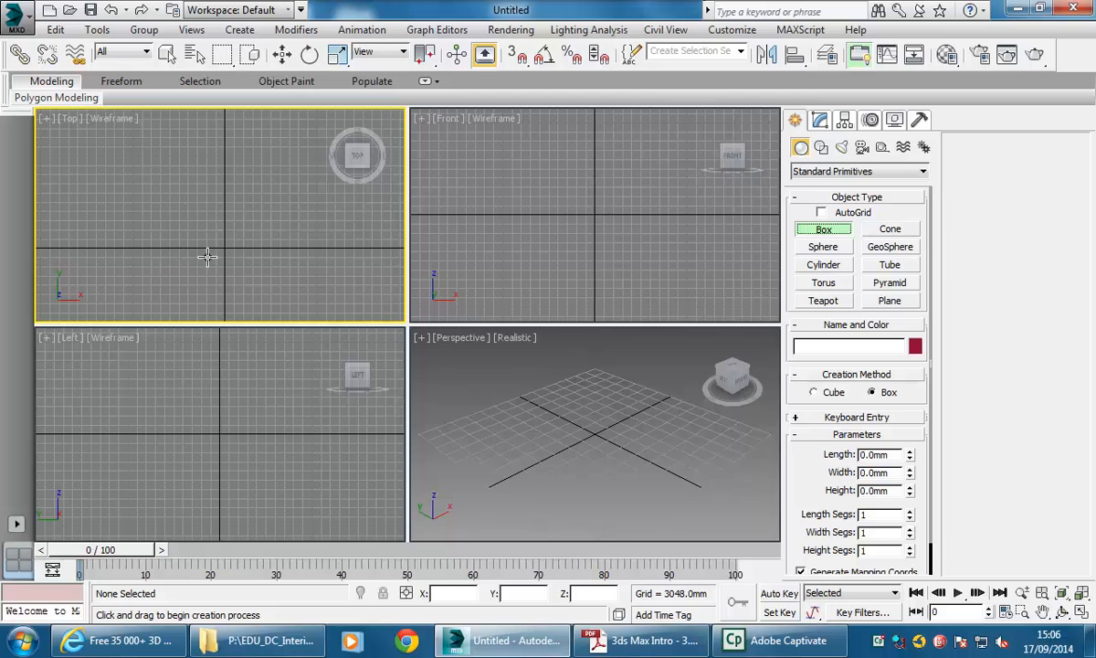
{"action": "left_click_drag", "start_coordinate": [171, 249], "coordinate": [256, 236]}
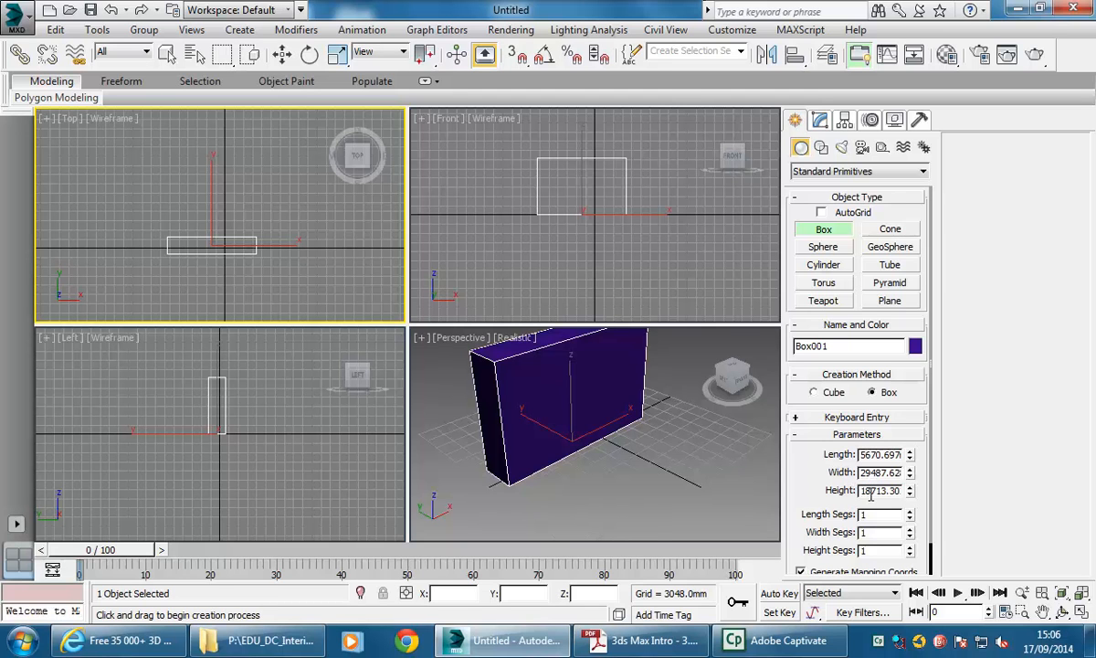
Step: Set the box's length to 500 mm
{"action": "double_click", "coordinate": [879, 455]}
{"action": "double_click", "coordinate": [879, 472]}
{"action": "left_click", "coordinate": [884, 457]}
{"action": "double_click", "coordinate": [883, 457]}
{"action": "type", "text": "500"}
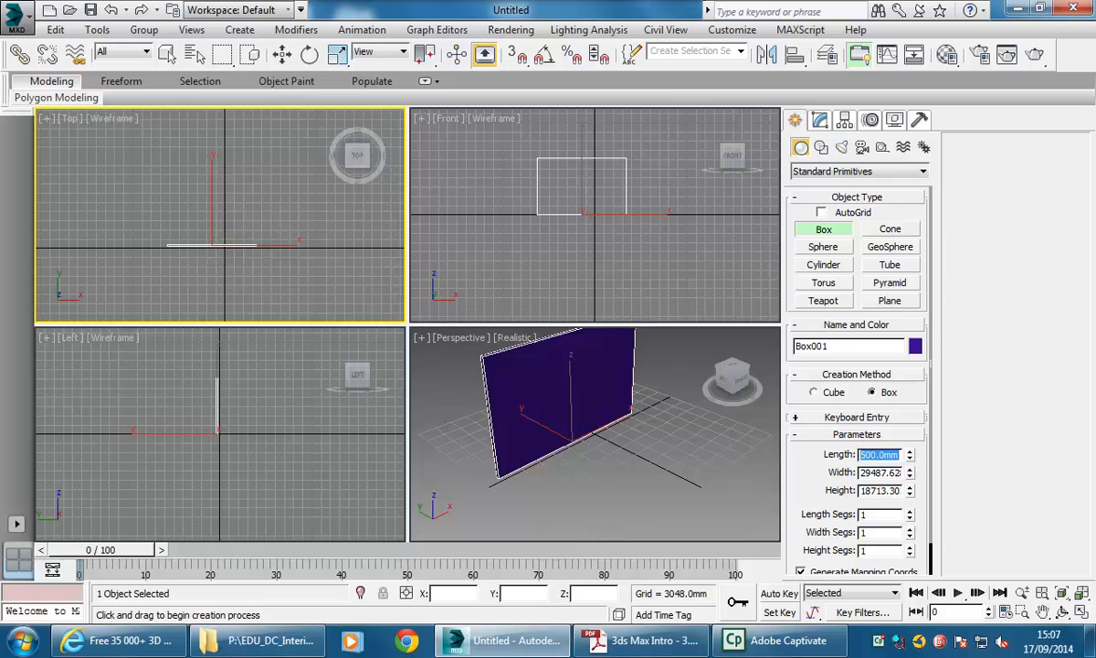
Step: Reduce the box's width to about 16271 mm and its height to about 10292 mm
{"action": "scroll", "coordinate": [532, 452], "scroll_direction": "up", "scroll_amount": 4}
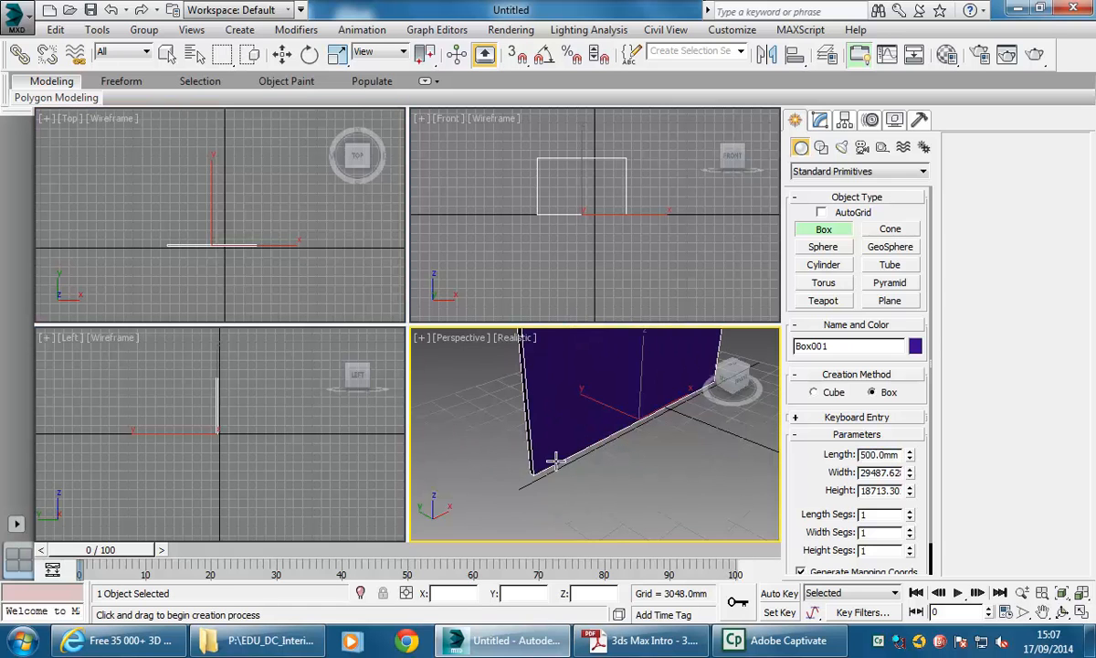
{"action": "scroll", "coordinate": [528, 482], "scroll_direction": "up", "scroll_amount": 3}
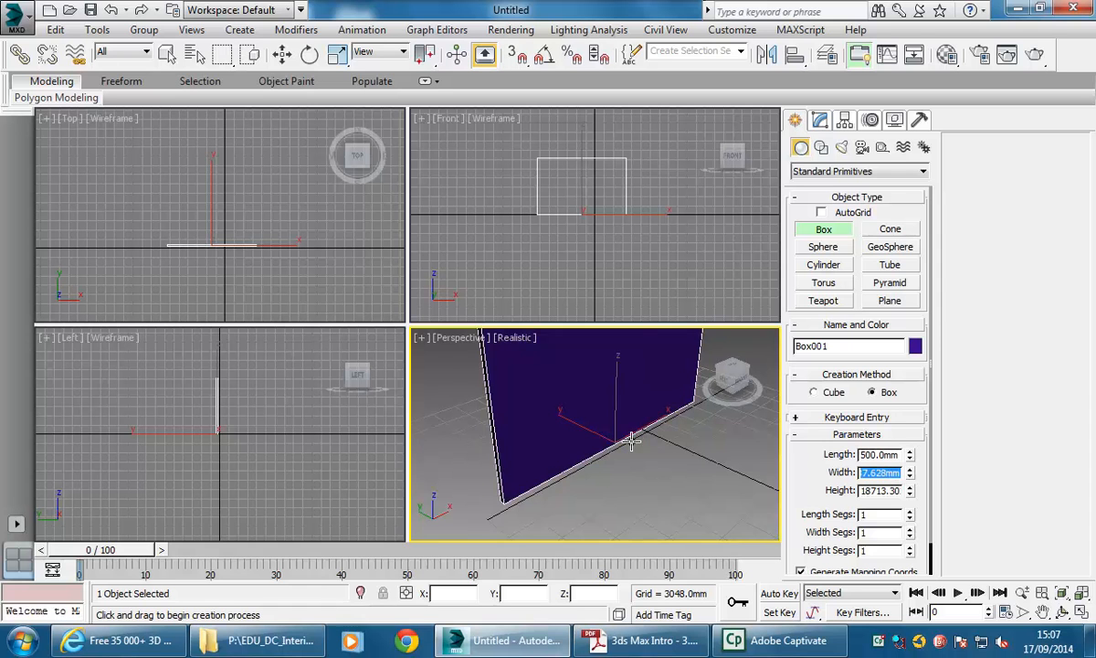
{"action": "scroll", "coordinate": [592, 416], "scroll_direction": "down", "scroll_amount": 4}
{"action": "scroll", "coordinate": [594, 457], "scroll_direction": "up", "scroll_amount": 3}
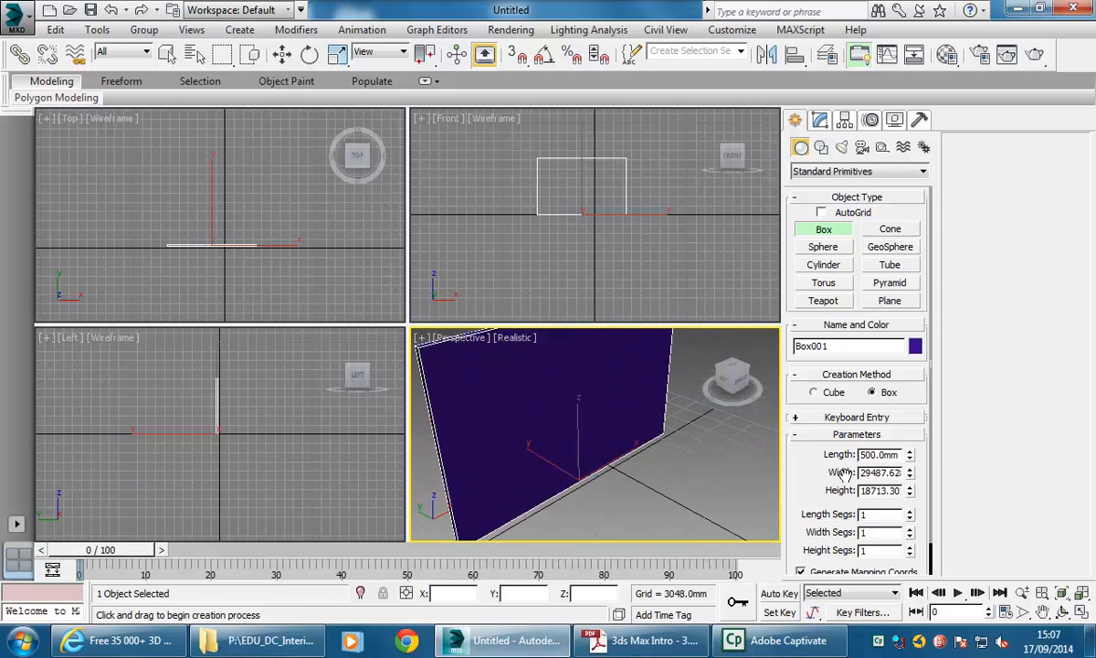
{"action": "mouse_move", "coordinate": [912, 477]}
{"action": "left_mouse_down"}
{"action": "mouse_move", "coordinate": [907, 527]}
{"action": "mouse_move", "coordinate": [906, 482]}
{"action": "left_mouse_up"}
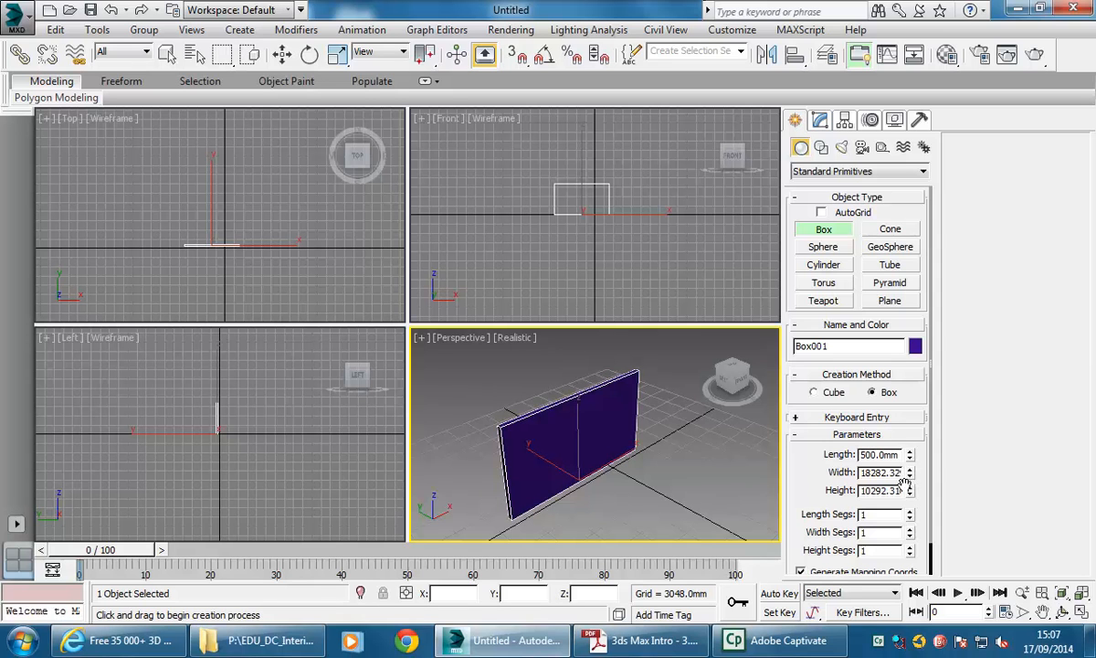
{"action": "left_click_drag", "start_coordinate": [911, 477], "coordinate": [911, 477]}
Step: Examine the thin box in the Perspective, Front, Top and Left viewports, activating each view in turn
{"action": "middle_click_drag", "start_coordinate": [476, 401], "coordinate": [535, 434]}
{"action": "scroll", "coordinate": [539, 434], "scroll_direction": "up", "scroll_amount": 4}
{"action": "scroll", "coordinate": [553, 439], "scroll_direction": "up", "scroll_amount": 1}
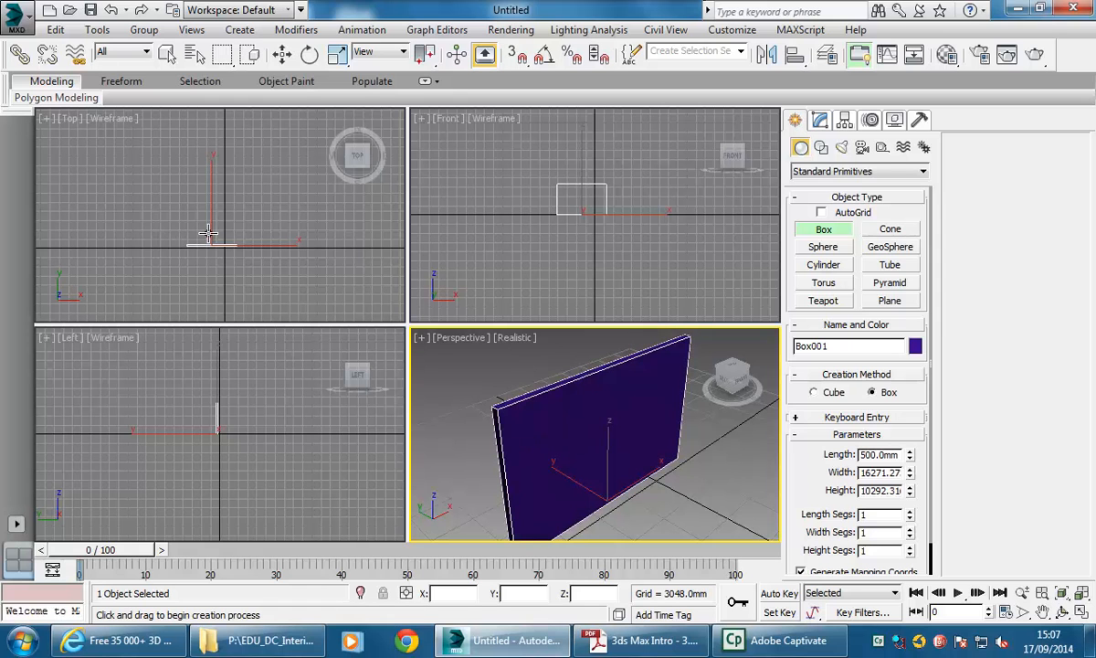
{"action": "left_click", "coordinate": [522, 245]}
{"action": "left_click", "coordinate": [278, 215]}
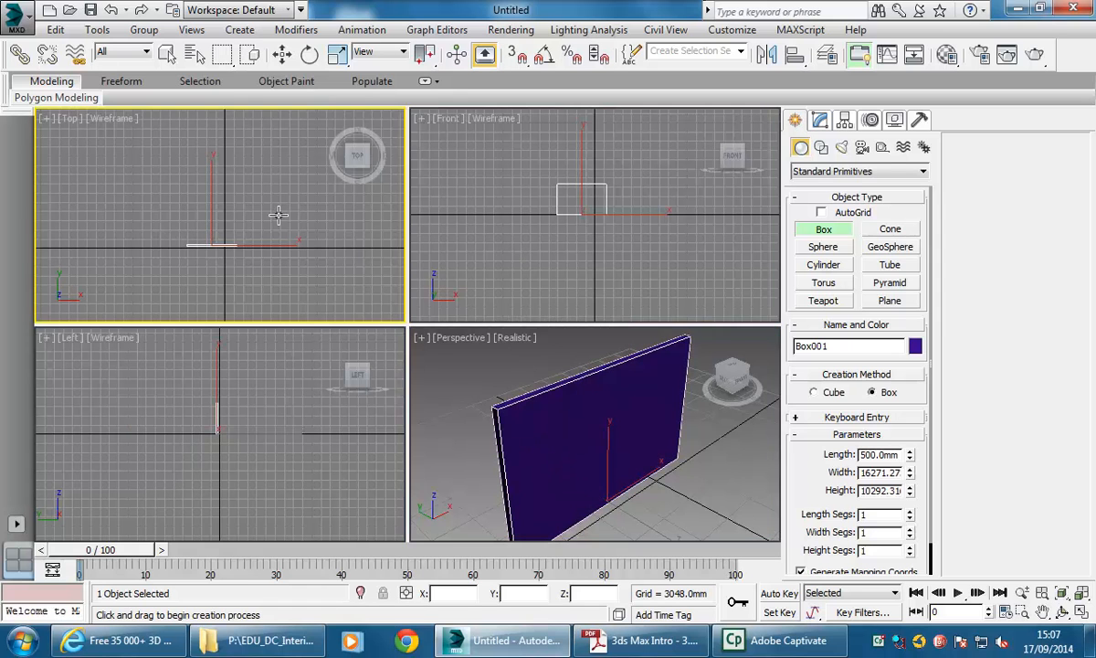
{"action": "left_click", "coordinate": [245, 412]}
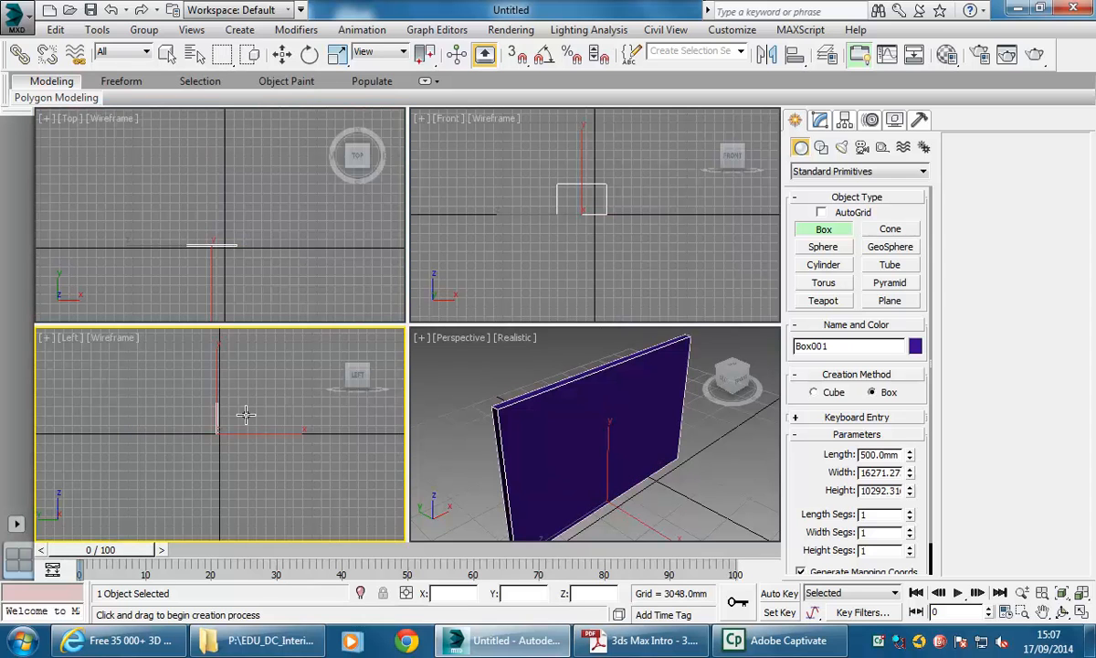
{"action": "left_click", "coordinate": [579, 376]}
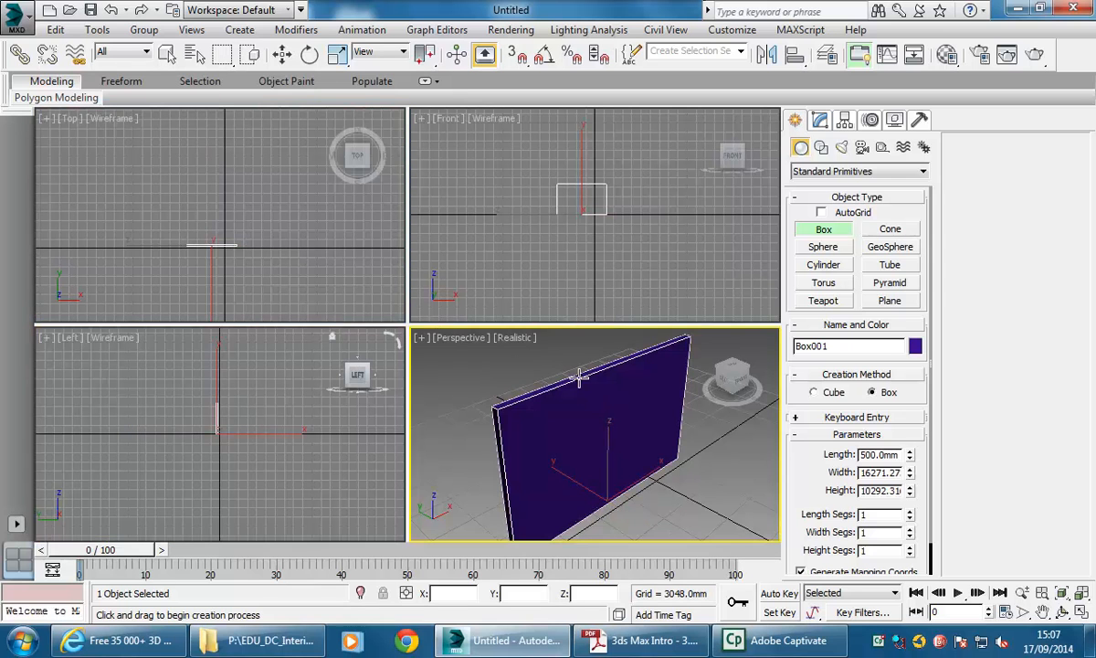
{"action": "left_click", "coordinate": [589, 283]}
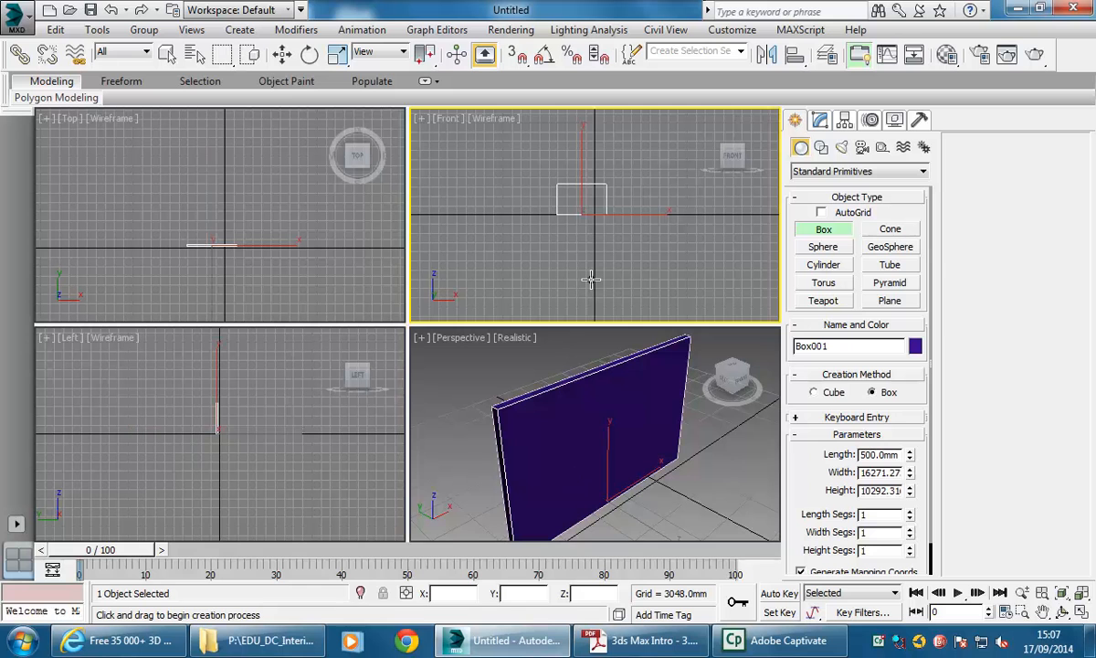
{"action": "left_click", "coordinate": [581, 430]}
{"action": "middle_click_drag", "start_coordinate": [581, 431], "coordinate": [579, 427]}
{"action": "middle_click", "coordinate": [613, 280]}
{"action": "mouse_move", "coordinate": [559, 221]}
{"action": "middle_mouse_down"}
{"action": "mouse_move", "coordinate": [571, 222]}
{"action": "mouse_move", "coordinate": [552, 231]}
{"action": "middle_mouse_up"}
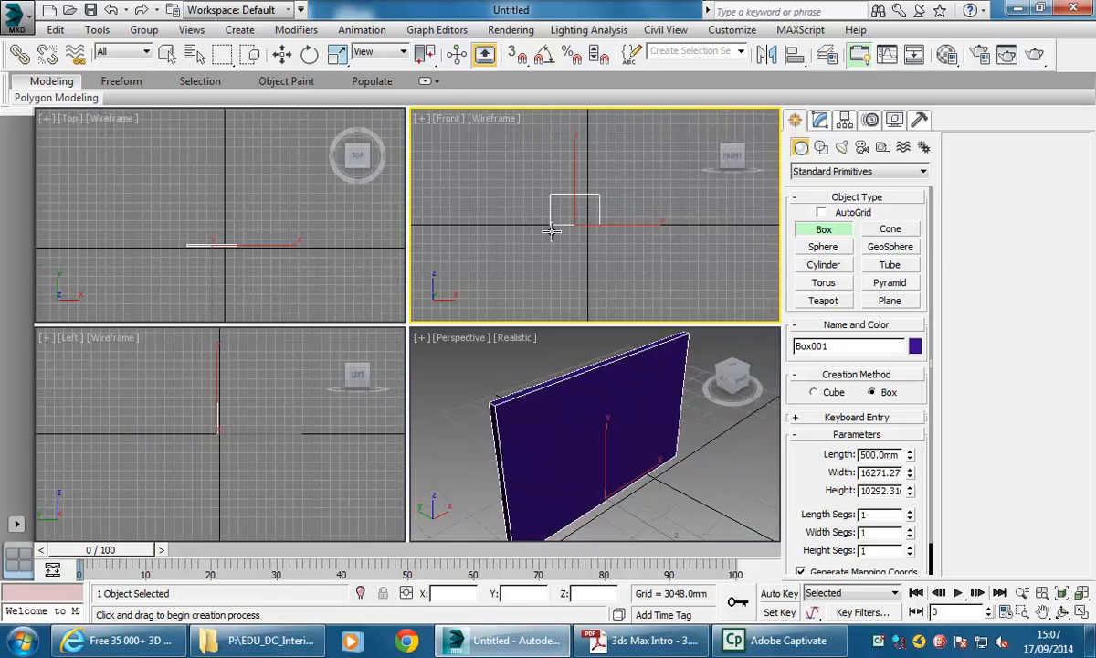
{"action": "middle_click", "coordinate": [137, 210]}
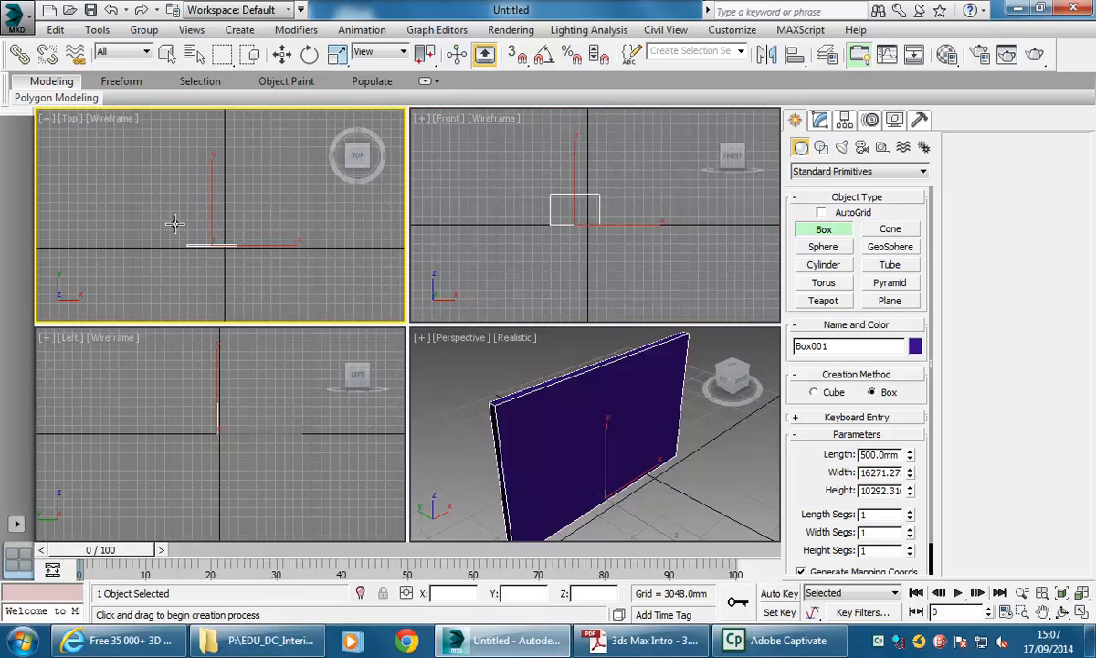
{"action": "middle_click", "coordinate": [610, 447]}
{"action": "middle_click_drag", "start_coordinate": [611, 445], "coordinate": [619, 434]}
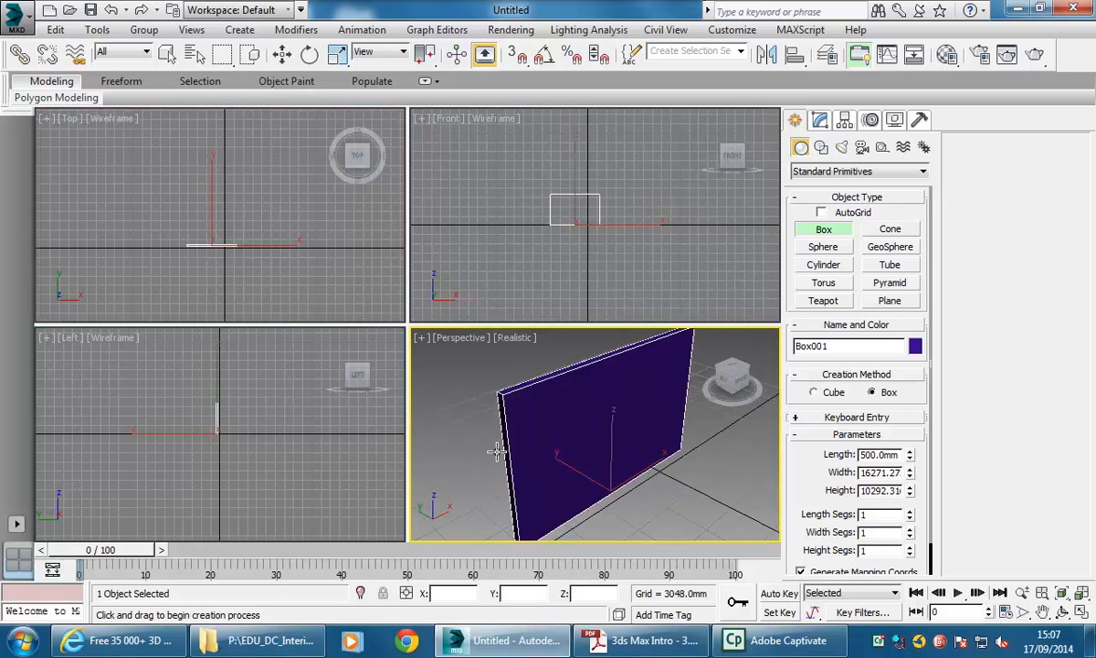
{"action": "middle_click_drag", "start_coordinate": [517, 450], "coordinate": [512, 453]}
{"action": "mouse_move", "coordinate": [567, 482]}
{"action": "middle_mouse_down"}
{"action": "mouse_move", "coordinate": [574, 463]}
{"action": "mouse_move", "coordinate": [572, 475]}
{"action": "middle_mouse_up"}
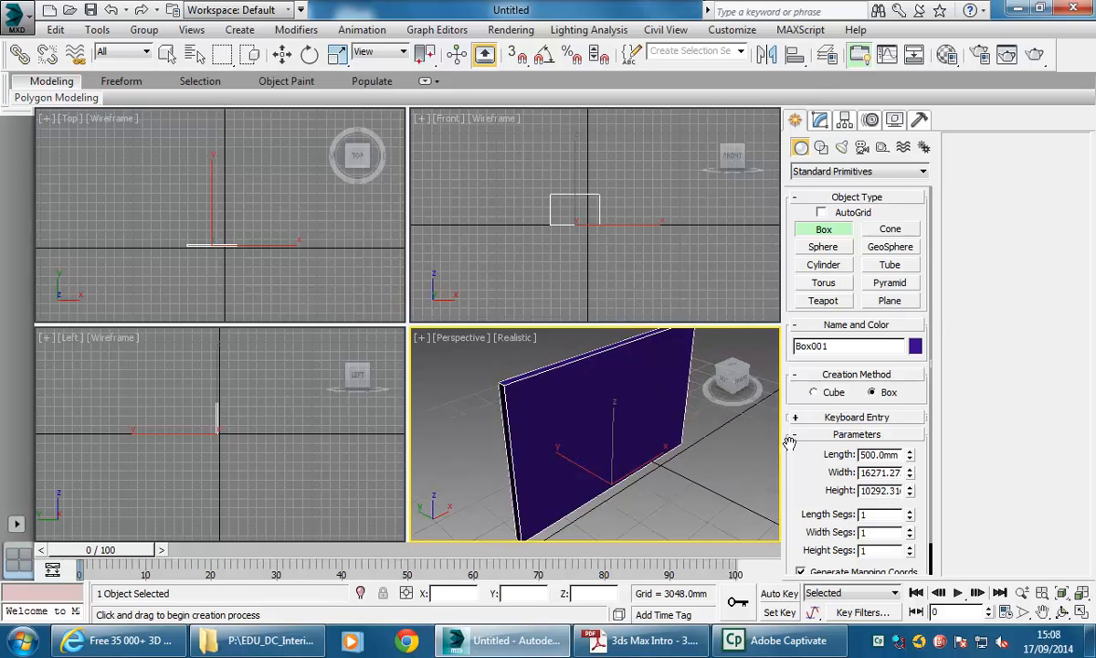
Step: Narrow the command panel to a single column and toggle the Perspective viewport between full size and the four-view layout
{"action": "left_click_drag", "start_coordinate": [846, 444], "coordinate": [984, 445]}
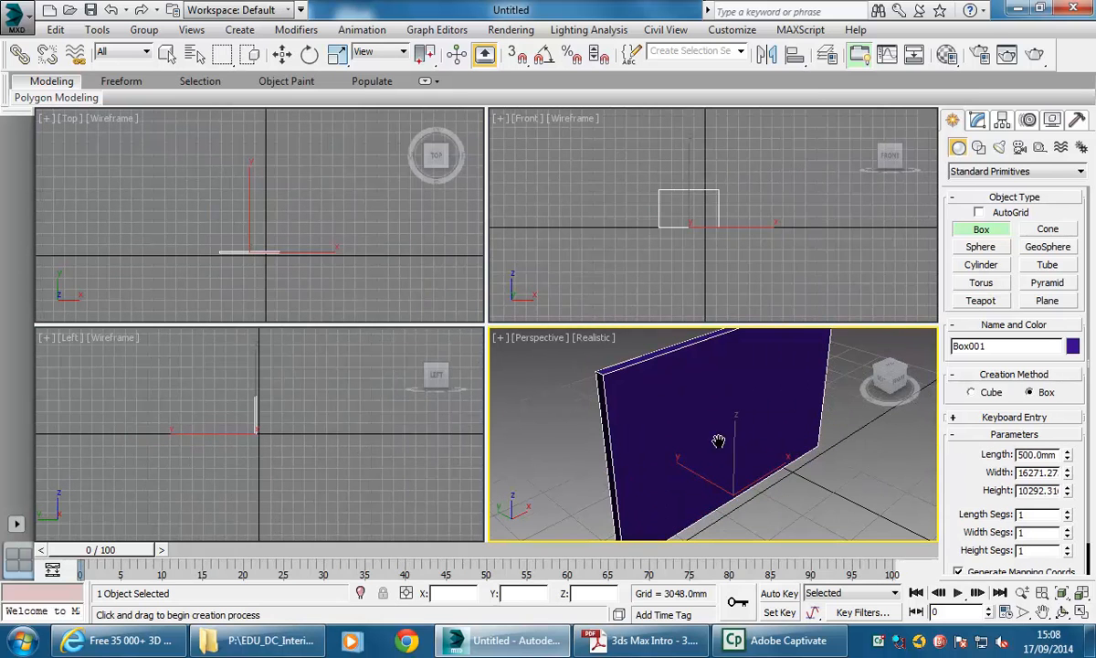
{"action": "middle_click_drag", "start_coordinate": [725, 441], "coordinate": [710, 443]}
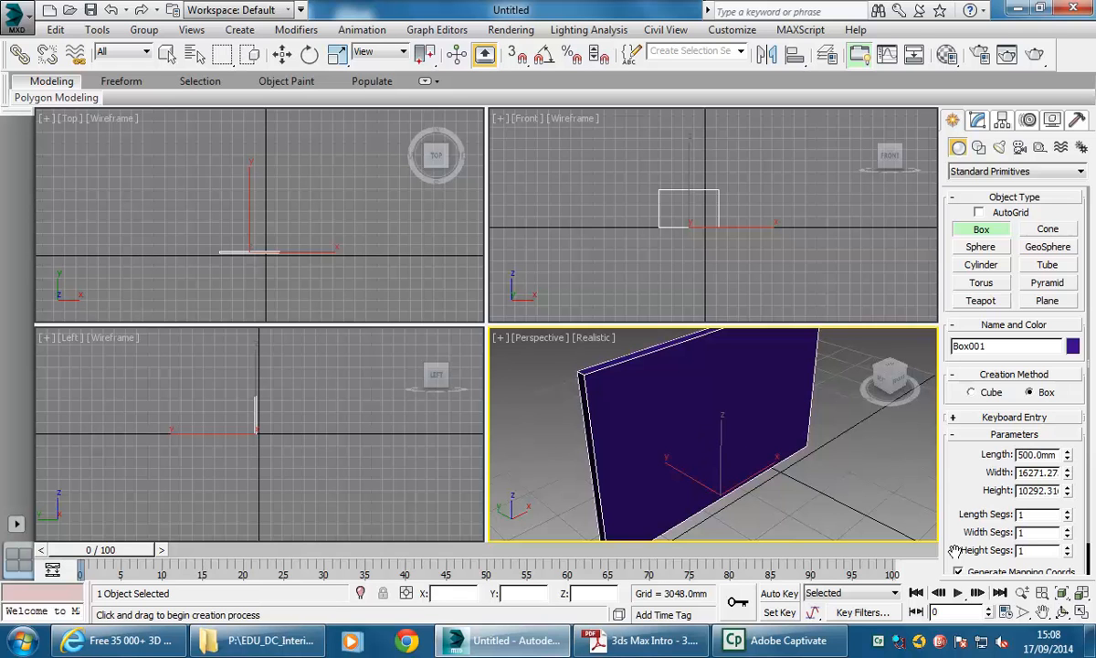
{"action": "left_click", "coordinate": [1081, 612]}
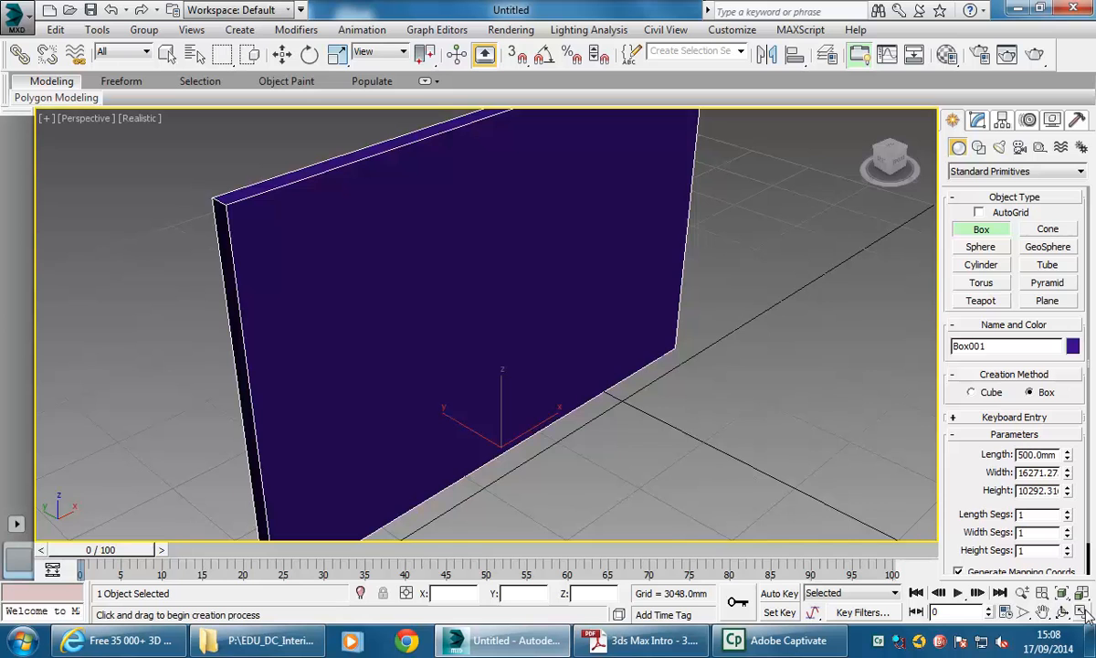
{"action": "left_click", "coordinate": [1085, 614]}
{"action": "left_click", "coordinate": [1086, 614]}
{"action": "left_click", "coordinate": [1085, 614]}
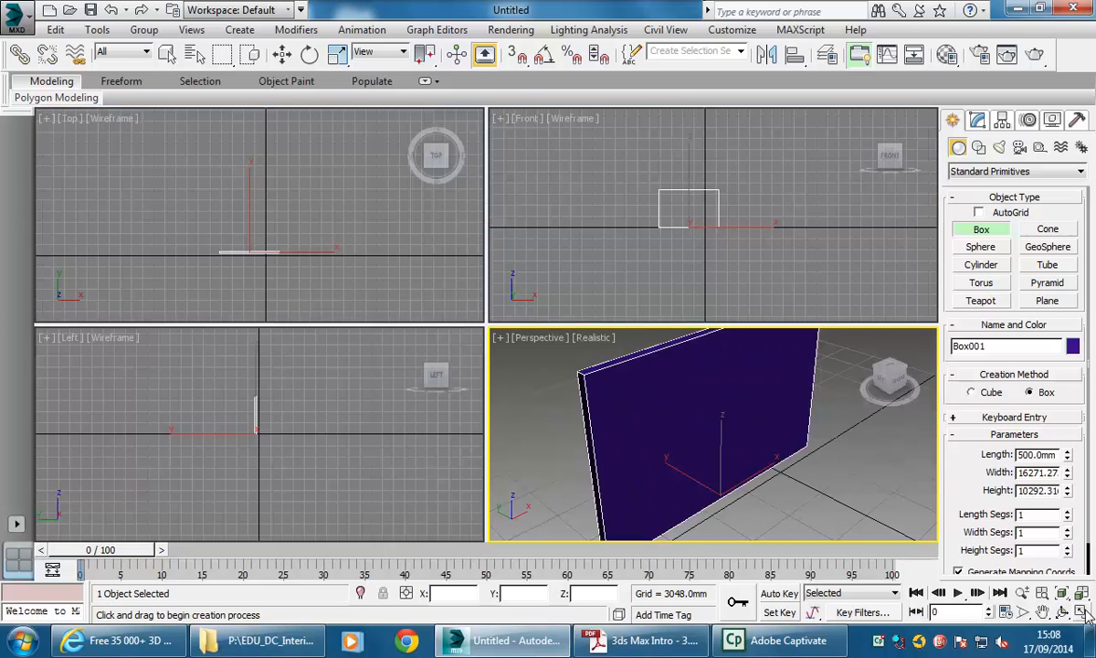
Step: Activate the Front viewport and toggle it between full size and the four-view layout
{"action": "left_click", "coordinate": [666, 222]}
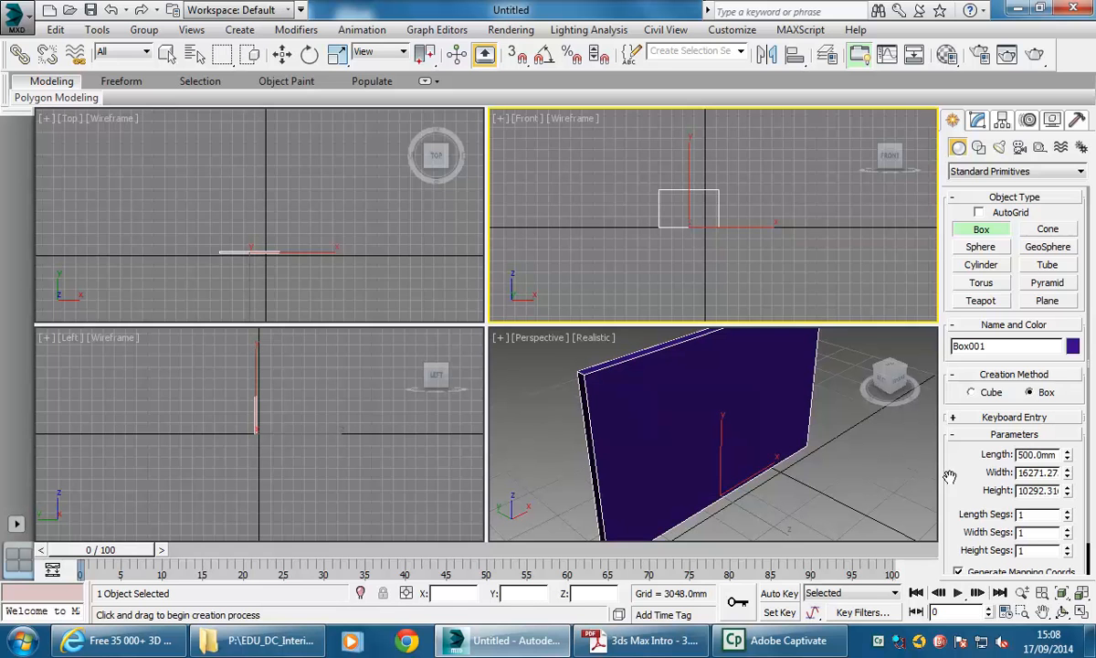
{"action": "left_click", "coordinate": [1085, 614]}
{"action": "left_click", "coordinate": [1085, 616]}
{"action": "left_click", "coordinate": [1086, 616]}
{"action": "left_click", "coordinate": [1086, 616]}
Step: Activate the Perspective viewport, fit the box to its extents in all four viewports and refine the Perspective framing
{"action": "left_click", "coordinate": [672, 422]}
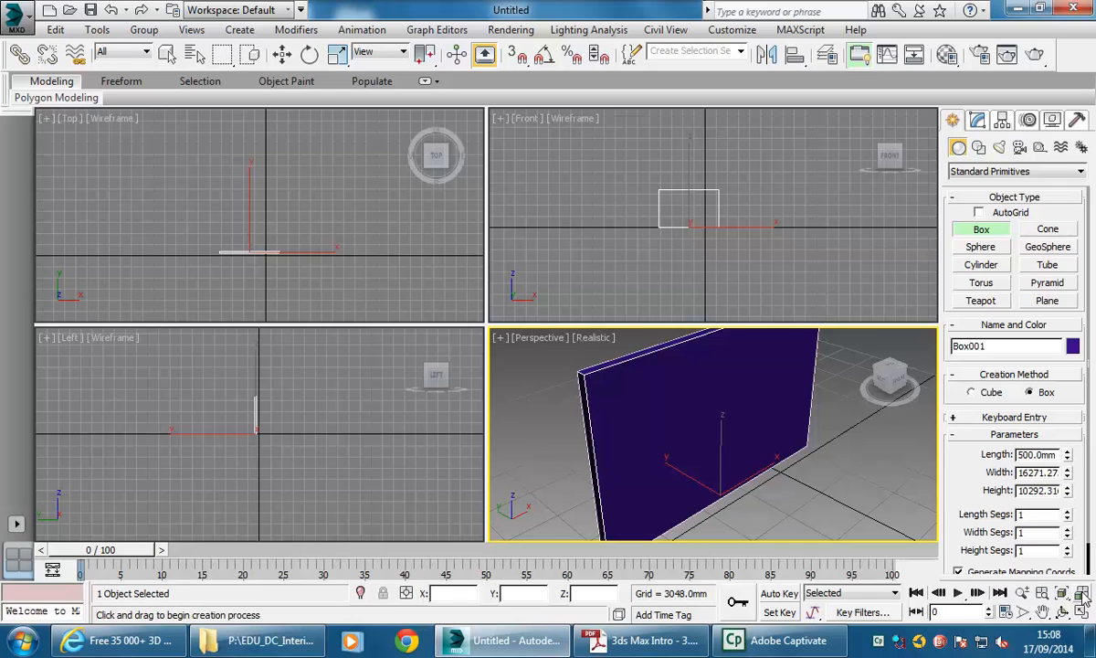
{"action": "left_click", "coordinate": [1083, 594]}
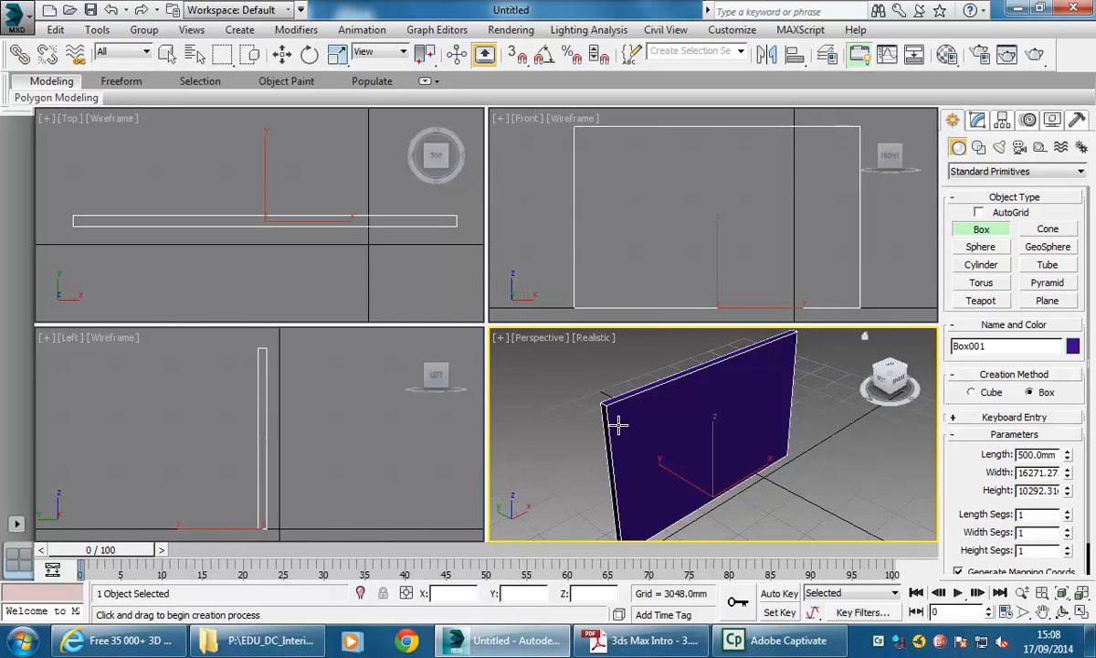
{"action": "mouse_move", "coordinate": [691, 450]}
{"action": "middle_mouse_down"}
{"action": "mouse_move", "coordinate": [698, 443]}
{"action": "mouse_move", "coordinate": [683, 443]}
{"action": "mouse_move", "coordinate": [695, 445]}
{"action": "middle_mouse_up"}
{"action": "scroll", "coordinate": [698, 443], "scroll_direction": "down", "scroll_amount": 3}
{"action": "scroll", "coordinate": [683, 443], "scroll_direction": "up", "scroll_amount": 3}
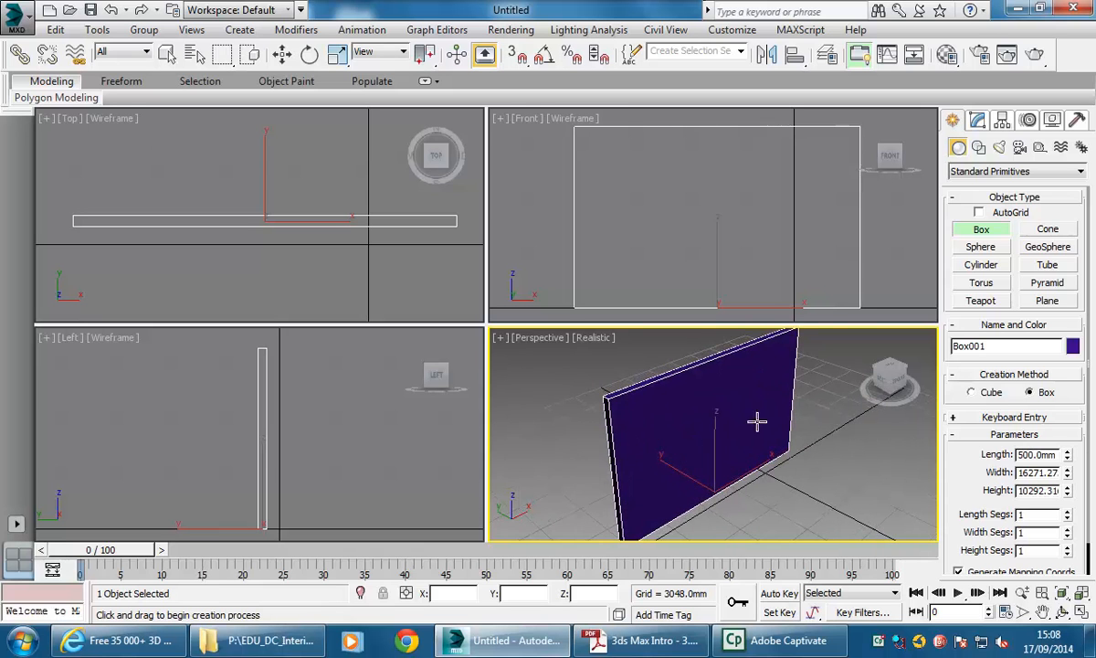
{"action": "scroll", "coordinate": [707, 446], "scroll_direction": "down", "scroll_amount": 2}
{"action": "scroll", "coordinate": [709, 446], "scroll_direction": "up", "scroll_amount": 2}
{"action": "scroll", "coordinate": [710, 446], "scroll_direction": "up", "scroll_amount": 2}
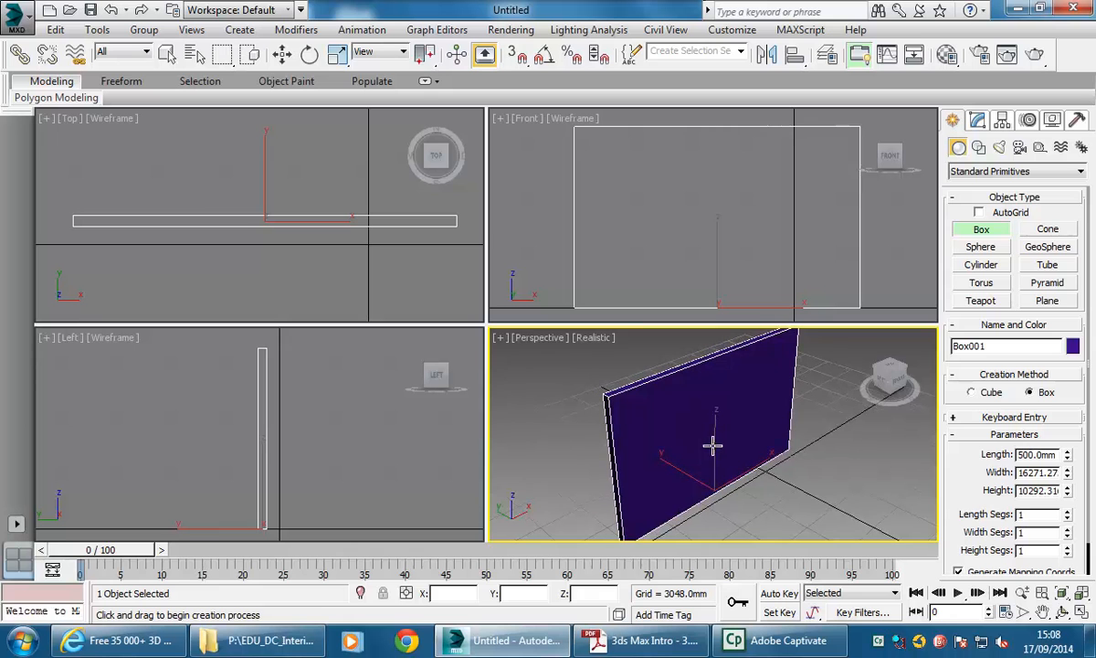
Step: Practise zooming in and out with the Zoom tool and panning around the box in the Perspective viewport
{"action": "left_click", "coordinate": [1024, 594]}
{"action": "left_click_drag", "start_coordinate": [685, 420], "coordinate": [694, 430]}
{"action": "right_click", "coordinate": [676, 429]}
{"action": "scroll", "coordinate": [676, 425], "scroll_direction": "down", "scroll_amount": 2}
{"action": "scroll", "coordinate": [676, 425], "scroll_direction": "up", "scroll_amount": 4}
{"action": "scroll", "coordinate": [676, 424], "scroll_direction": "down", "scroll_amount": 3}
{"action": "scroll", "coordinate": [676, 425], "scroll_direction": "up", "scroll_amount": 1}
{"action": "scroll", "coordinate": [676, 424], "scroll_direction": "up", "scroll_amount": 2}
{"action": "scroll", "coordinate": [676, 425], "scroll_direction": "down", "scroll_amount": 2}
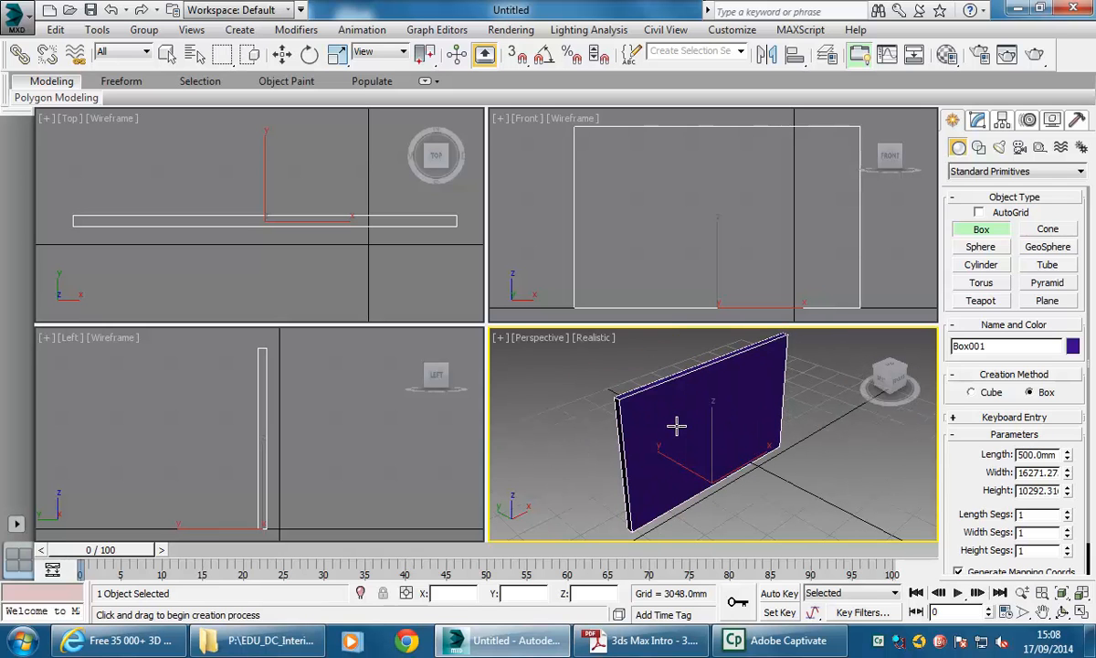
{"action": "left_click", "coordinate": [1023, 594]}
{"action": "left_click_drag", "start_coordinate": [749, 469], "coordinate": [745, 468]}
{"action": "right_click", "coordinate": [705, 430]}
{"action": "mouse_move", "coordinate": [698, 452]}
{"action": "middle_mouse_down"}
{"action": "mouse_move", "coordinate": [722, 454]}
{"action": "mouse_move", "coordinate": [703, 444]}
{"action": "middle_mouse_up"}
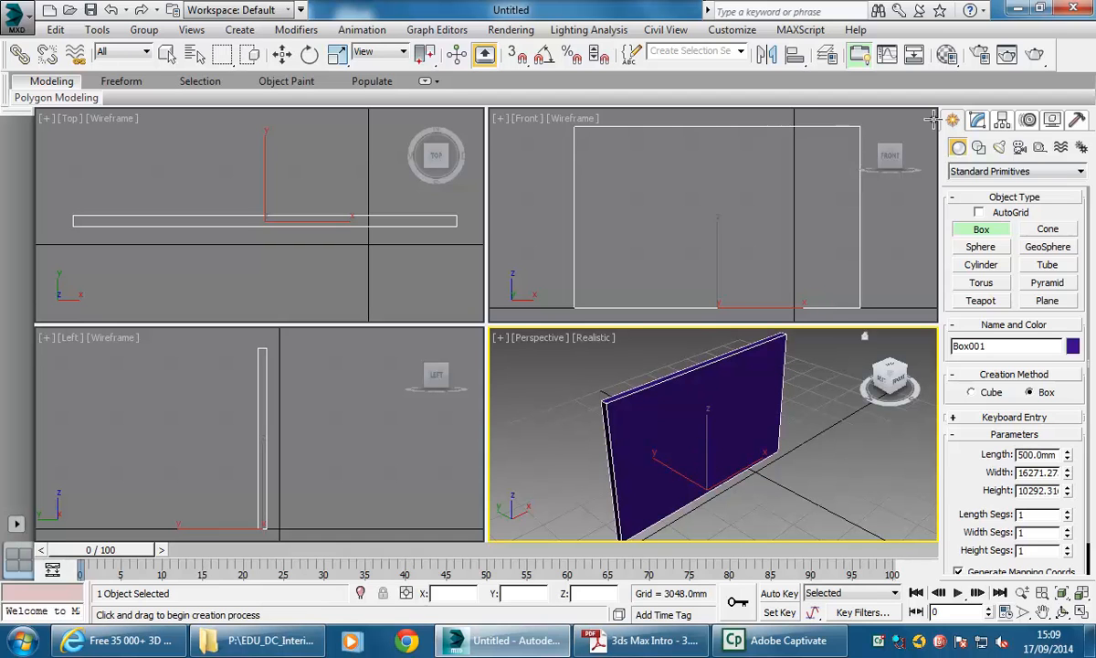
Step: Open the box's parameters for modification and set its width segments to 3
{"action": "left_click", "coordinate": [977, 120]}
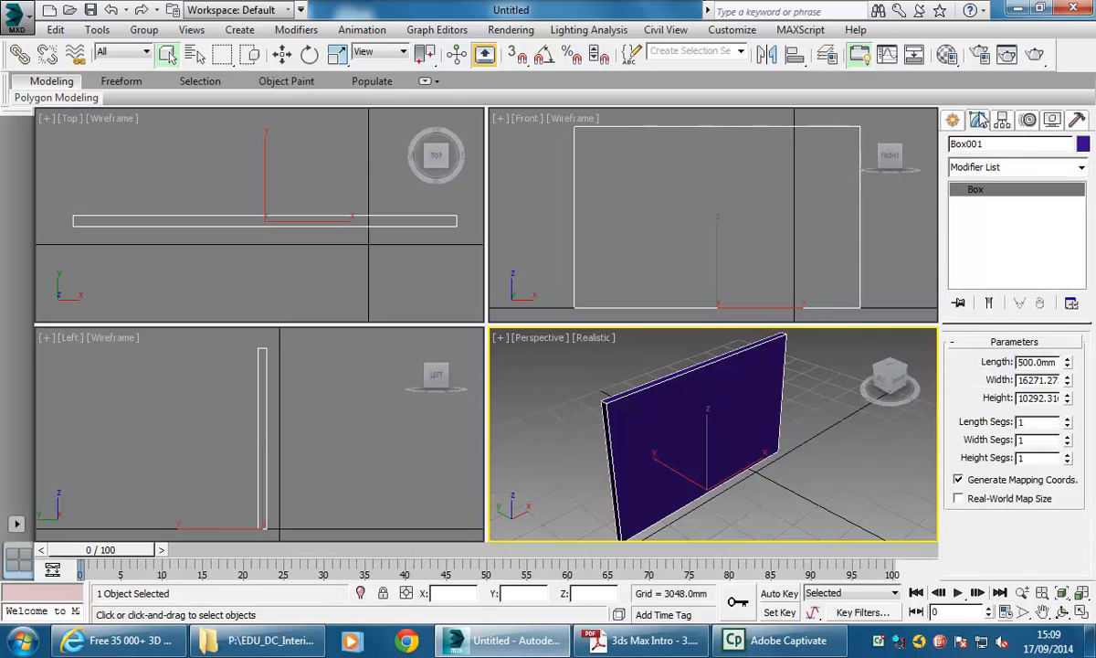
{"action": "left_click", "coordinate": [953, 123]}
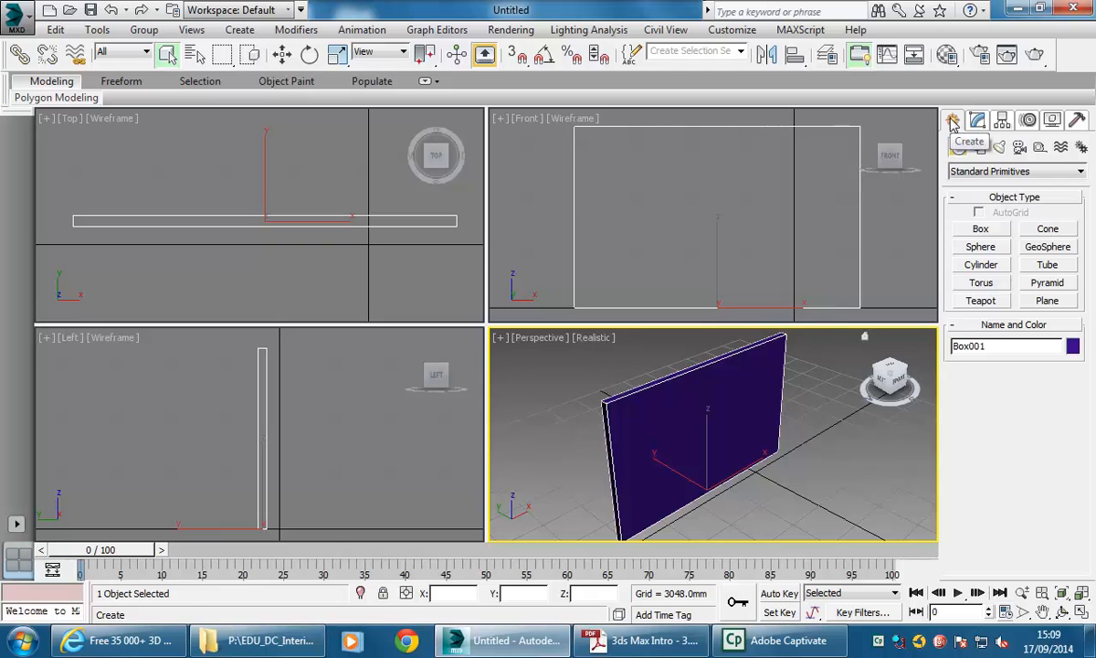
{"action": "left_click", "coordinate": [979, 121]}
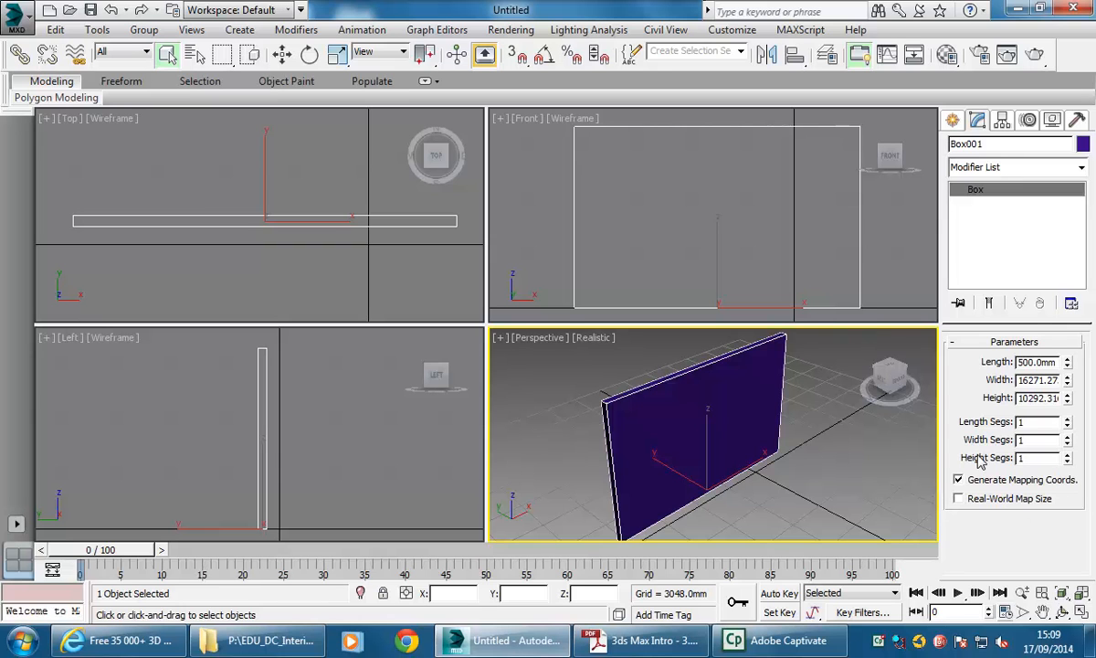
{"action": "left_click", "coordinate": [1068, 437]}
{"action": "left_click", "coordinate": [1067, 438]}
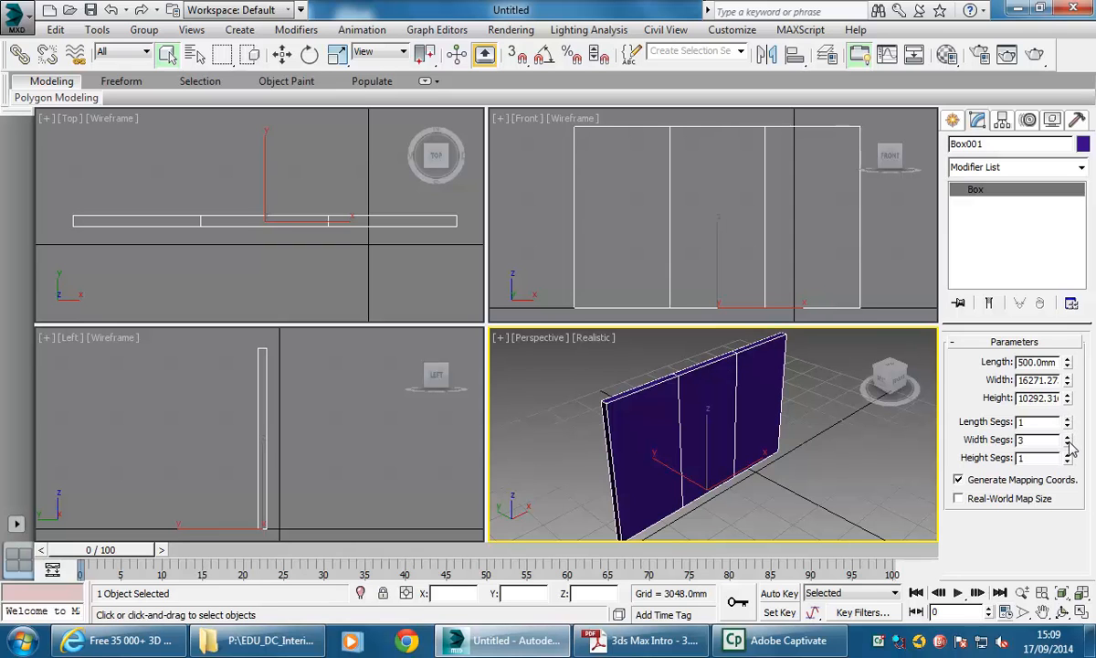
Step: Try 2 length segments on the box, inspect the Top viewport and restore the length segments to 1
{"action": "left_click", "coordinate": [1067, 419]}
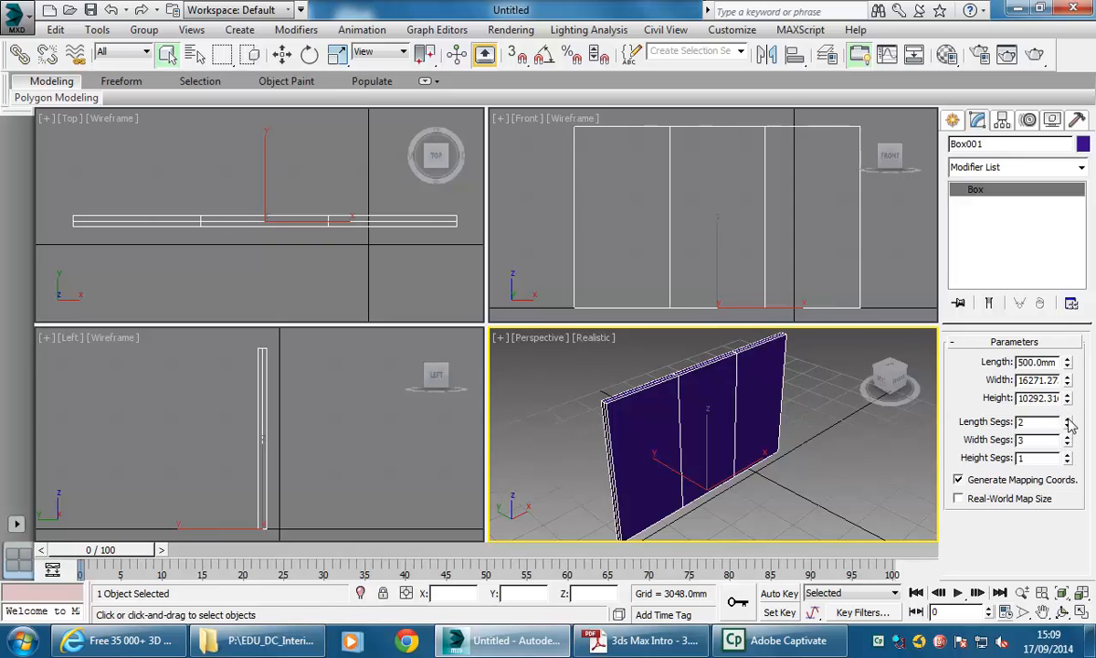
{"action": "middle_click_drag", "start_coordinate": [269, 188], "coordinate": [321, 199]}
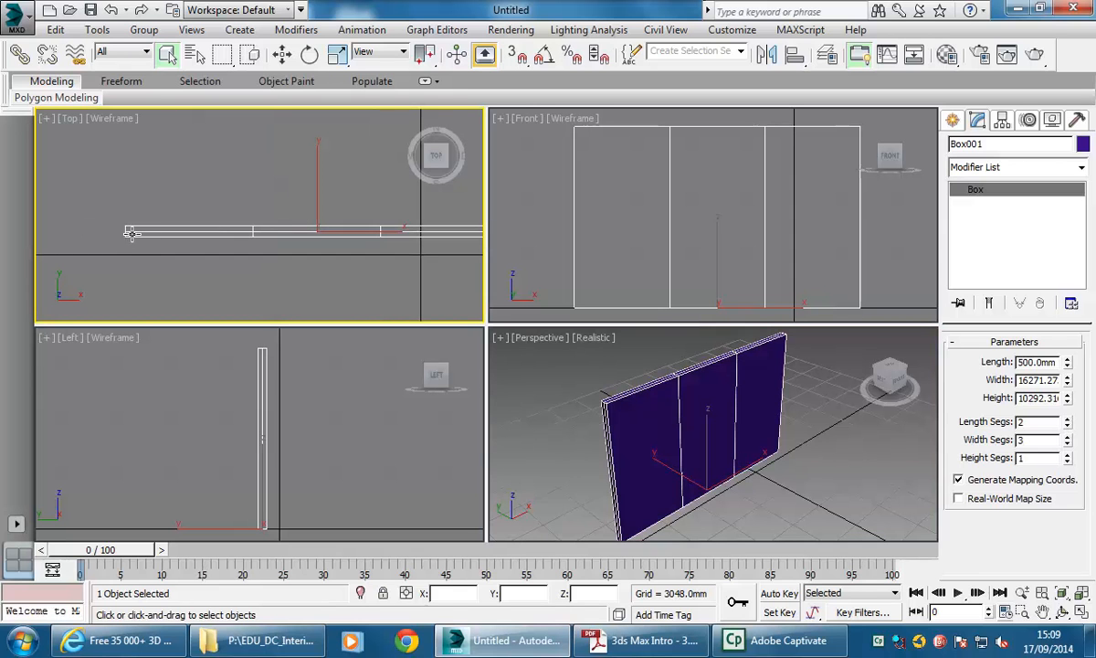
{"action": "left_click", "coordinate": [1067, 425]}
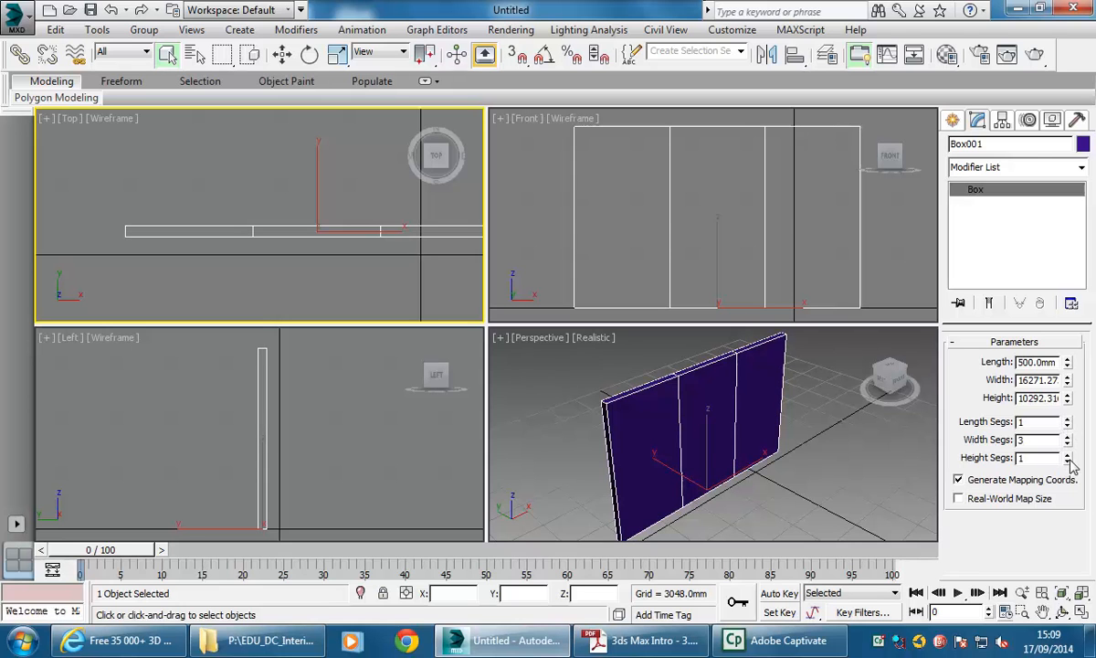
Step: Set the box's height segments to 2 and inspect the divisions in the Perspective viewport
{"action": "left_click", "coordinate": [1067, 454]}
{"action": "left_click", "coordinate": [1068, 455]}
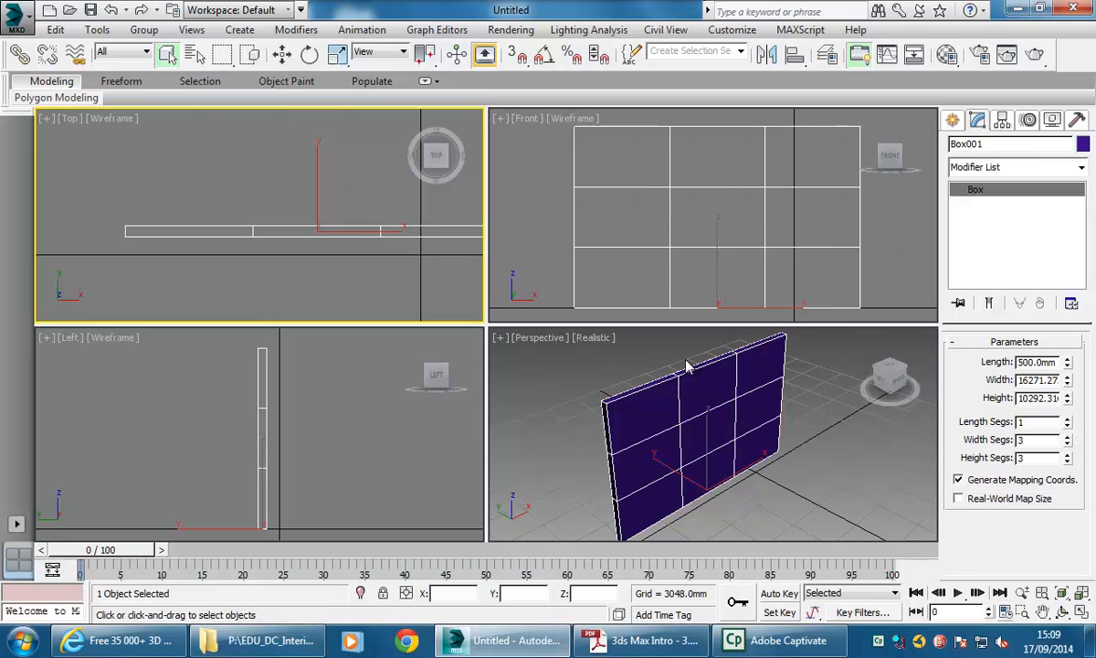
{"action": "middle_click_drag", "start_coordinate": [685, 361], "coordinate": [671, 361]}
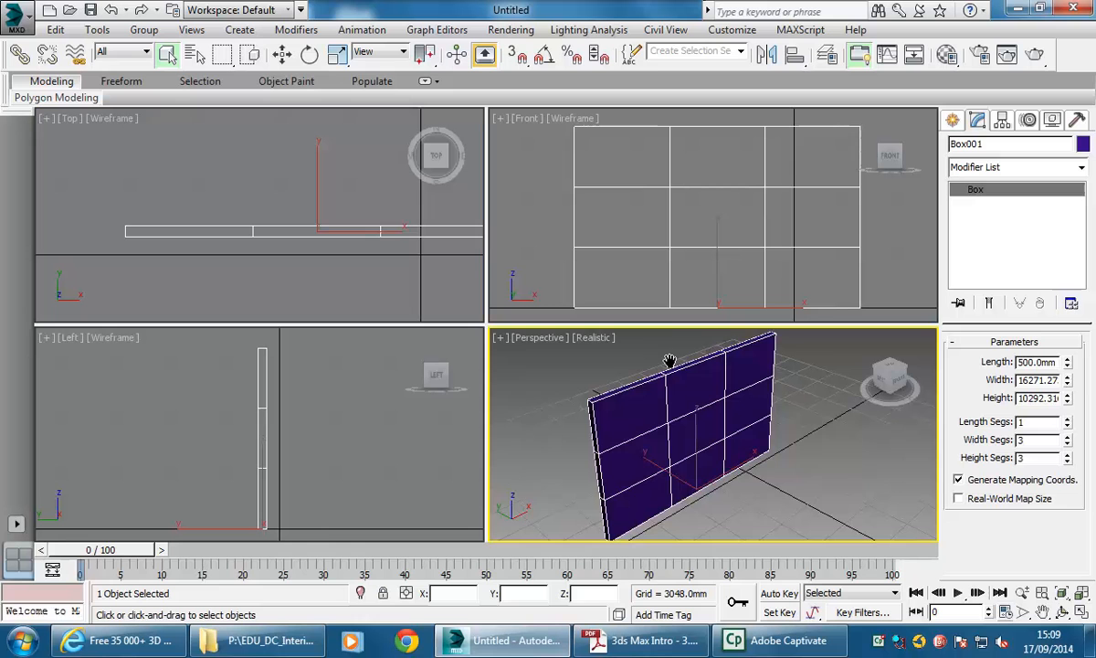
{"action": "left_click", "coordinate": [1067, 461]}
{"action": "scroll", "coordinate": [654, 475], "scroll_direction": "up", "scroll_amount": 3}
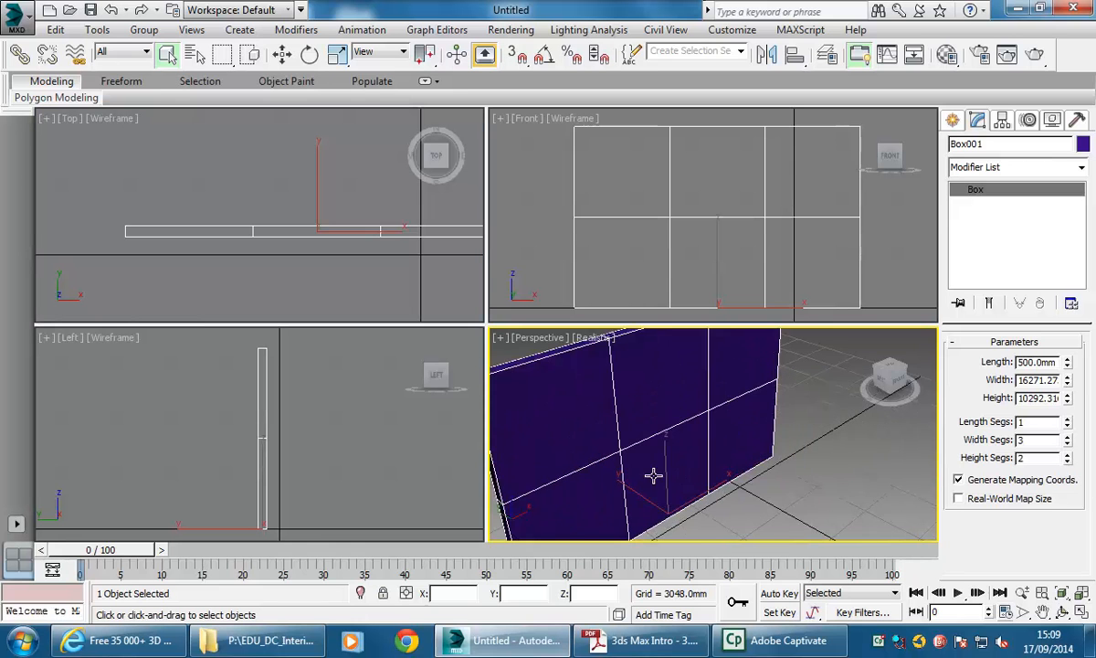
{"action": "scroll", "coordinate": [653, 475], "scroll_direction": "down", "scroll_amount": 3}
{"action": "middle_click_drag", "start_coordinate": [667, 462], "coordinate": [690, 457], "text": "alt"}
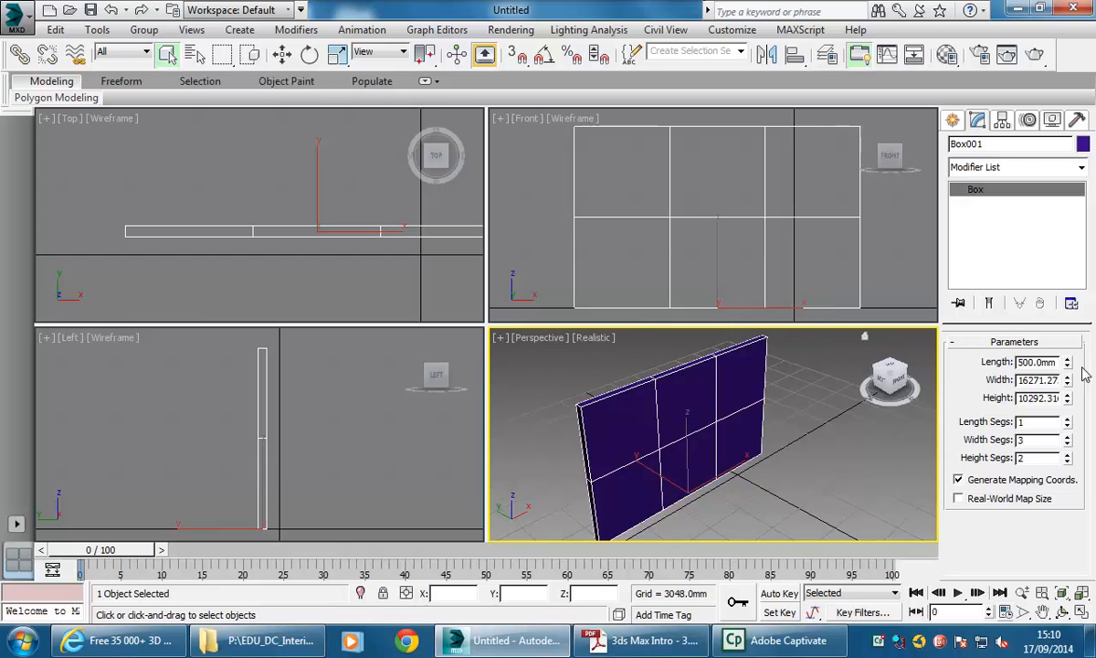
Step: Try reducing the box's length to 460 mm and restore it to 500 mm
{"action": "left_click_drag", "start_coordinate": [1067, 364], "coordinate": [1067, 363]}
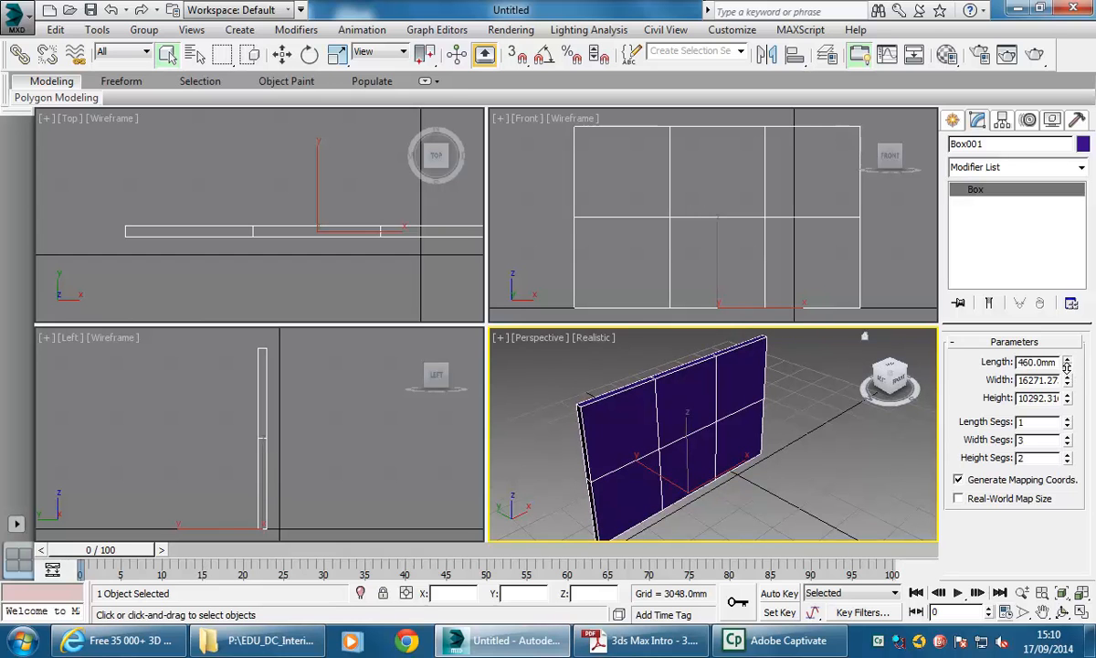
{"action": "double_click", "coordinate": [1032, 362]}
{"action": "type", "text": "500"}
{"action": "key", "text": "Tab"}
Step: Resize the box to about 18224 mm wide and 8748 mm high, and maximize the Perspective viewport
{"action": "left_click_drag", "start_coordinate": [1067, 381], "coordinate": [1065, 410]}
{"action": "mouse_move", "coordinate": [725, 413]}
{"action": "middle_mouse_down"}
{"action": "mouse_move", "coordinate": [748, 393]}
{"action": "mouse_move", "coordinate": [734, 393]}
{"action": "middle_mouse_up"}
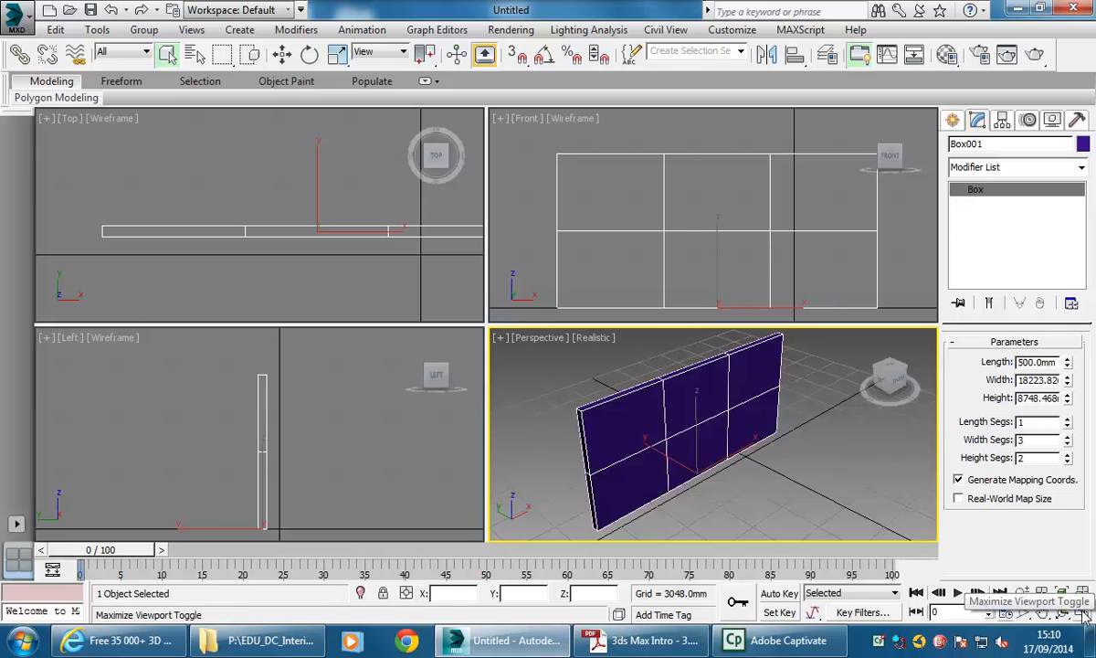
{"action": "left_click", "coordinate": [1085, 614]}
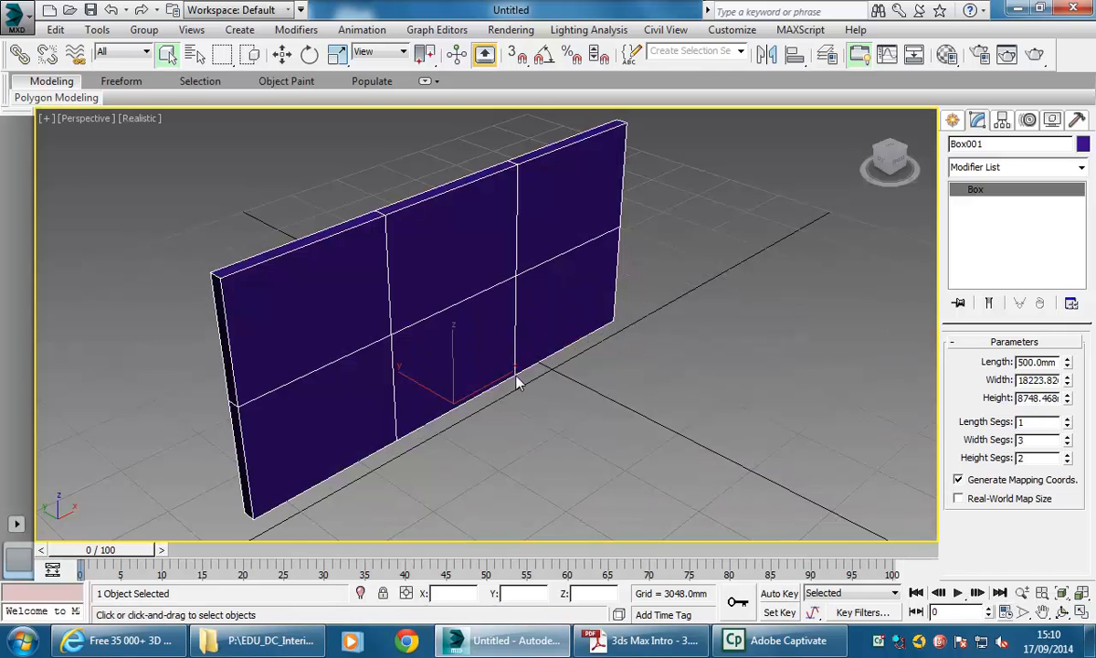
{"action": "middle_click_drag", "start_coordinate": [518, 384], "coordinate": [541, 379]}
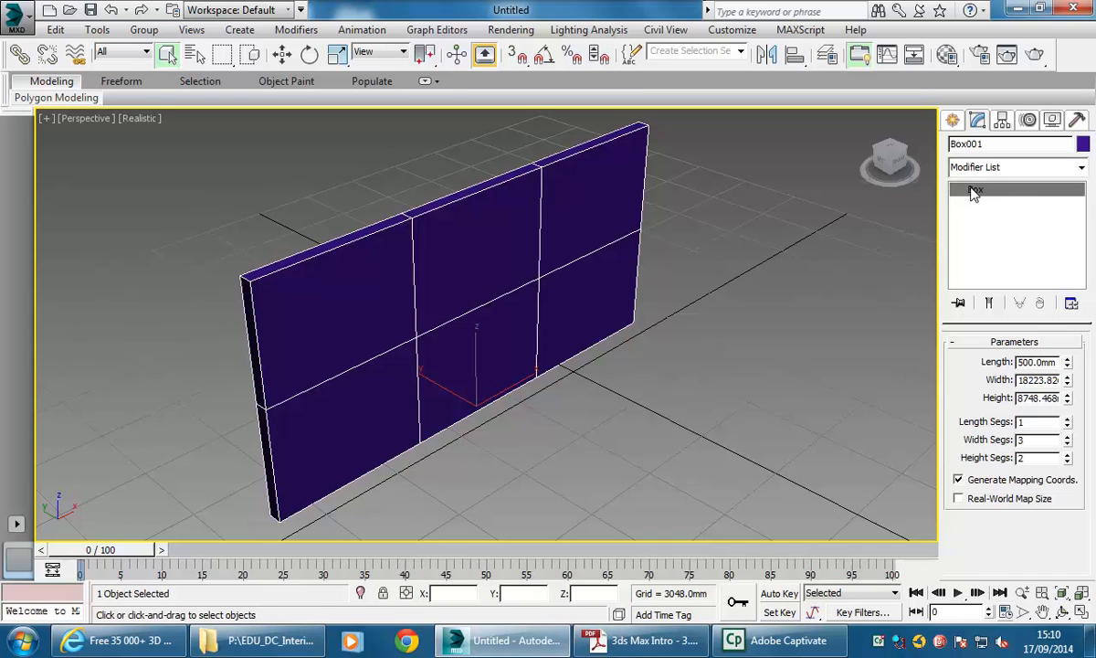
Step: Convert the box to an Editable Poly
{"action": "right_click", "coordinate": [441, 247]}
{"action": "mouse_move", "coordinate": [460, 407]}
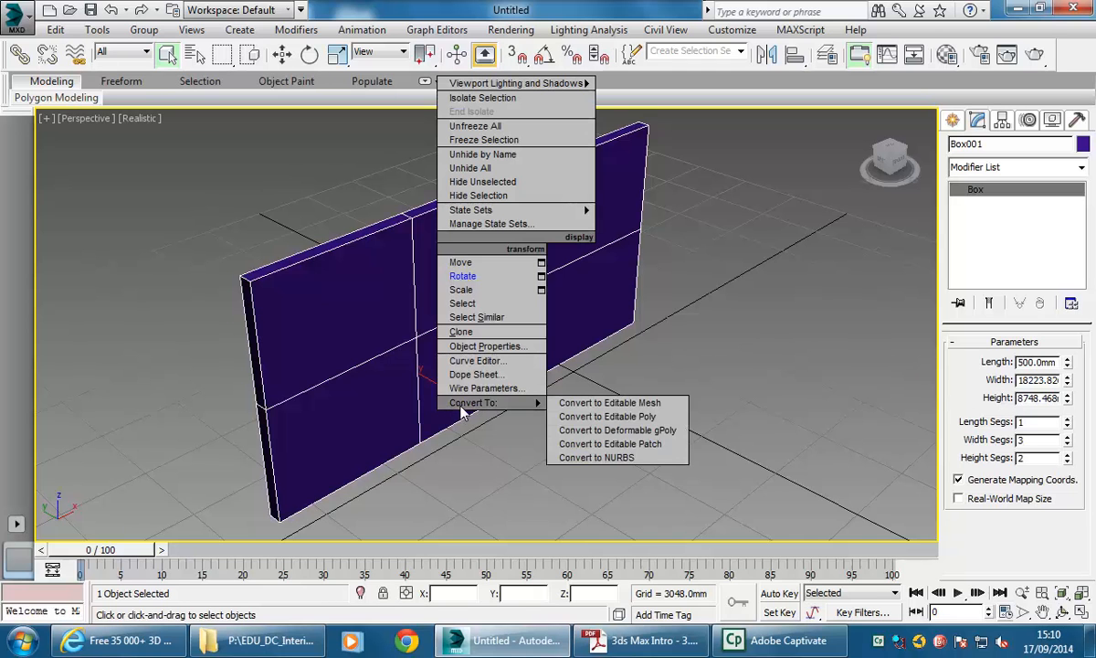
{"action": "left_click", "coordinate": [593, 422]}
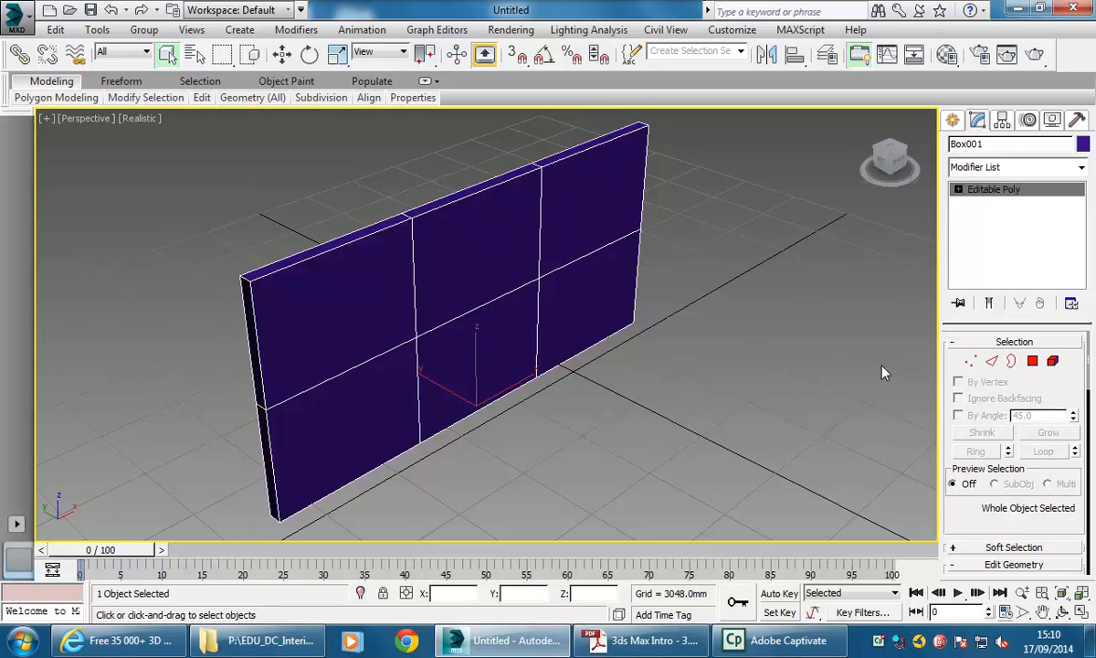
Step: Look through the Editable Poly's Vertex, Edge, Polygon and Element selection levels
{"action": "left_click", "coordinate": [972, 362]}
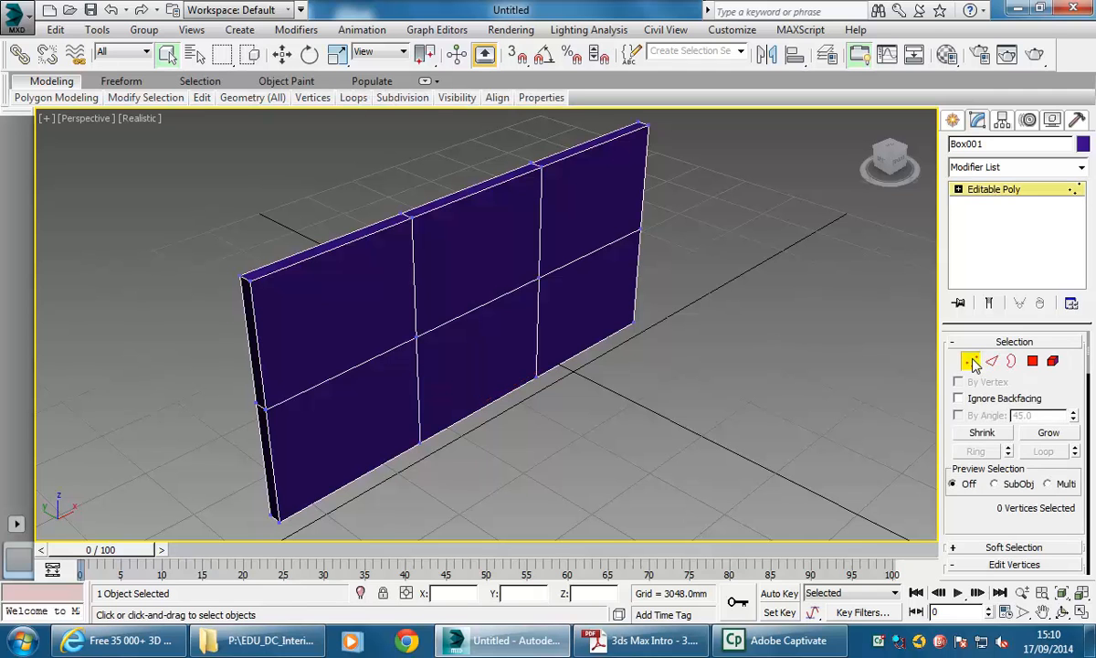
{"action": "left_click", "coordinate": [992, 362]}
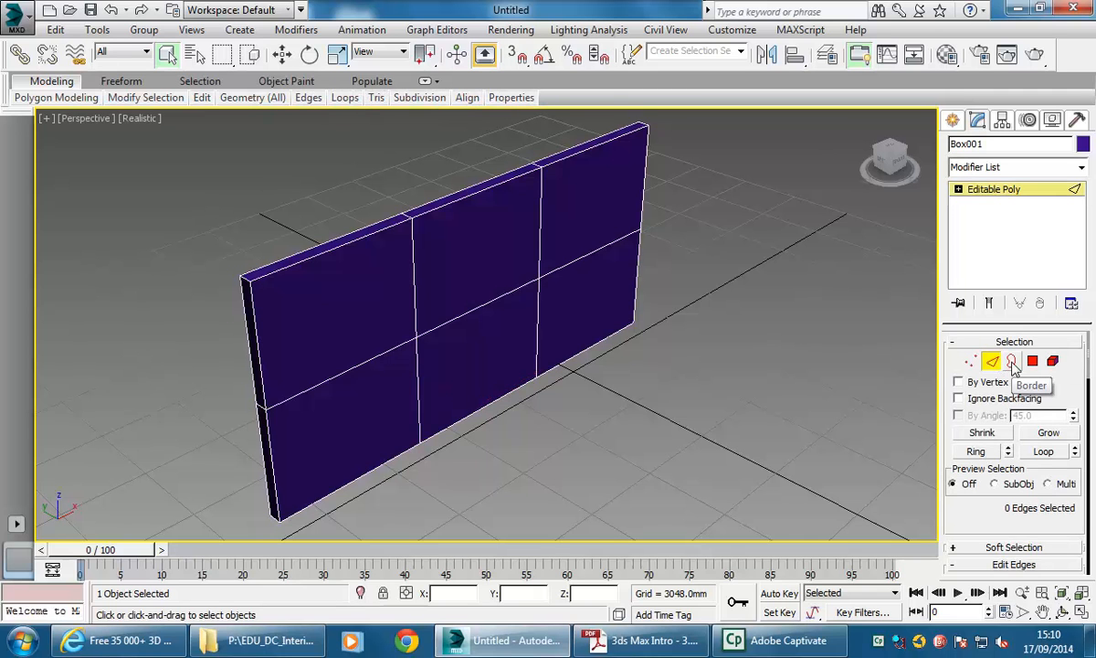
{"action": "left_click", "coordinate": [1033, 361]}
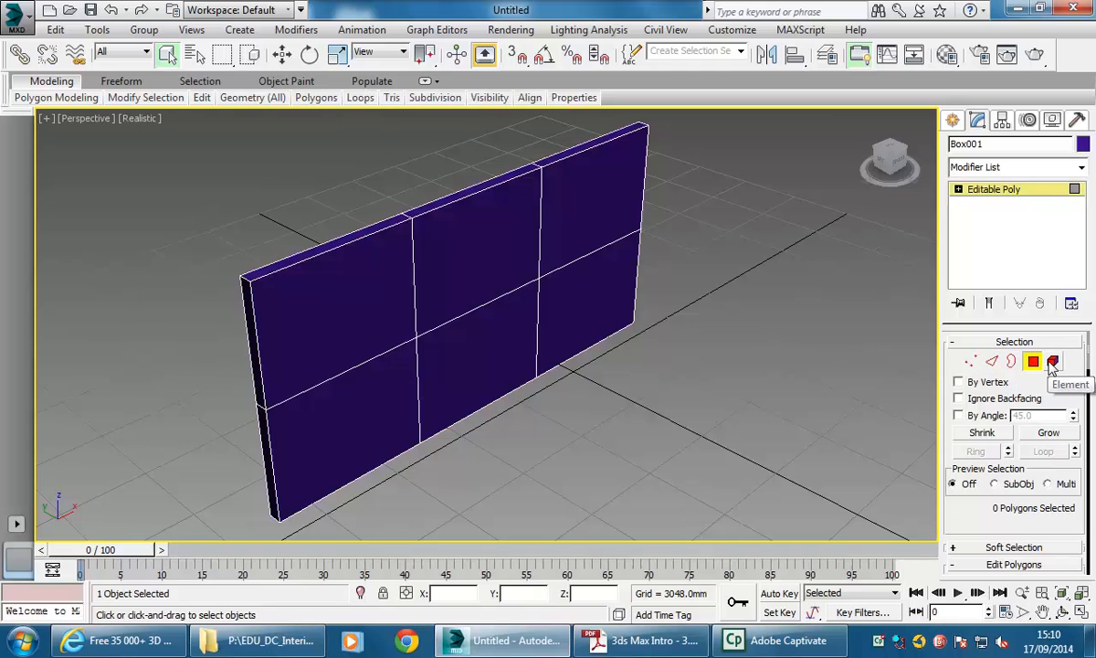
{"action": "left_click", "coordinate": [1053, 362]}
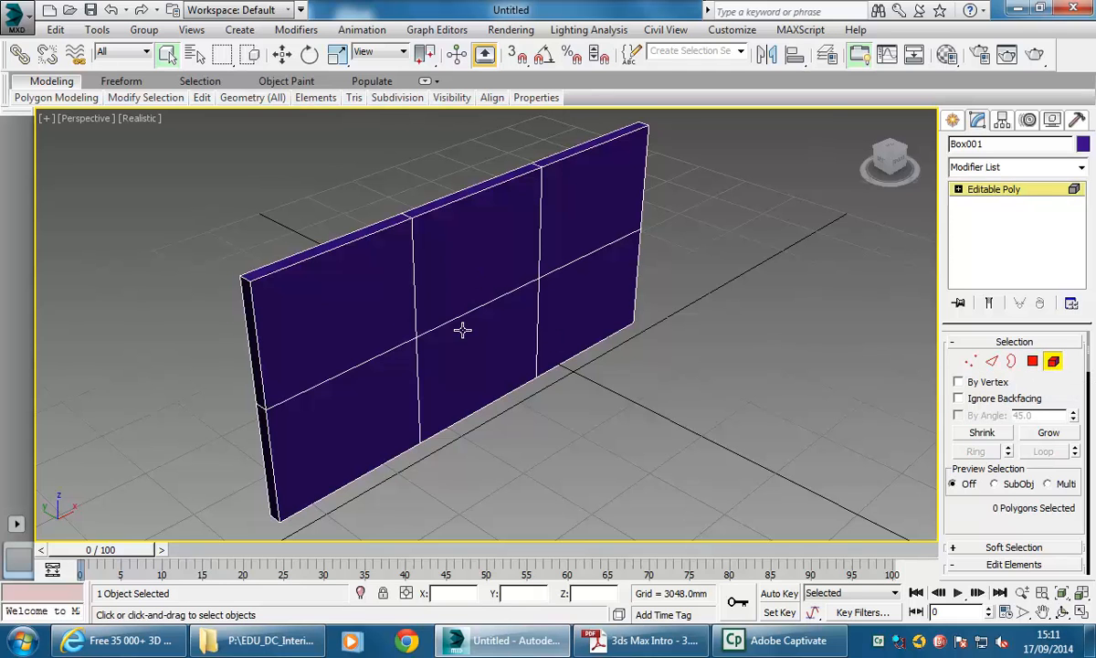
Step: At Vertex level, select the vertex on the wall's front upper edge at the division nearest its far end
{"action": "left_click", "coordinate": [969, 362]}
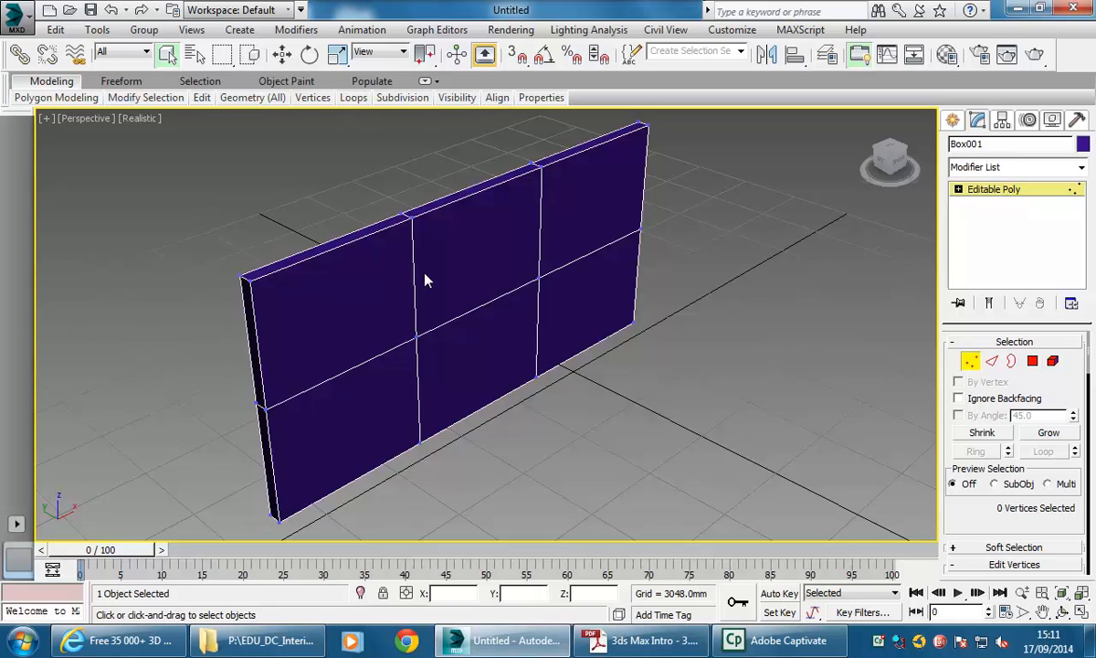
{"action": "middle_click_drag", "start_coordinate": [397, 255], "coordinate": [388, 257], "text": "alt"}
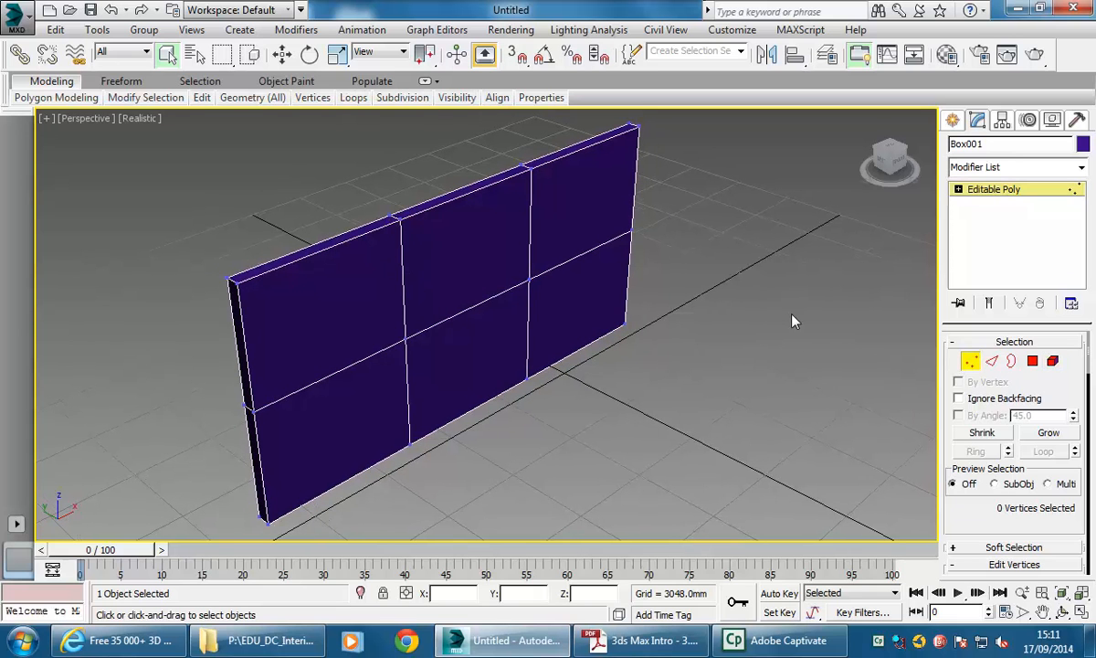
{"action": "middle_click_drag", "start_coordinate": [539, 189], "coordinate": [546, 194]}
{"action": "left_click", "coordinate": [534, 174]}
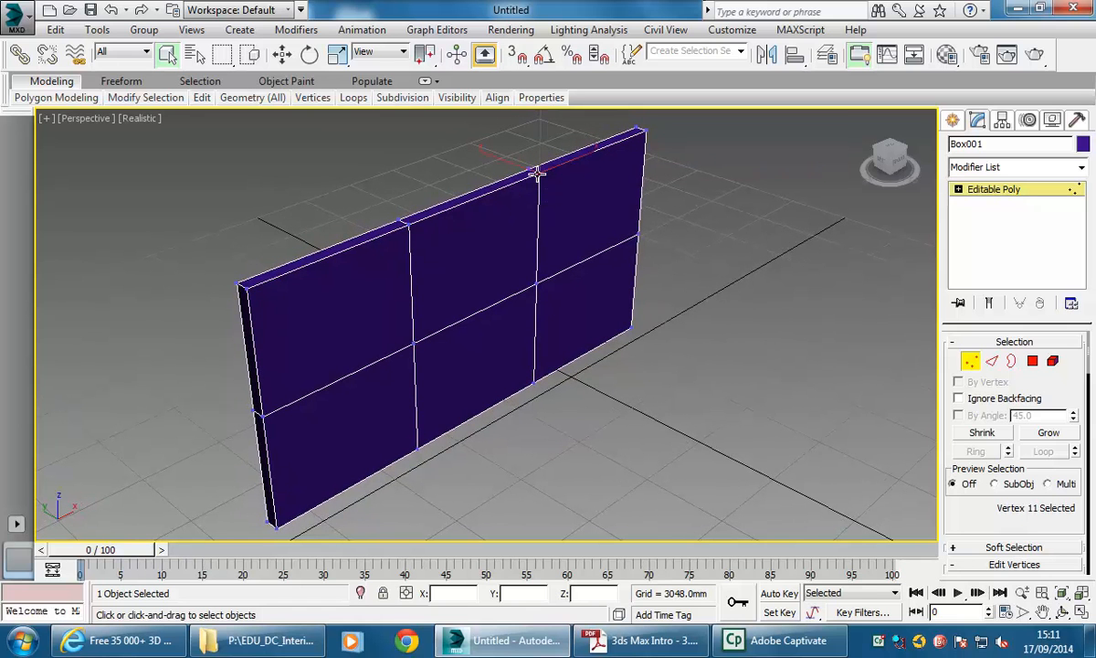
Step: Select the wall's front mid-height vertex at the nearer division and set the Perspective viewport to Wireframe shading
{"action": "left_click", "coordinate": [642, 131]}
{"action": "left_click", "coordinate": [414, 342]}
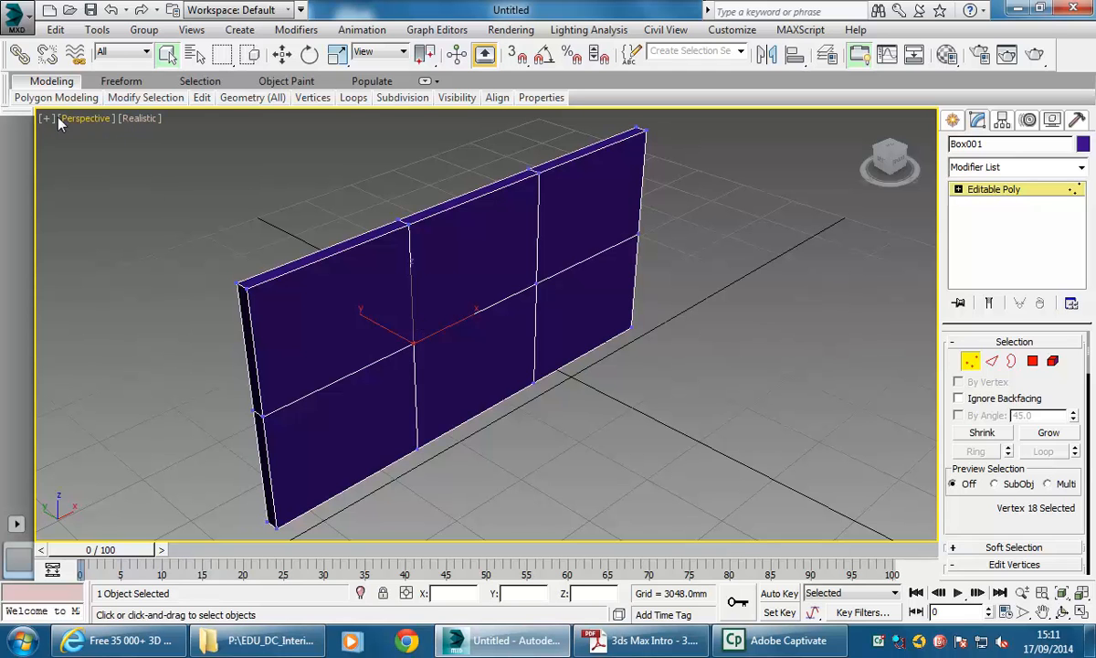
{"action": "left_click", "coordinate": [136, 120]}
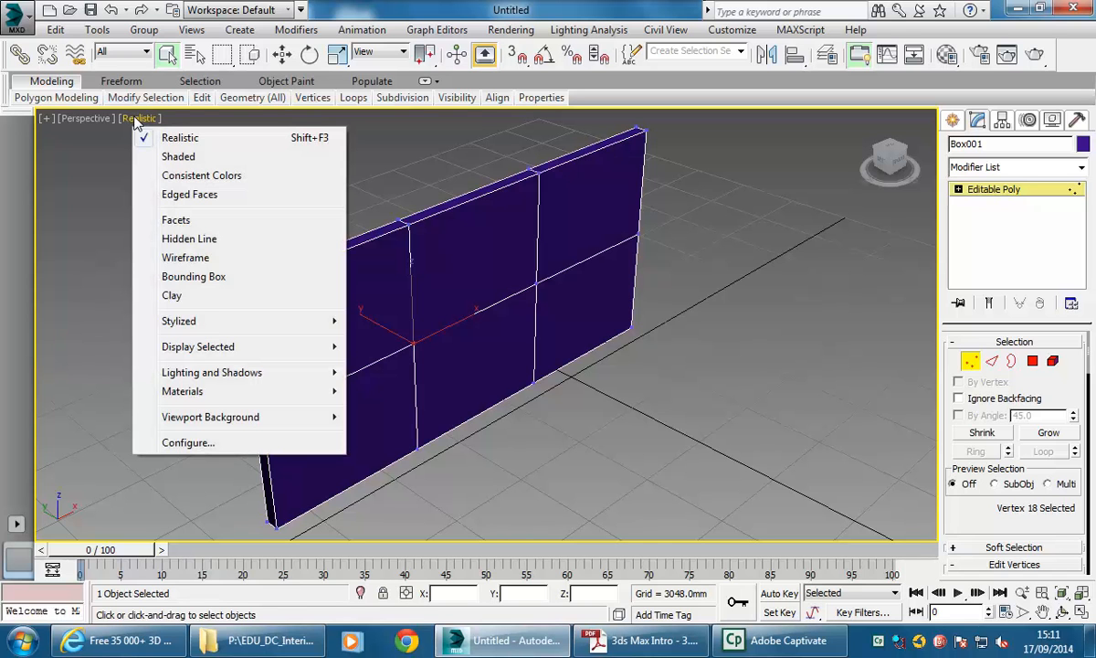
{"action": "left_click", "coordinate": [178, 157]}
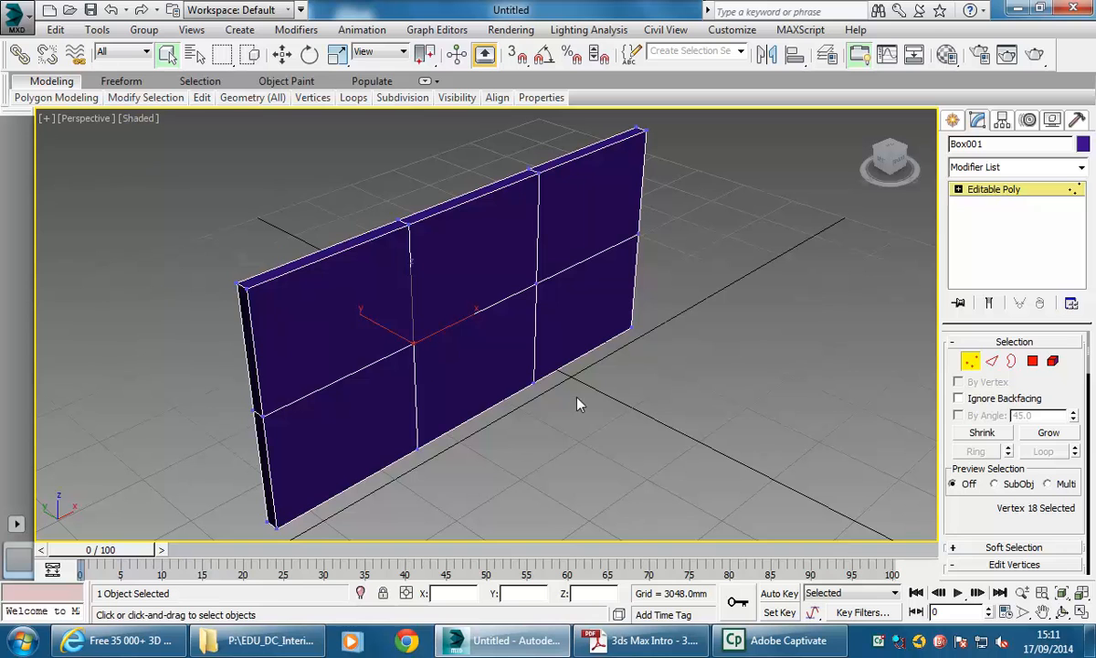
{"action": "left_click", "coordinate": [137, 118]}
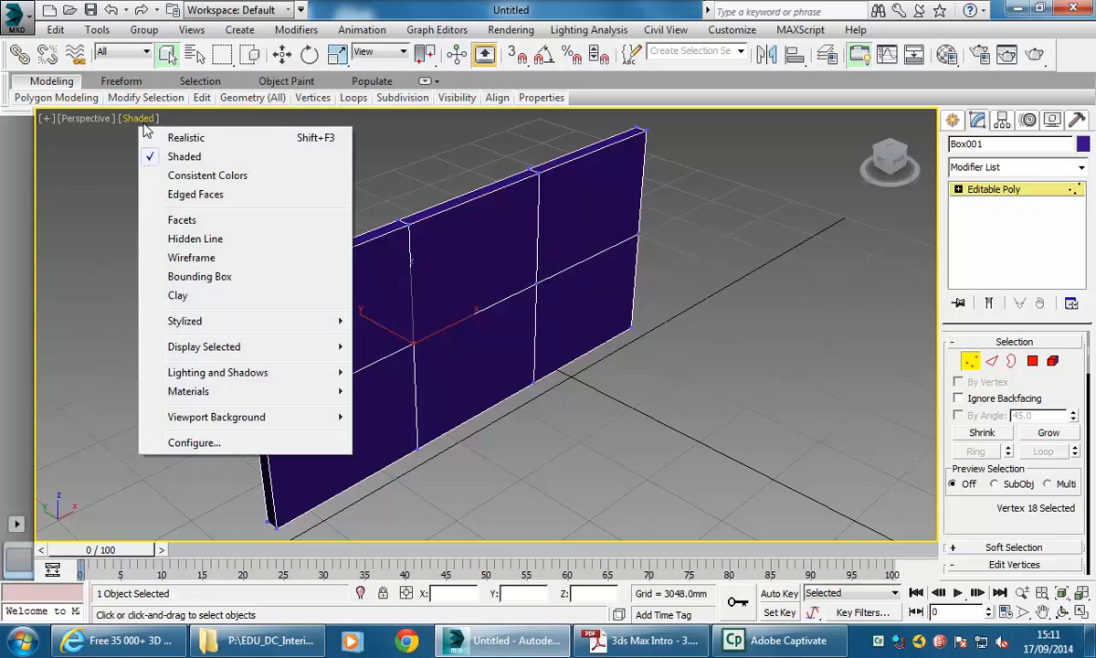
{"action": "left_click", "coordinate": [183, 259]}
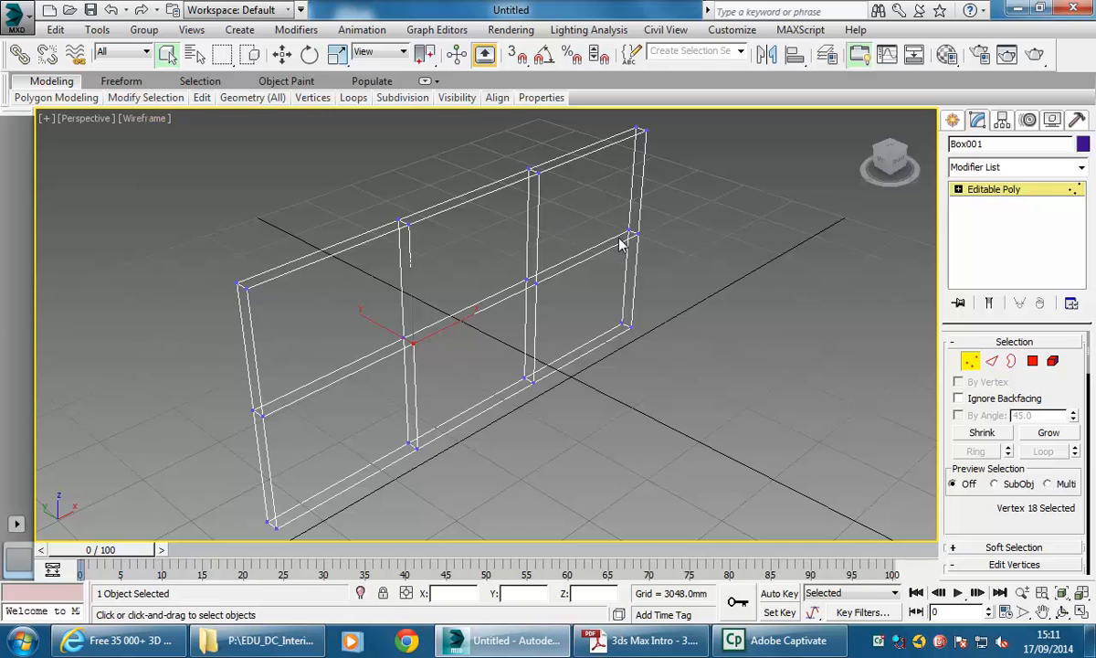
Step: Select in turn the back mid-height vertex at the farther division, then the front and back mid-height vertices at the nearer division
{"action": "scroll", "coordinate": [508, 274], "scroll_direction": "up", "scroll_amount": 3}
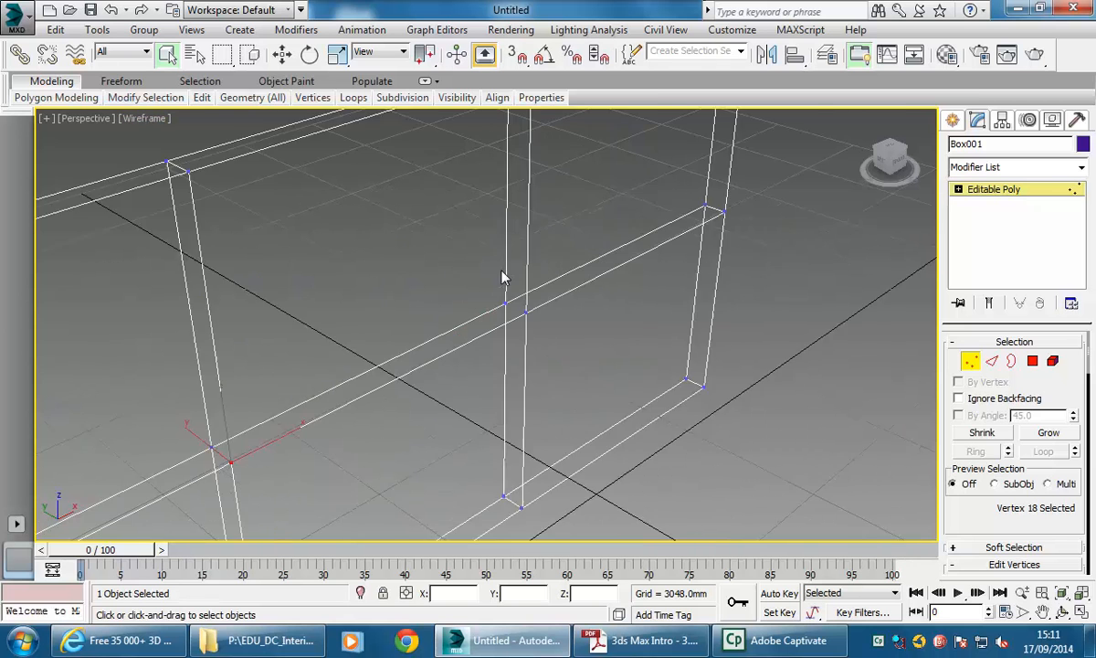
{"action": "left_click", "coordinate": [508, 318]}
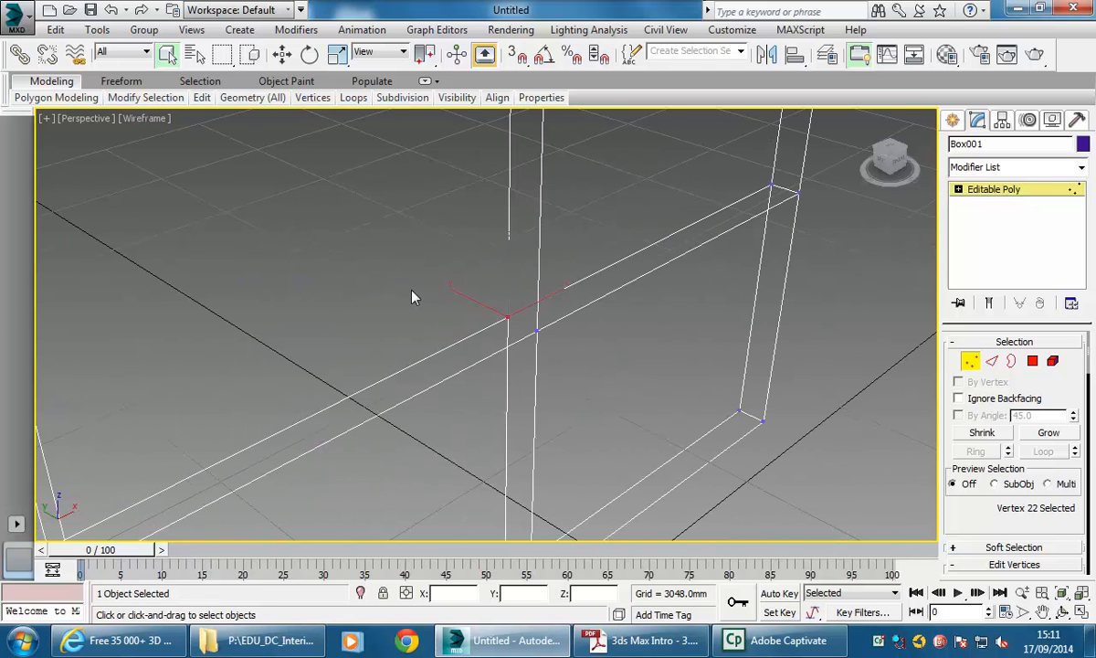
{"action": "scroll", "coordinate": [413, 293], "scroll_direction": "down", "scroll_amount": 3}
{"action": "middle_click_drag", "start_coordinate": [415, 294], "coordinate": [554, 235]}
{"action": "left_click", "coordinate": [420, 348]}
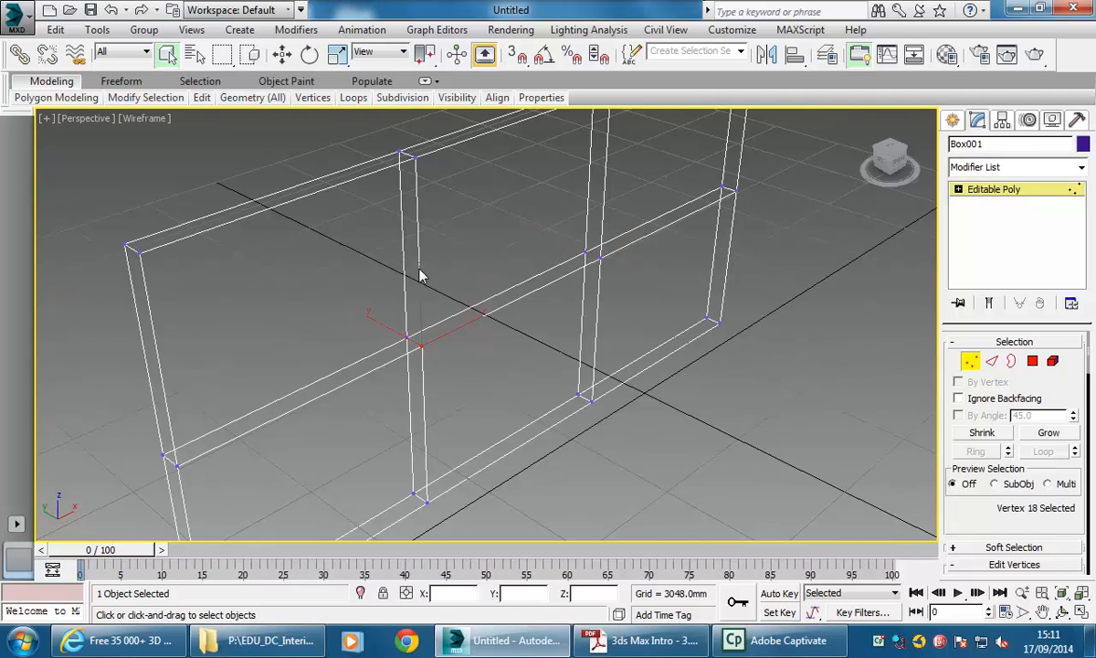
{"action": "middle_click_drag", "start_coordinate": [411, 276], "coordinate": [400, 290]}
{"action": "left_click", "coordinate": [407, 356]}
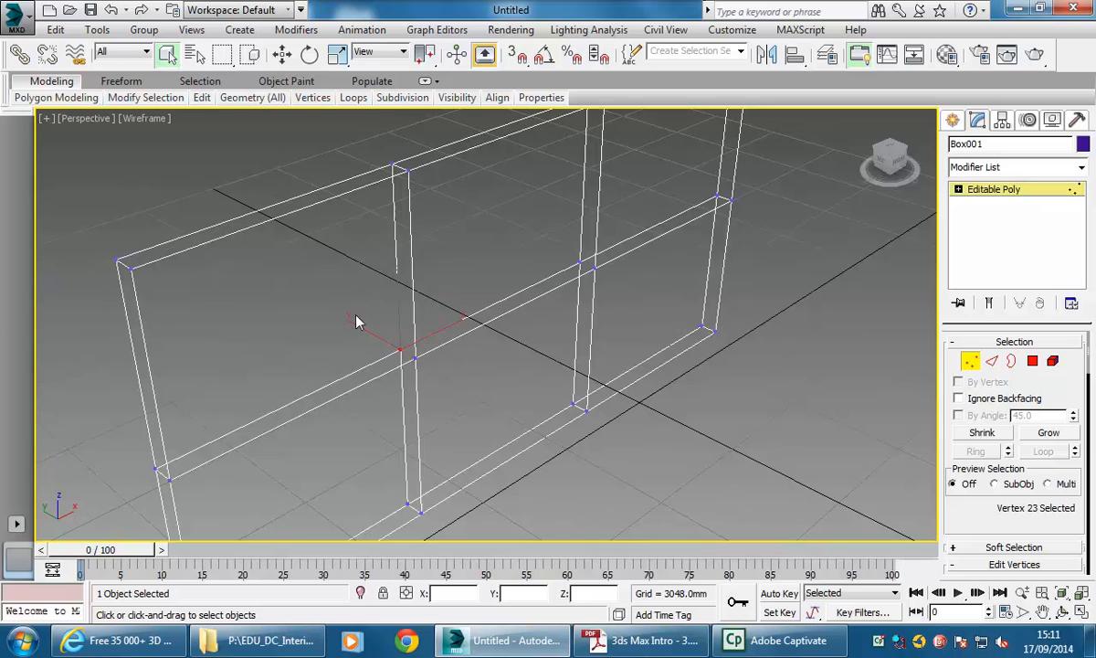
{"action": "middle_click_drag", "start_coordinate": [357, 332], "coordinate": [343, 303]}
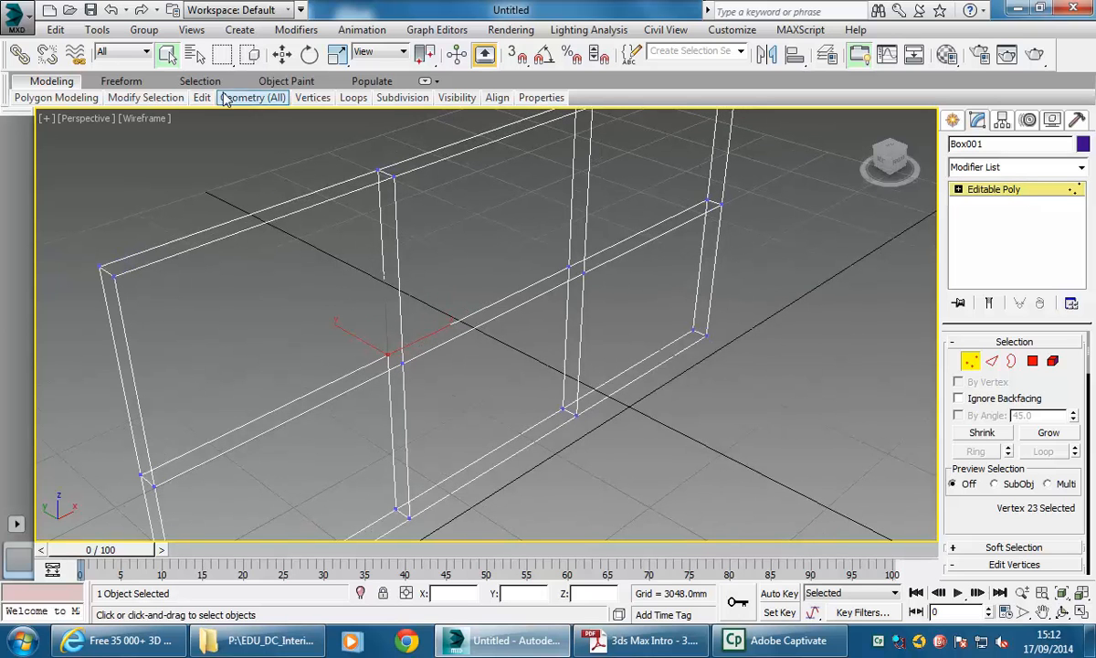
Step: Move the front mid-height vertex at the nearer division outward along Y to about -811 mm, and set the viewport to Shaded
{"action": "left_click", "coordinate": [167, 57]}
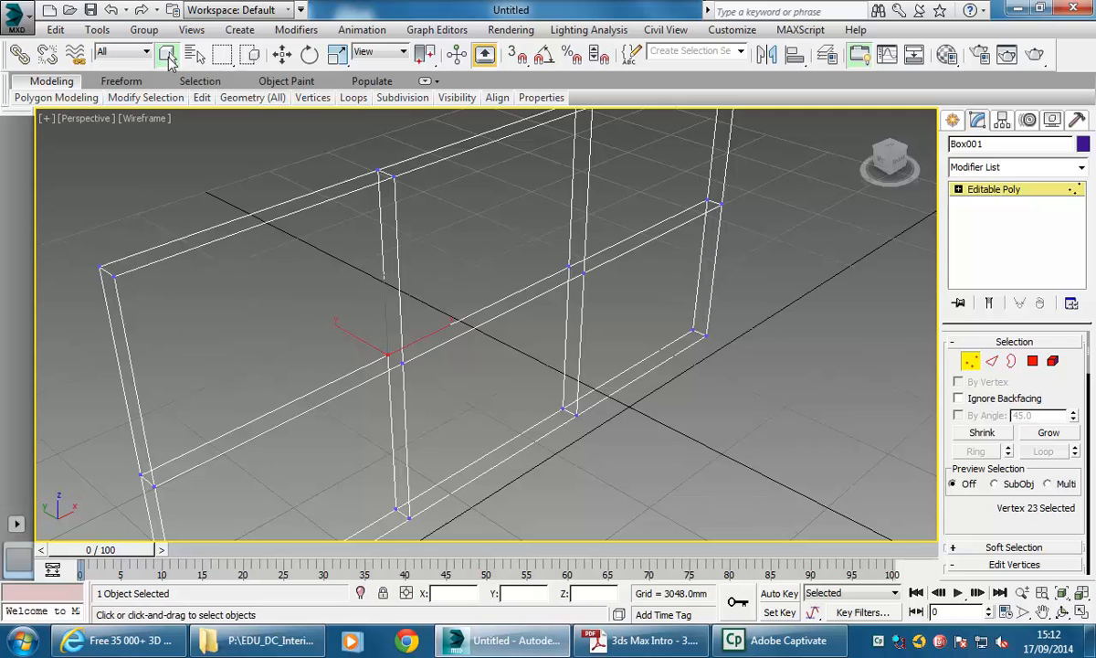
{"action": "left_click", "coordinate": [282, 57]}
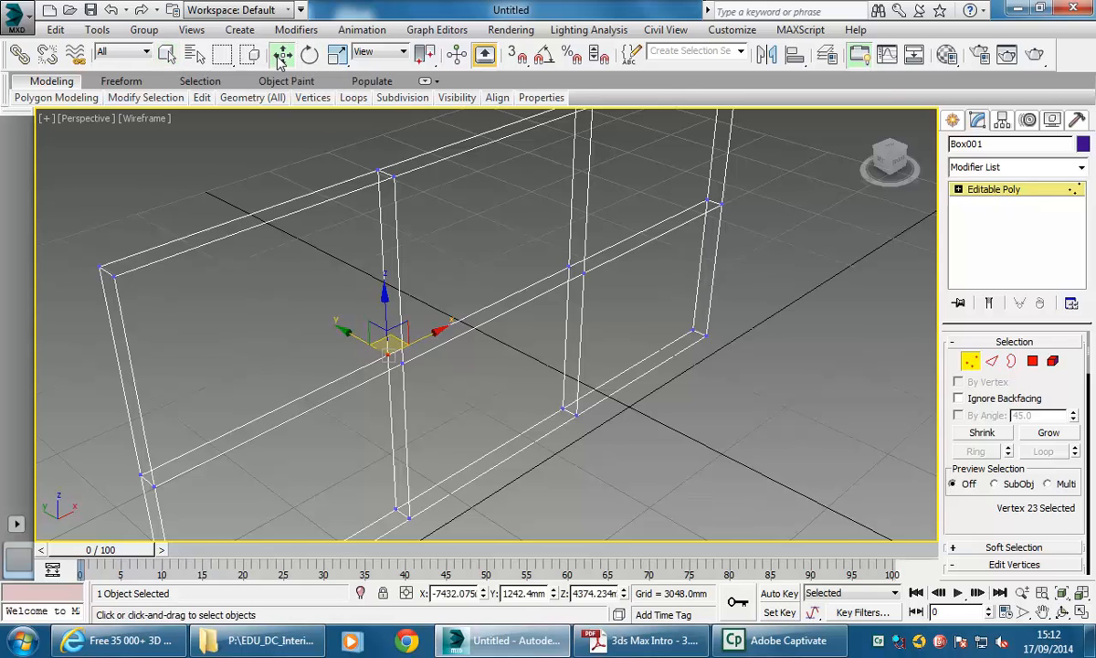
{"action": "left_click", "coordinate": [402, 362]}
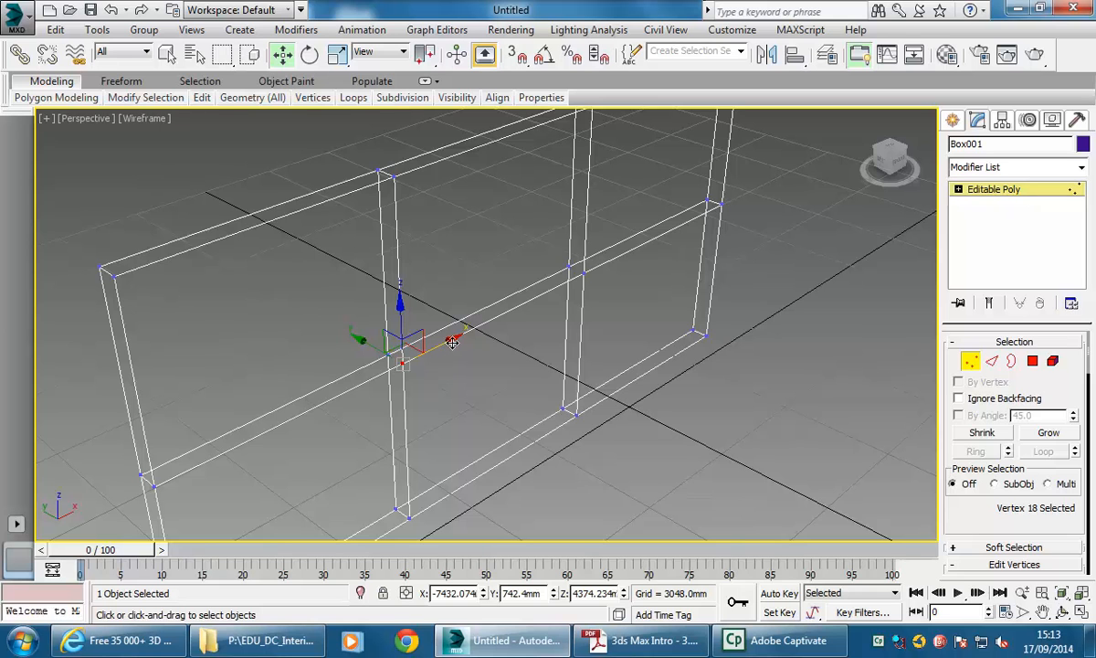
{"action": "left_click_drag", "start_coordinate": [361, 342], "coordinate": [409, 372]}
{"action": "middle_click_drag", "start_coordinate": [557, 398], "coordinate": [549, 391]}
{"action": "scroll", "coordinate": [539, 384], "scroll_direction": "down", "scroll_amount": 5}
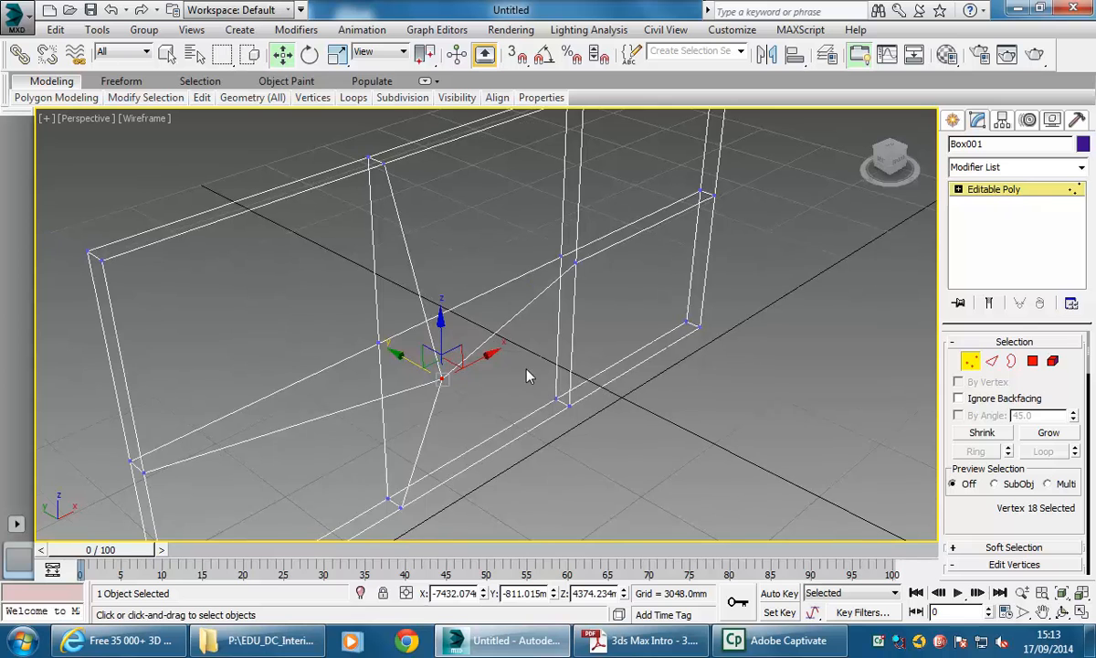
{"action": "left_click", "coordinate": [129, 118]}
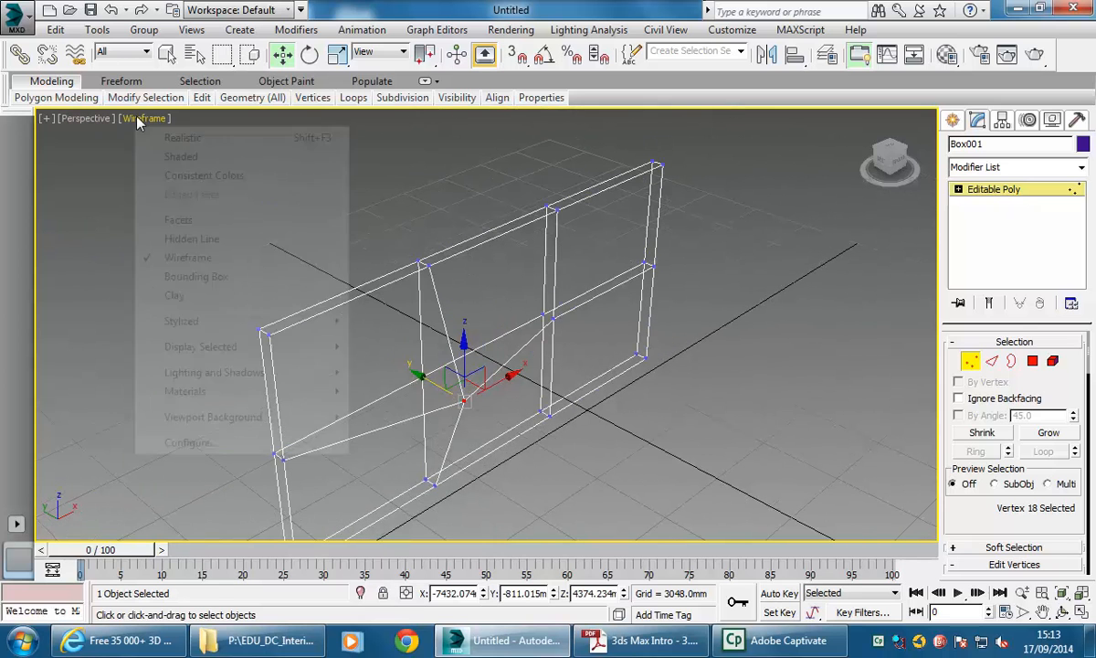
{"action": "left_click", "coordinate": [149, 153]}
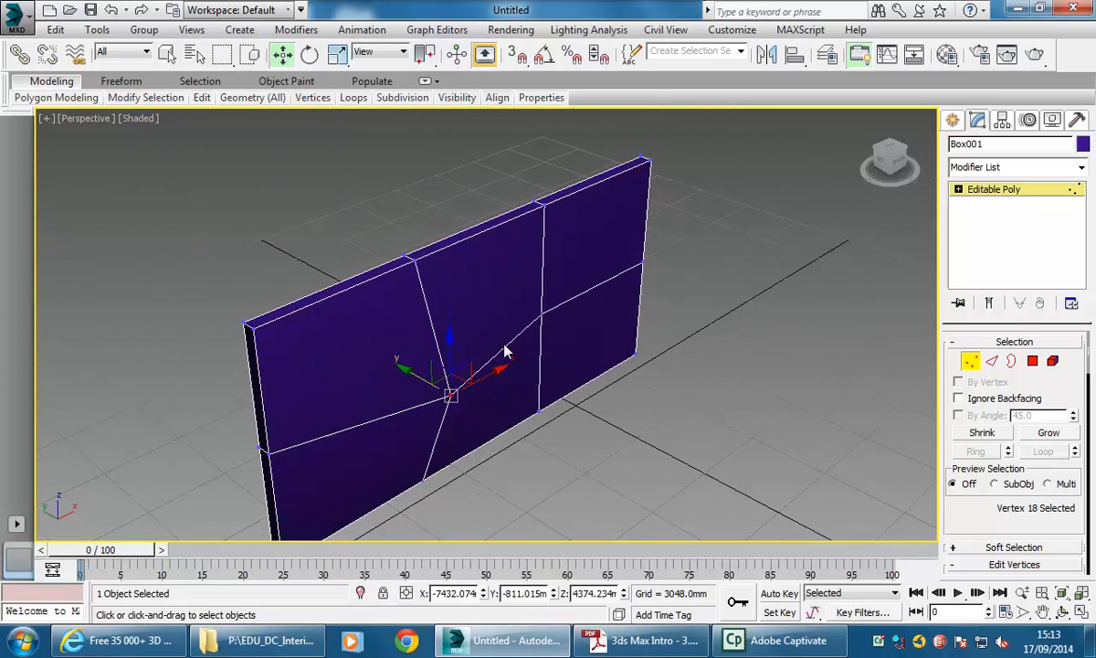
Step: Move the front mid-height vertex at the farther division outward to about Y -656 mm and down to about Z 2764 mm
{"action": "left_click", "coordinate": [541, 313]}
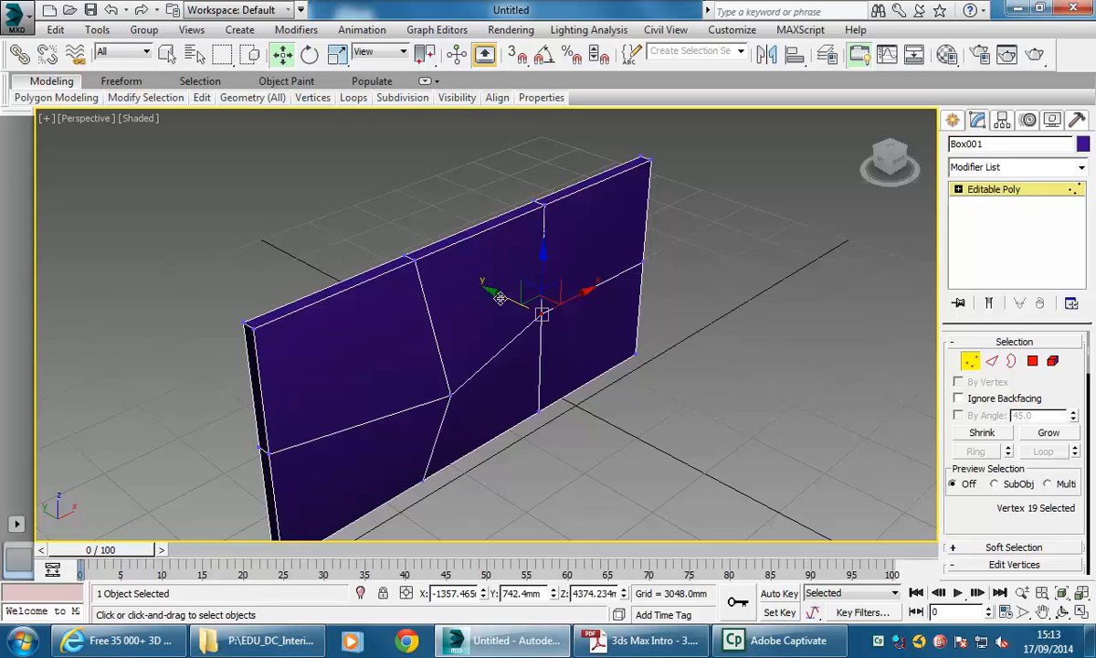
{"action": "left_click_drag", "start_coordinate": [524, 305], "coordinate": [552, 326]}
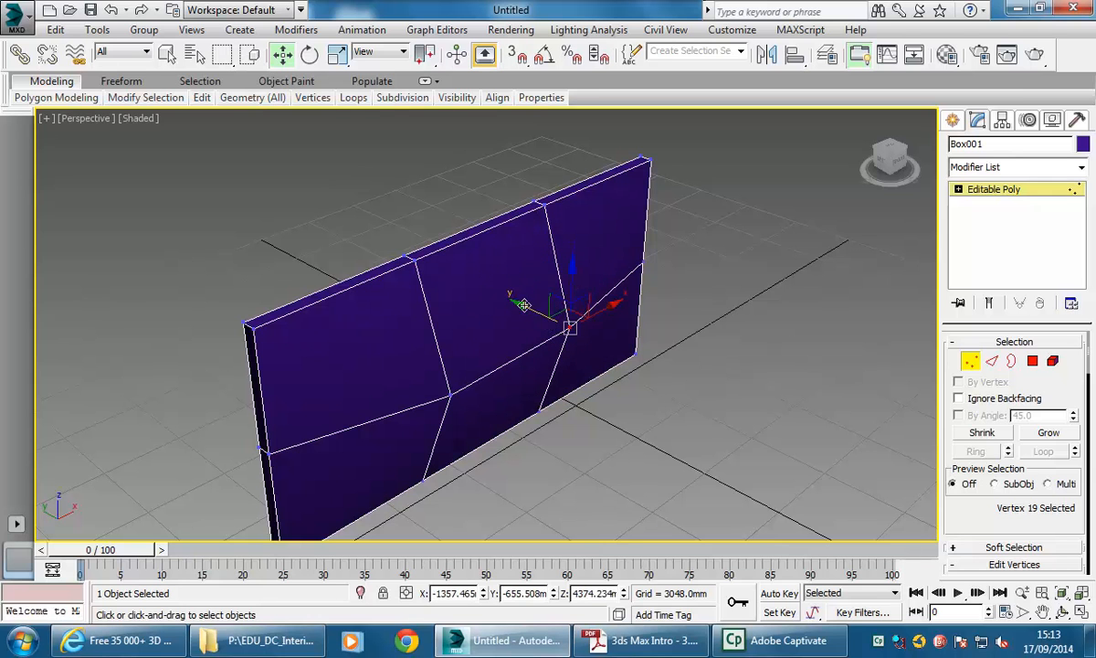
{"action": "left_click_drag", "start_coordinate": [567, 287], "coordinate": [579, 322]}
{"action": "middle_click_drag", "start_coordinate": [585, 384], "coordinate": [566, 361], "text": "alt"}
{"action": "middle_click_drag", "start_coordinate": [640, 321], "coordinate": [451, 308], "text": "alt"}
{"action": "middle_click_drag", "start_coordinate": [342, 419], "coordinate": [306, 400]}
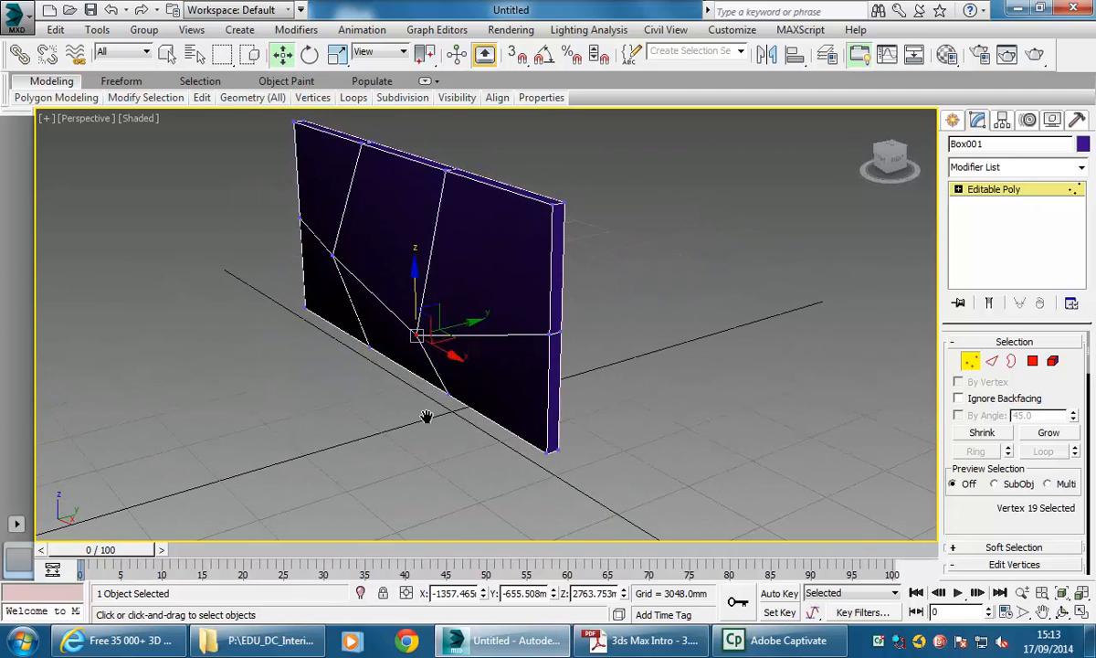
{"action": "middle_click_drag", "start_coordinate": [426, 417], "coordinate": [402, 414]}
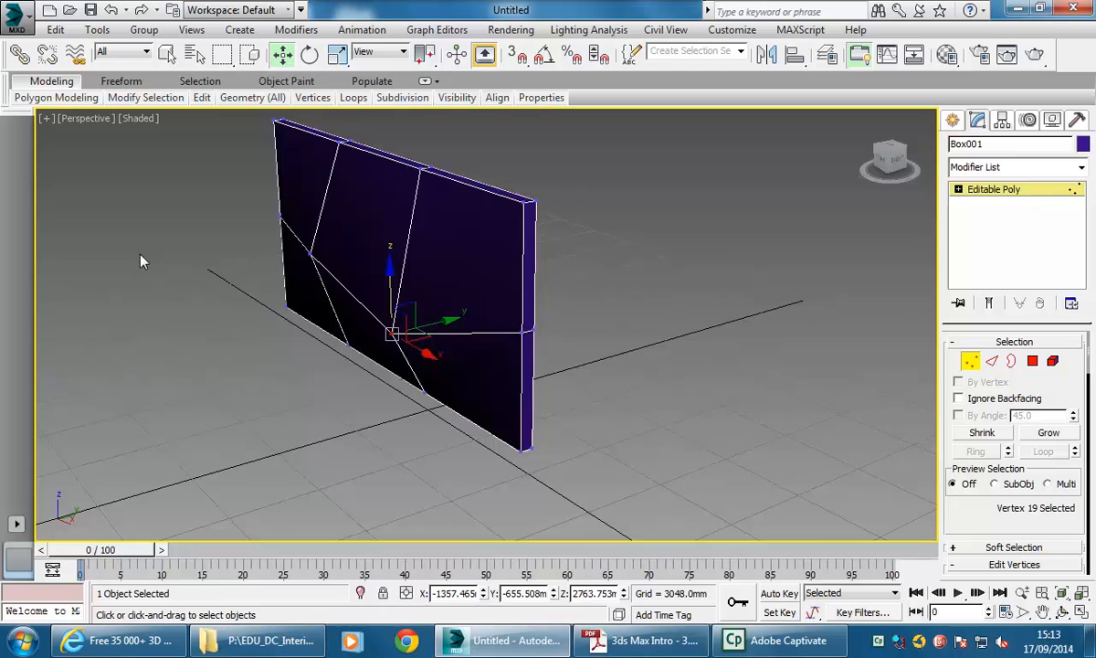
{"action": "middle_click_drag", "start_coordinate": [242, 268], "coordinate": [286, 308]}
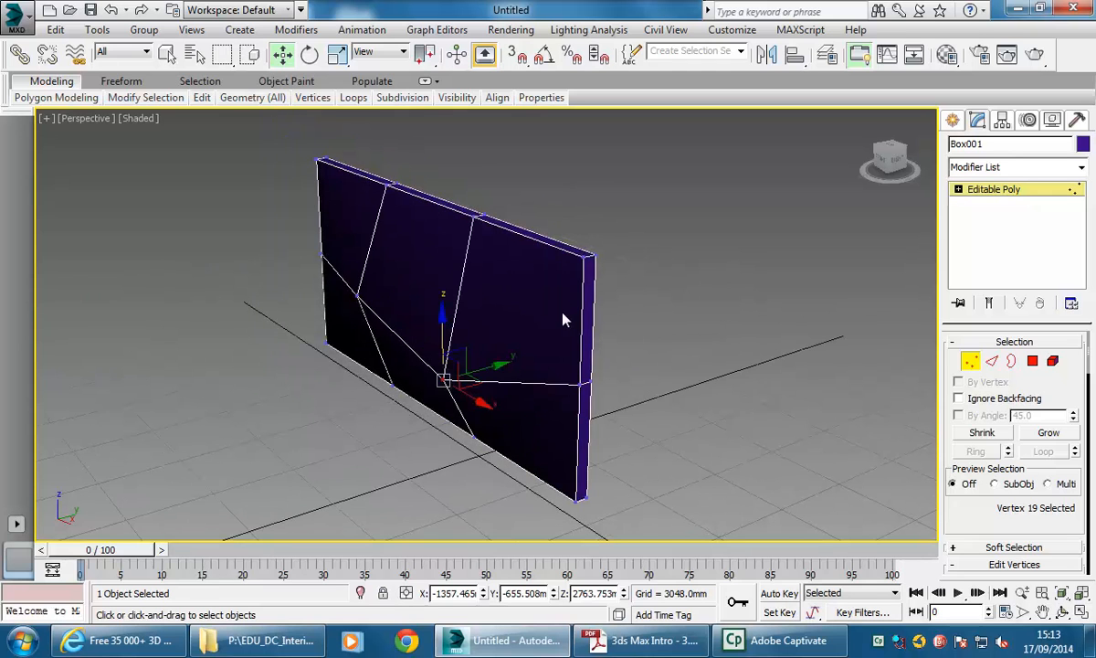
Step: Select both upper corner vertices at the wall's far end and move them outward along X by about 1005 mm
{"action": "left_click", "coordinate": [581, 253]}
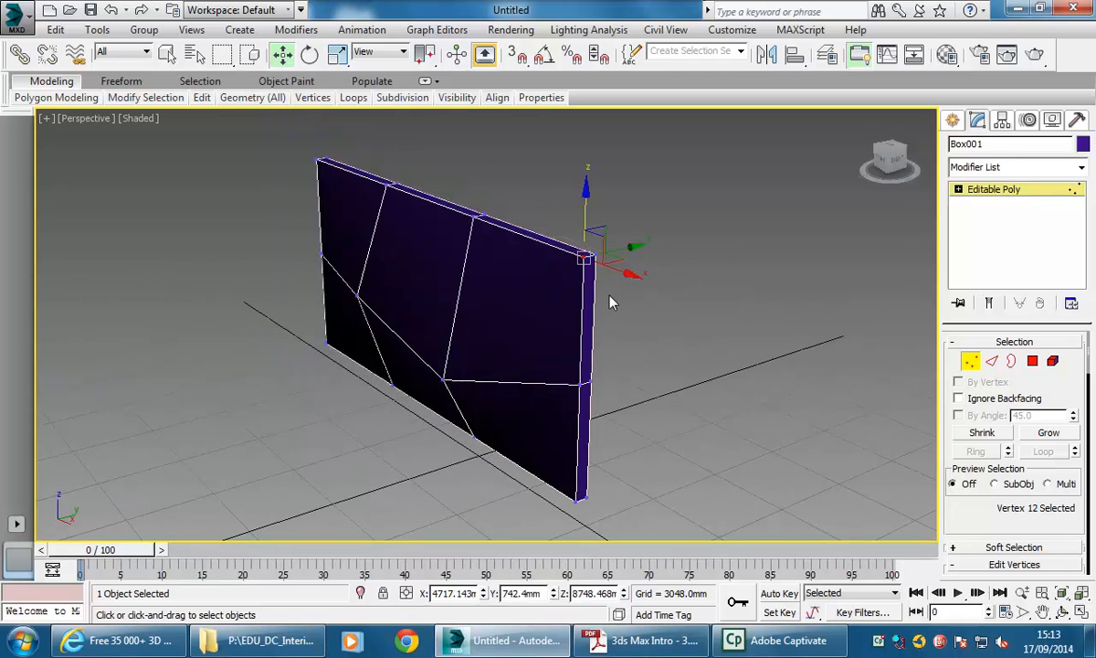
{"action": "scroll", "coordinate": [573, 263], "scroll_direction": "up", "scroll_amount": 2}
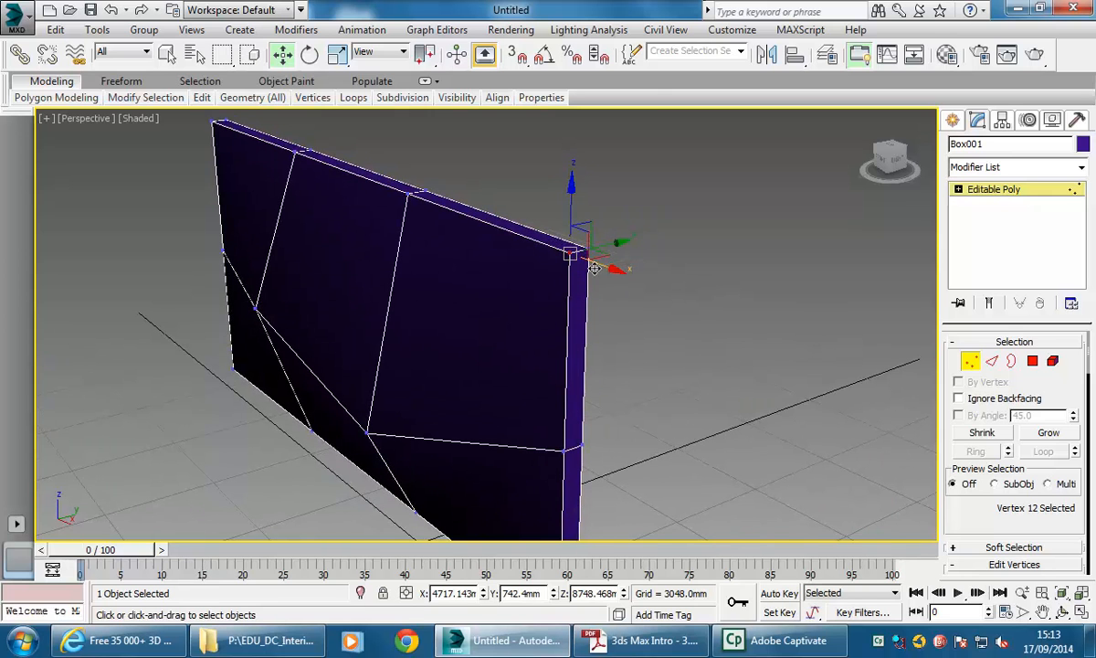
{"action": "middle_click_drag", "start_coordinate": [604, 301], "coordinate": [589, 237], "text": "alt"}
{"action": "scroll", "coordinate": [612, 265], "scroll_direction": "up", "scroll_amount": 2}
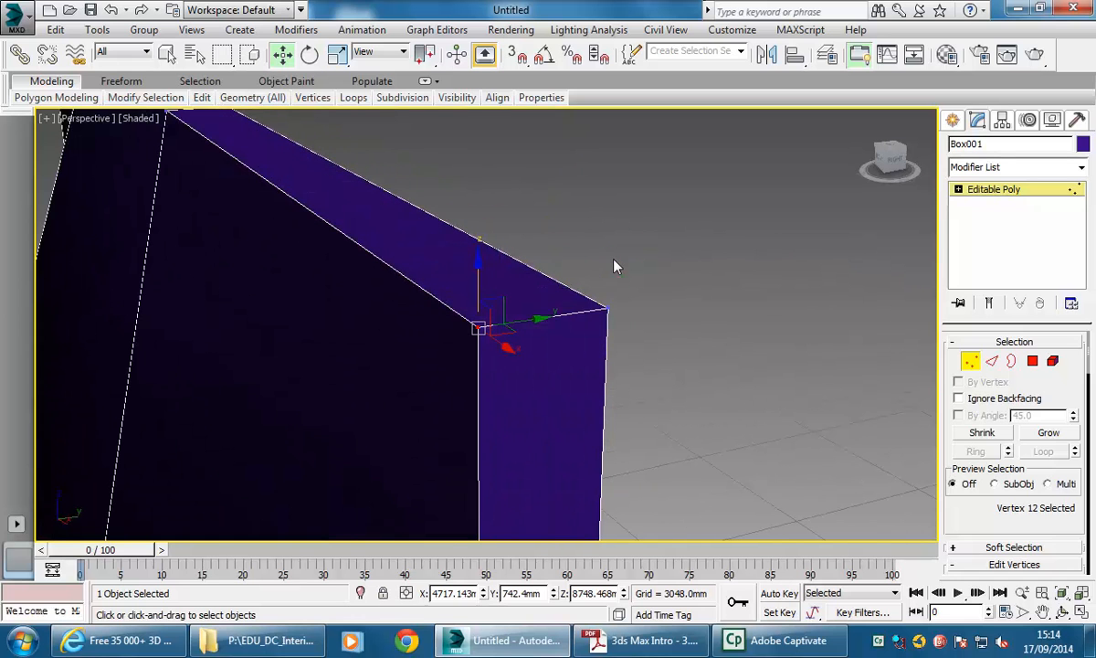
{"action": "left_click", "coordinate": [607, 308], "text": "ctrl"}
{"action": "scroll", "coordinate": [678, 368], "scroll_direction": "down", "scroll_amount": 4}
{"action": "scroll", "coordinate": [639, 351], "scroll_direction": "up", "scroll_amount": 1}
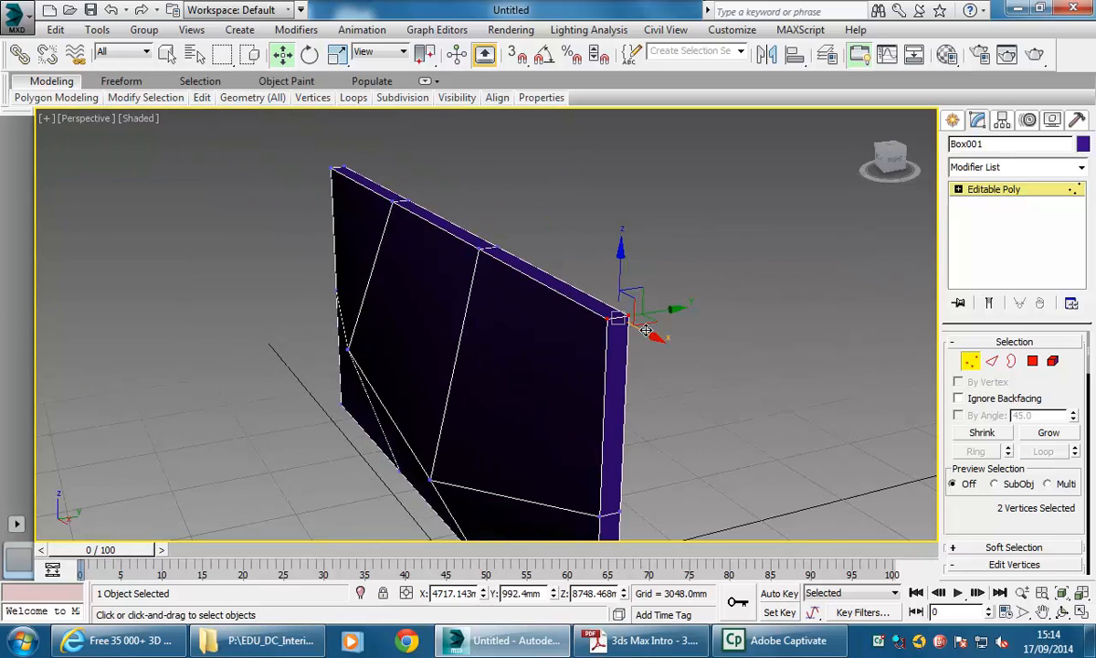
{"action": "scroll", "coordinate": [630, 347], "scroll_direction": "up", "scroll_amount": 2}
{"action": "middle_click_drag", "start_coordinate": [643, 346], "coordinate": [590, 311], "text": "alt"}
{"action": "left_click_drag", "start_coordinate": [600, 300], "coordinate": [642, 308]}
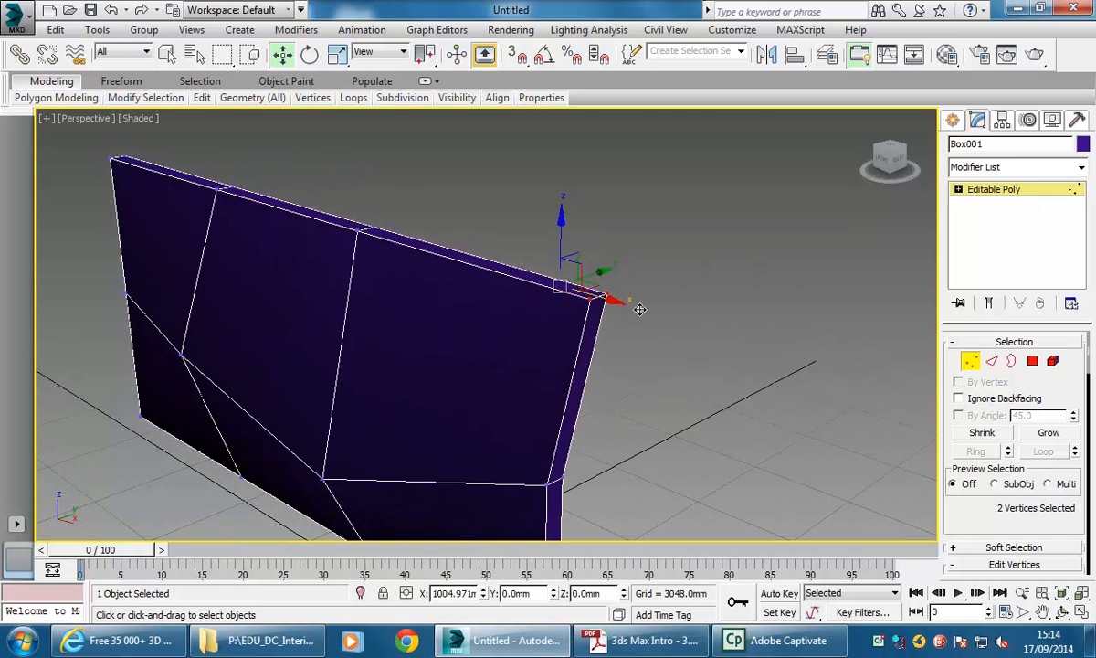
Step: Move only the front upper corner vertex at the wall's far end outward along Y to about -471 mm
{"action": "middle_click_drag", "start_coordinate": [559, 391], "coordinate": [578, 338]}
{"action": "middle_click_drag", "start_coordinate": [517, 354], "coordinate": [558, 338], "text": "alt"}
{"action": "middle_click_drag", "start_coordinate": [617, 274], "coordinate": [609, 300]}
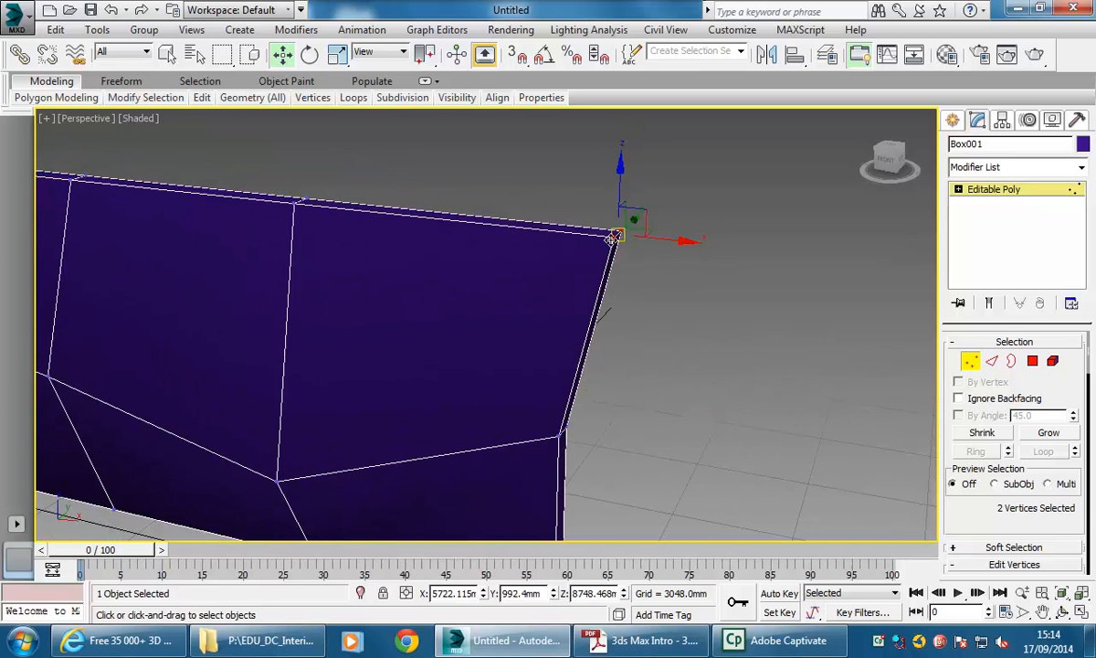
{"action": "left_click", "coordinate": [616, 236]}
{"action": "middle_click_drag", "start_coordinate": [630, 239], "coordinate": [645, 219], "text": "alt"}
{"action": "left_click_drag", "start_coordinate": [646, 219], "coordinate": [610, 241]}
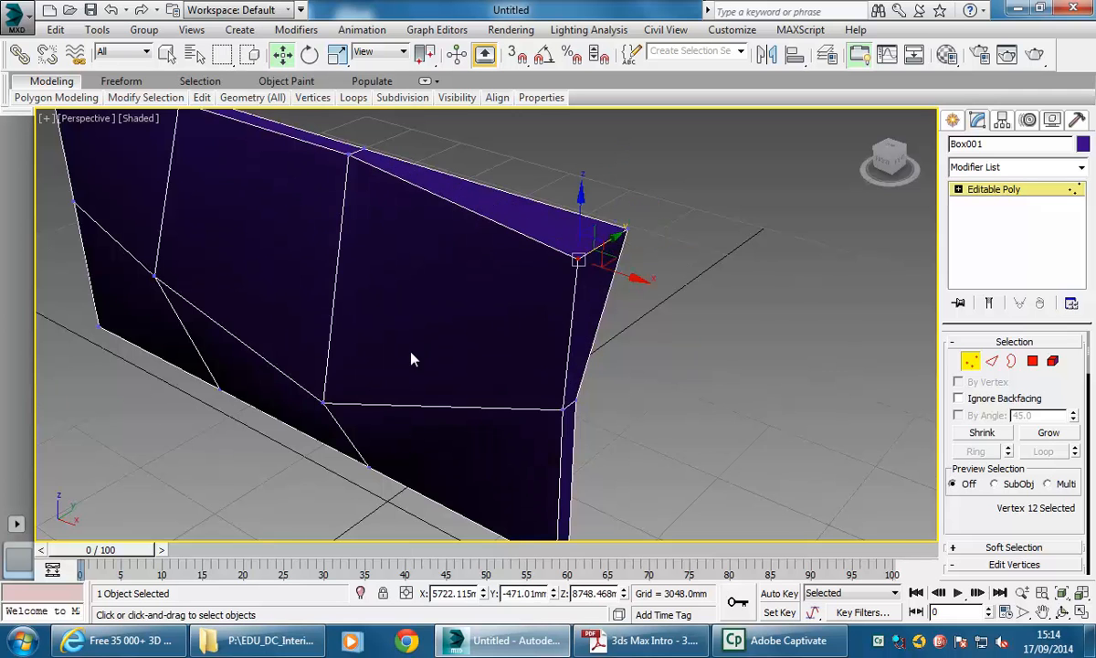
{"action": "middle_click_drag", "start_coordinate": [411, 352], "coordinate": [522, 345], "text": "alt"}
{"action": "middle_click_drag", "start_coordinate": [464, 373], "coordinate": [668, 259], "text": "alt"}
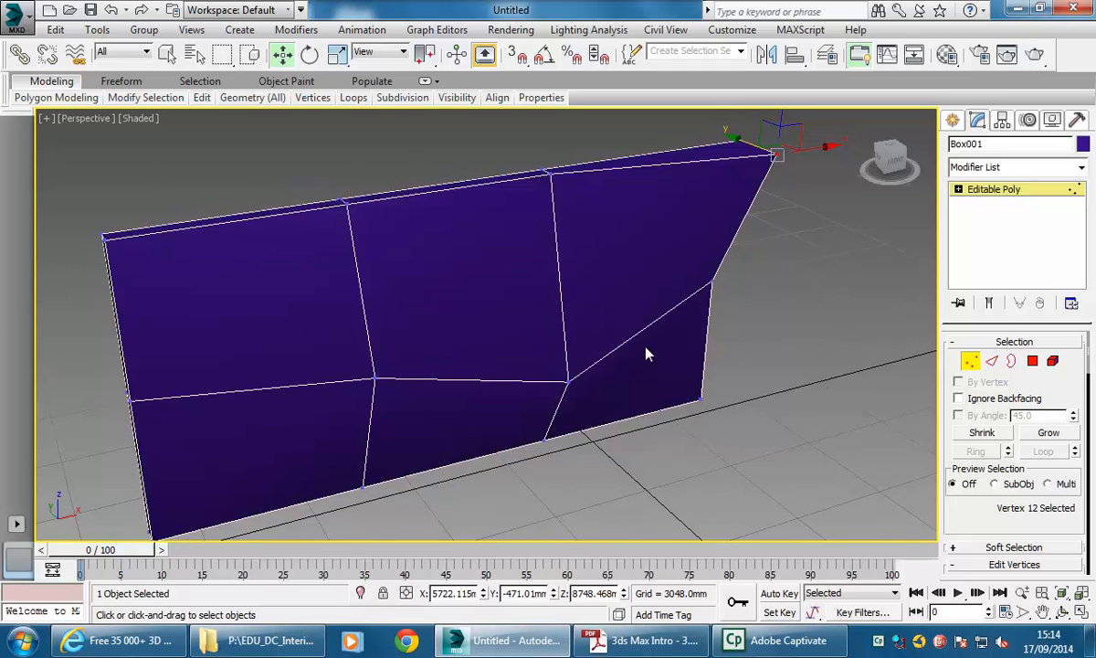
{"action": "middle_click_drag", "start_coordinate": [646, 355], "coordinate": [585, 361]}
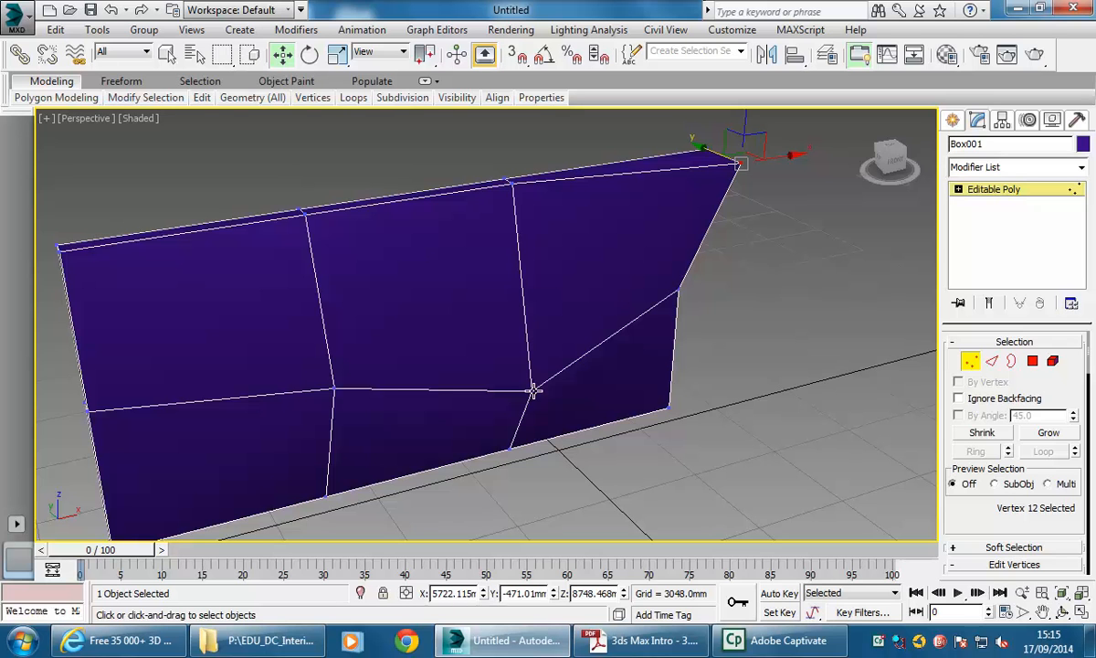
Step: Move the front mid-height vertex on the wall's far end outward along Y to about -260 mm
{"action": "middle_click_drag", "start_coordinate": [565, 400], "coordinate": [569, 353], "text": "alt"}
{"action": "left_click", "coordinate": [616, 317]}
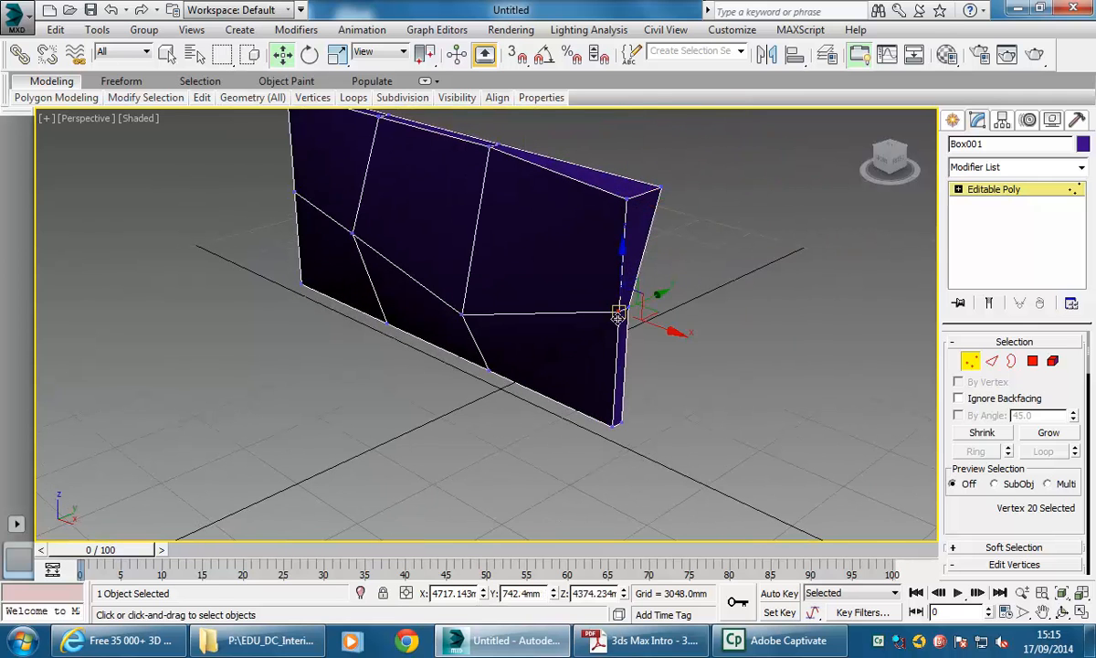
{"action": "left_click_drag", "start_coordinate": [649, 298], "coordinate": [641, 312]}
{"action": "middle_click_drag", "start_coordinate": [511, 365], "coordinate": [678, 363], "text": "alt"}
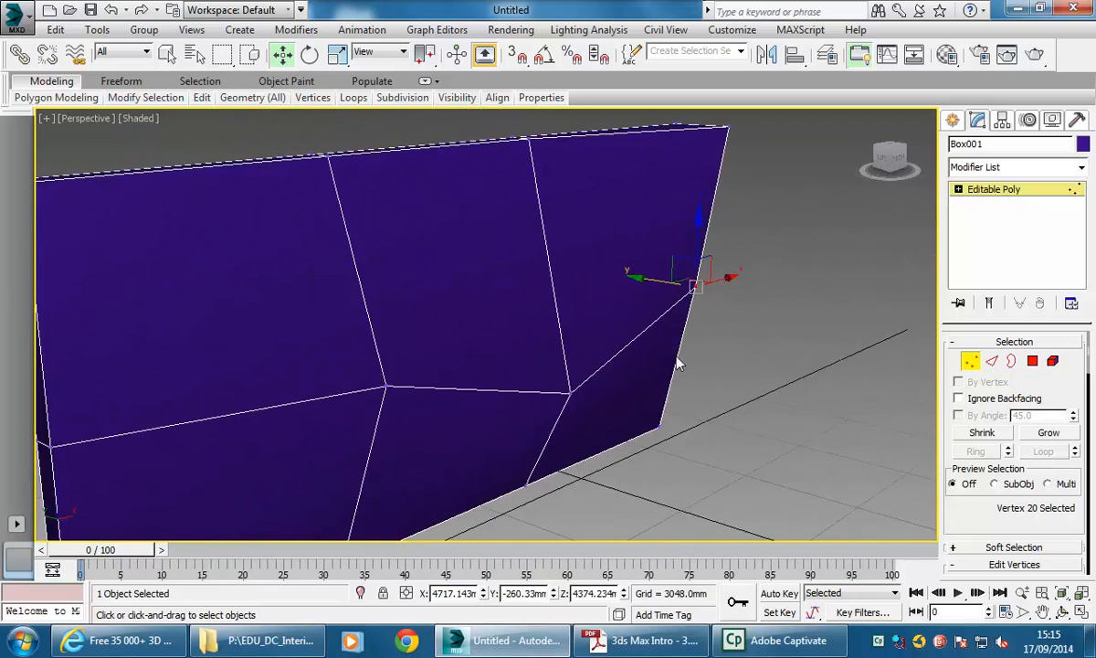
{"action": "scroll", "coordinate": [678, 362], "scroll_direction": "down", "scroll_amount": 4}
{"action": "middle_click_drag", "start_coordinate": [589, 375], "coordinate": [494, 388]}
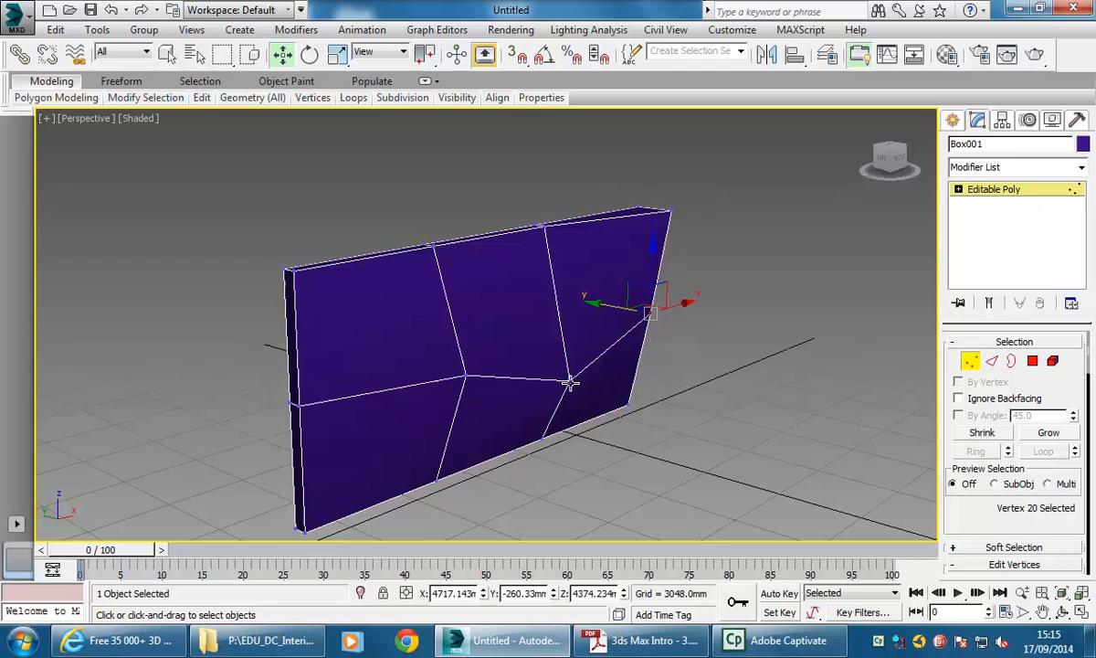
Step: At Edge level, move the horizontal edge in the middle of the front face down to about Z 3209 mm
{"action": "left_click", "coordinate": [994, 362]}
{"action": "middle_click_drag", "start_coordinate": [466, 274], "coordinate": [521, 271]}
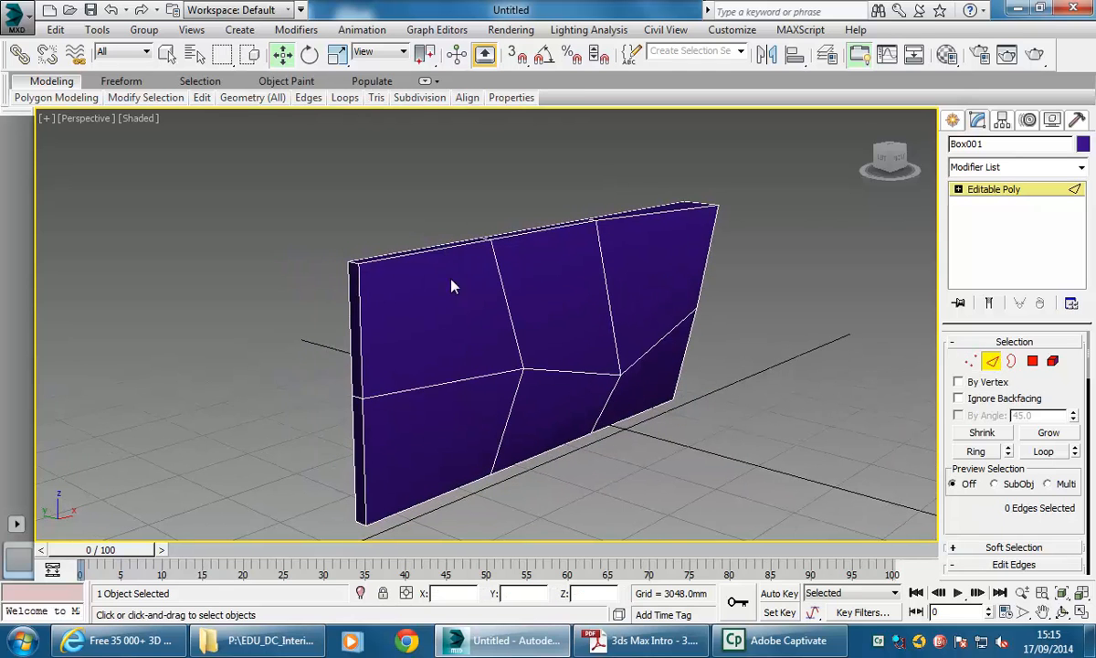
{"action": "left_click", "coordinate": [573, 372]}
{"action": "left_click_drag", "start_coordinate": [578, 313], "coordinate": [578, 379]}
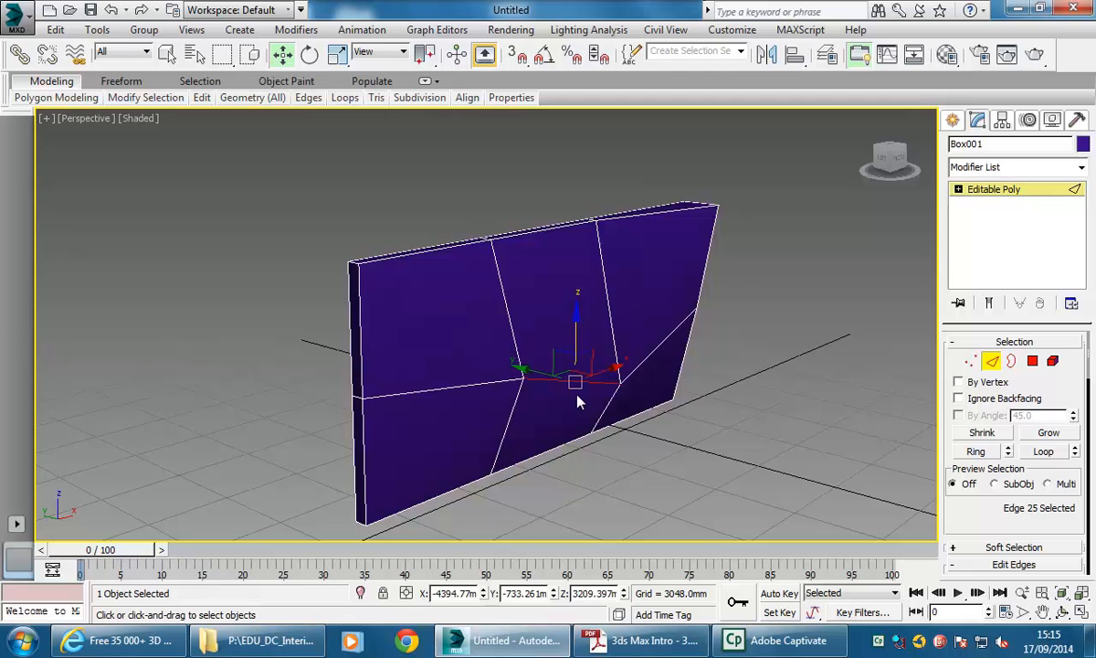
Step: At Polygon level, select both polygons on the wall's near end and move them outward along X to about -13537 mm
{"action": "middle_click_drag", "start_coordinate": [420, 385], "coordinate": [407, 374]}
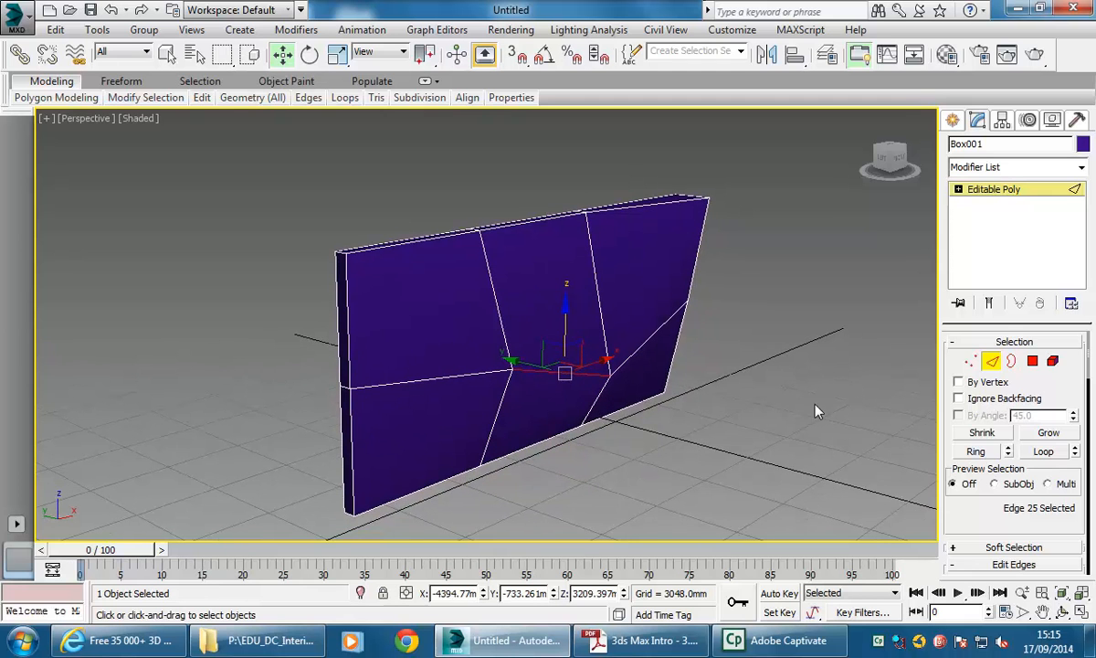
{"action": "left_click", "coordinate": [1033, 362]}
{"action": "middle_click_drag", "start_coordinate": [362, 318], "coordinate": [389, 302]}
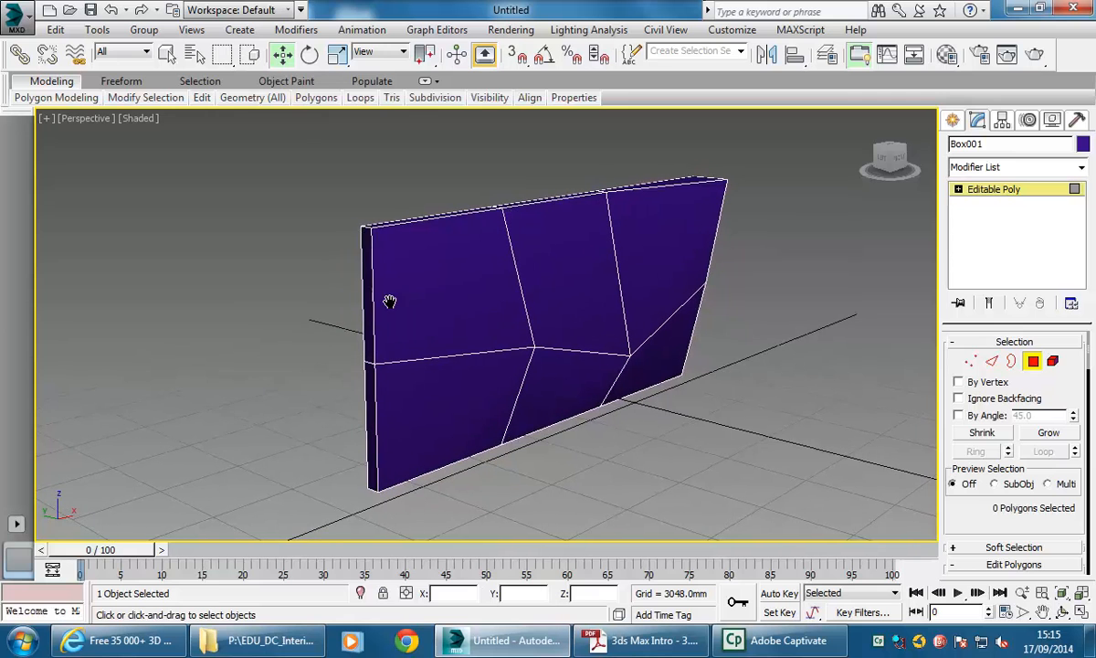
{"action": "left_click", "coordinate": [367, 342]}
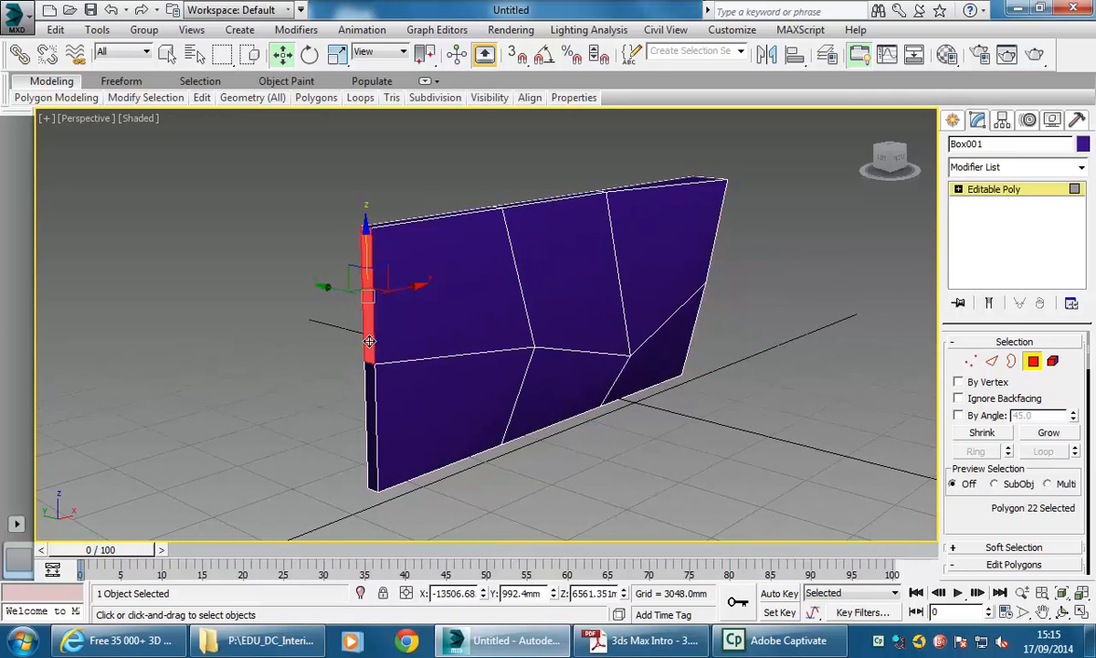
{"action": "left_click", "coordinate": [369, 402], "text": "ctrl"}
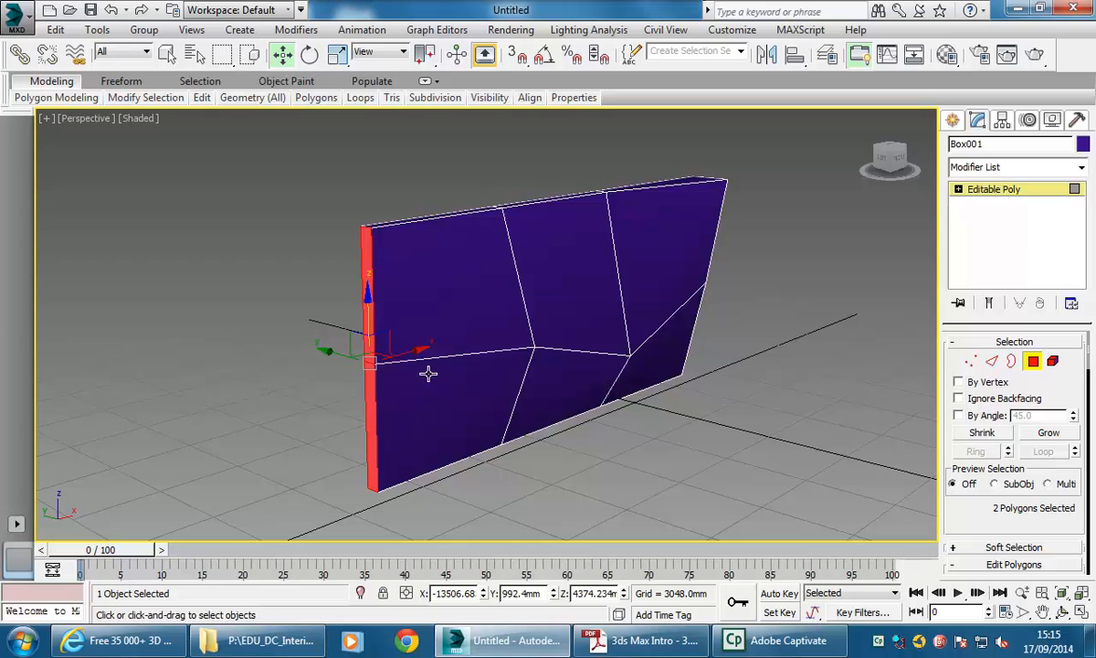
{"action": "mouse_move", "coordinate": [407, 352]}
{"action": "left_mouse_down"}
{"action": "mouse_move", "coordinate": [396, 354]}
{"action": "mouse_move", "coordinate": [408, 354]}
{"action": "left_mouse_up"}
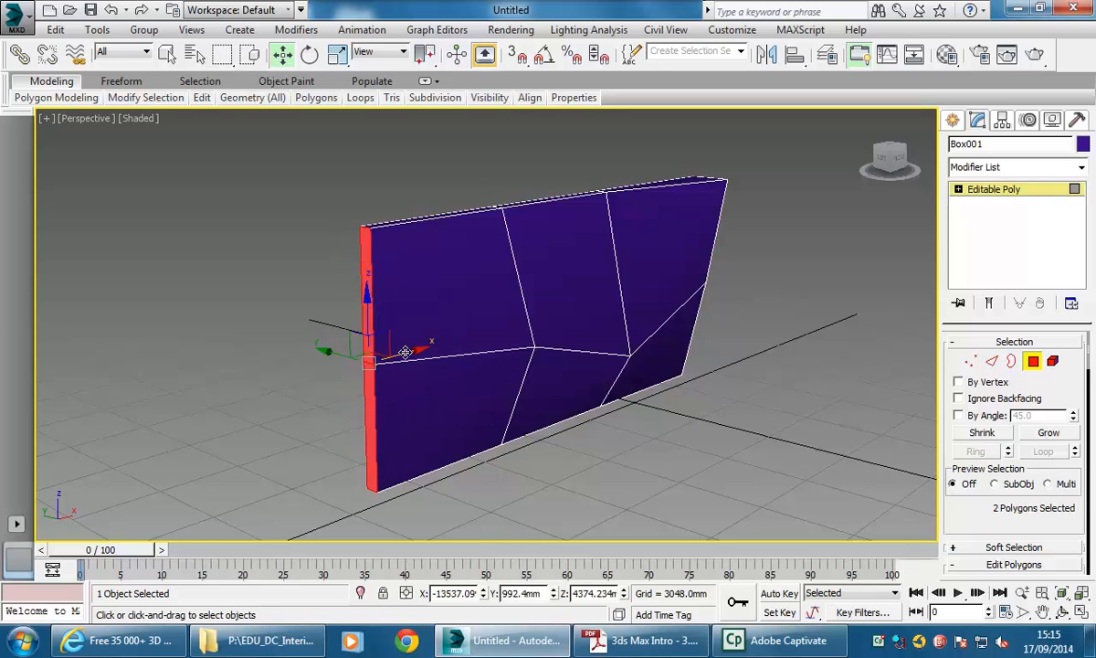
{"action": "mouse_move", "coordinate": [332, 353]}
{"action": "left_mouse_down"}
{"action": "mouse_move", "coordinate": [349, 357]}
{"action": "mouse_move", "coordinate": [331, 353]}
{"action": "left_mouse_up"}
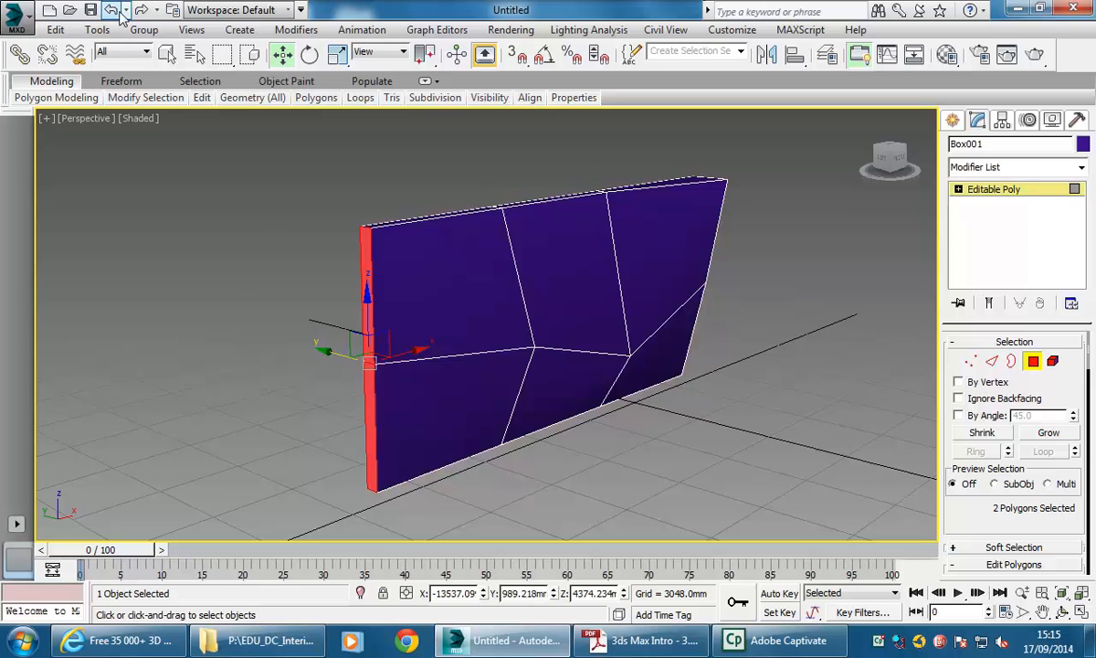
Step: Extrude the two selected end polygons outward by about 4600 mm to lengthen the wall with a new segment
{"action": "middle_click_drag", "start_coordinate": [264, 351], "coordinate": [185, 353]}
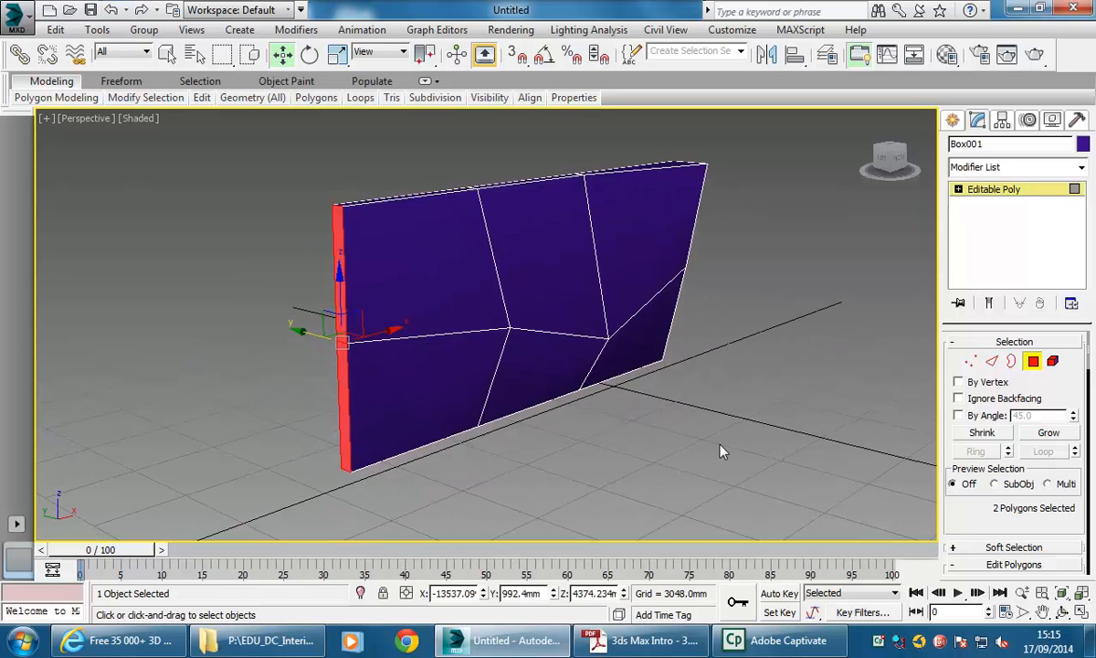
{"action": "scroll", "coordinate": [960, 520], "scroll_direction": "down", "scroll_amount": 4}
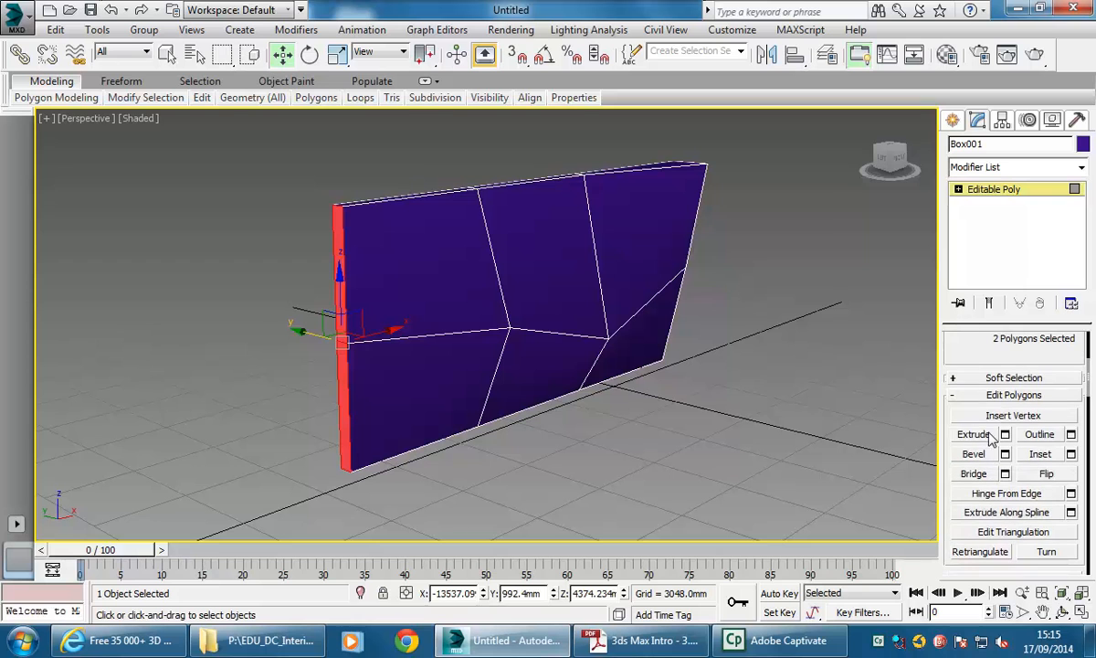
{"action": "scroll", "coordinate": [959, 411], "scroll_direction": "up", "scroll_amount": 2}
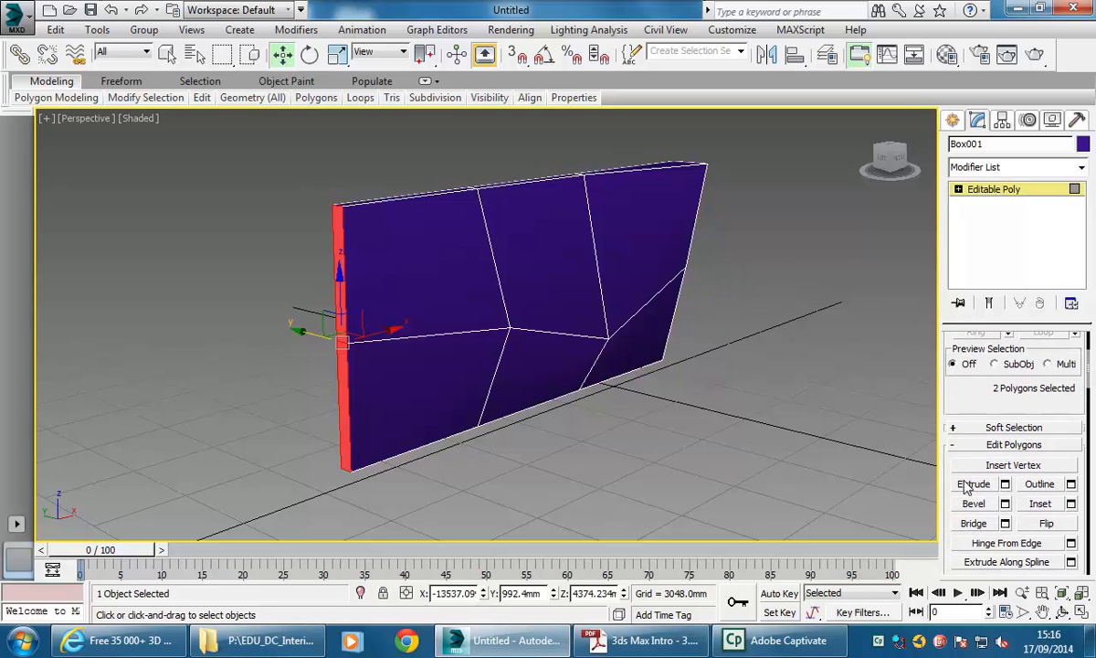
{"action": "left_click", "coordinate": [973, 485]}
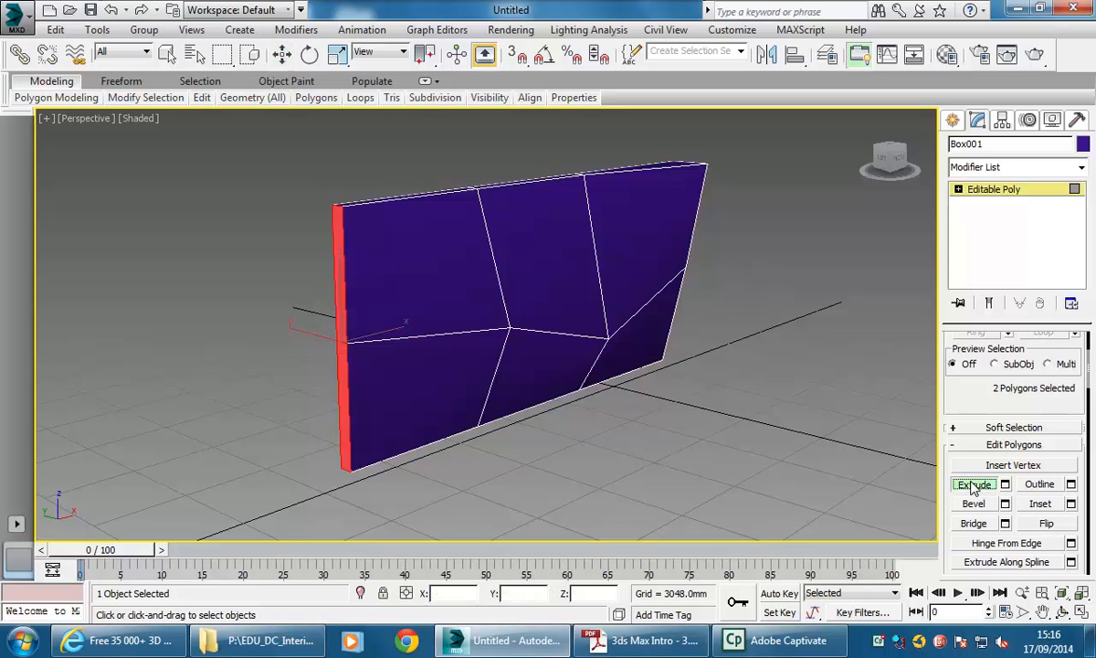
{"action": "left_click_drag", "start_coordinate": [337, 308], "coordinate": [352, 232]}
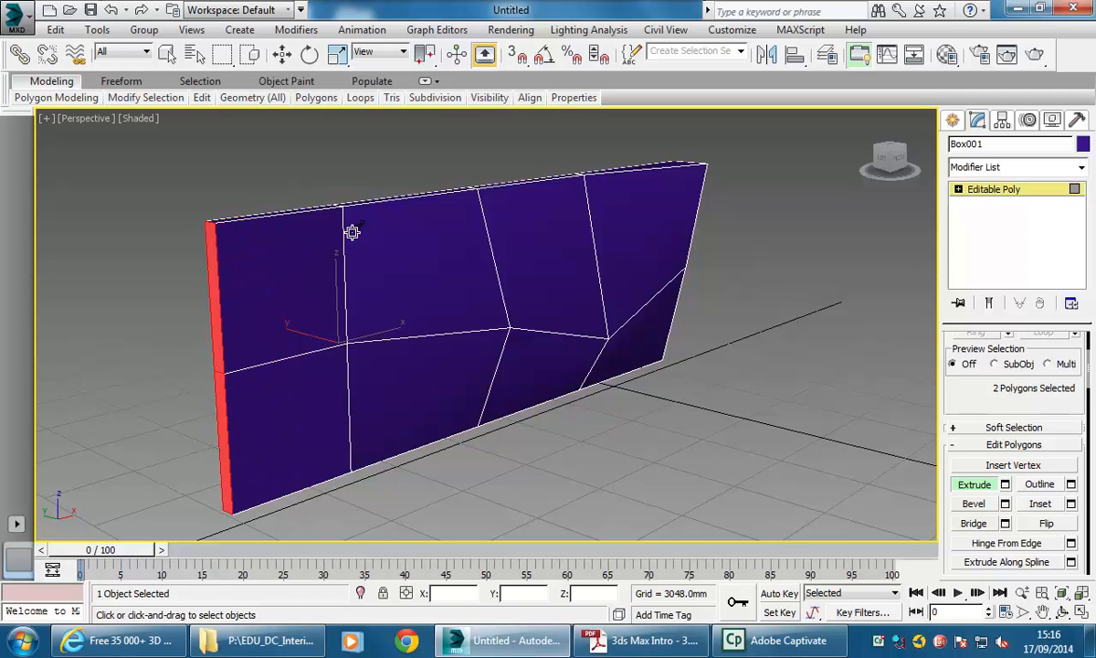
Step: Extrude the same two end polygons outward a second time, by about 5900 mm, to add another wall segment
{"action": "middle_click_drag", "start_coordinate": [225, 338], "coordinate": [273, 343]}
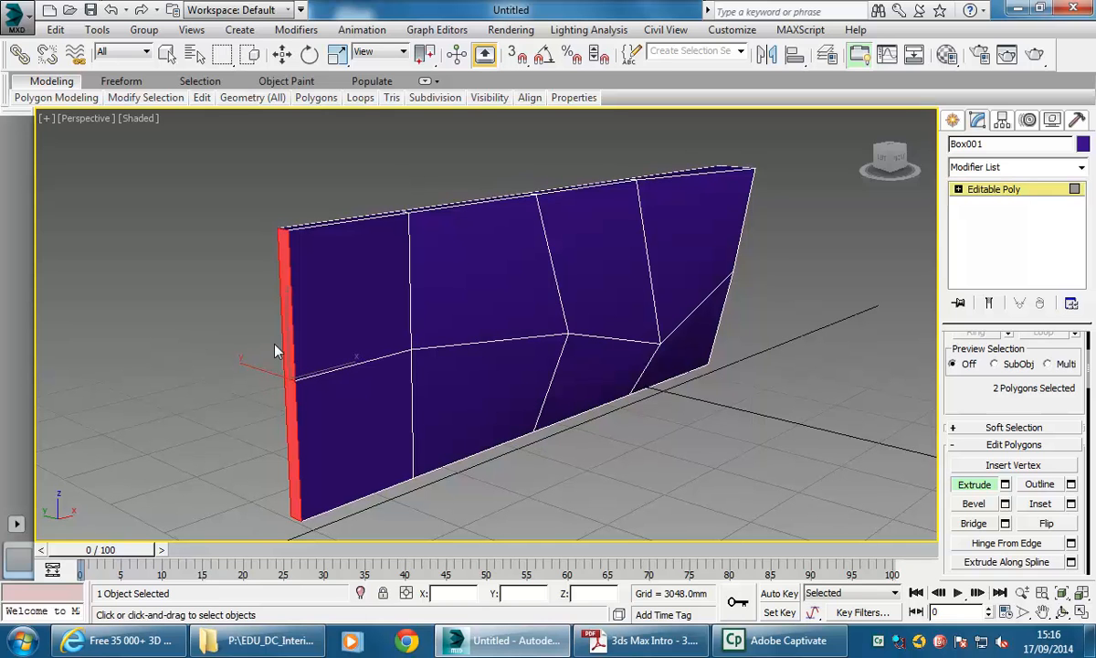
{"action": "middle_click_drag", "start_coordinate": [277, 351], "coordinate": [375, 333]}
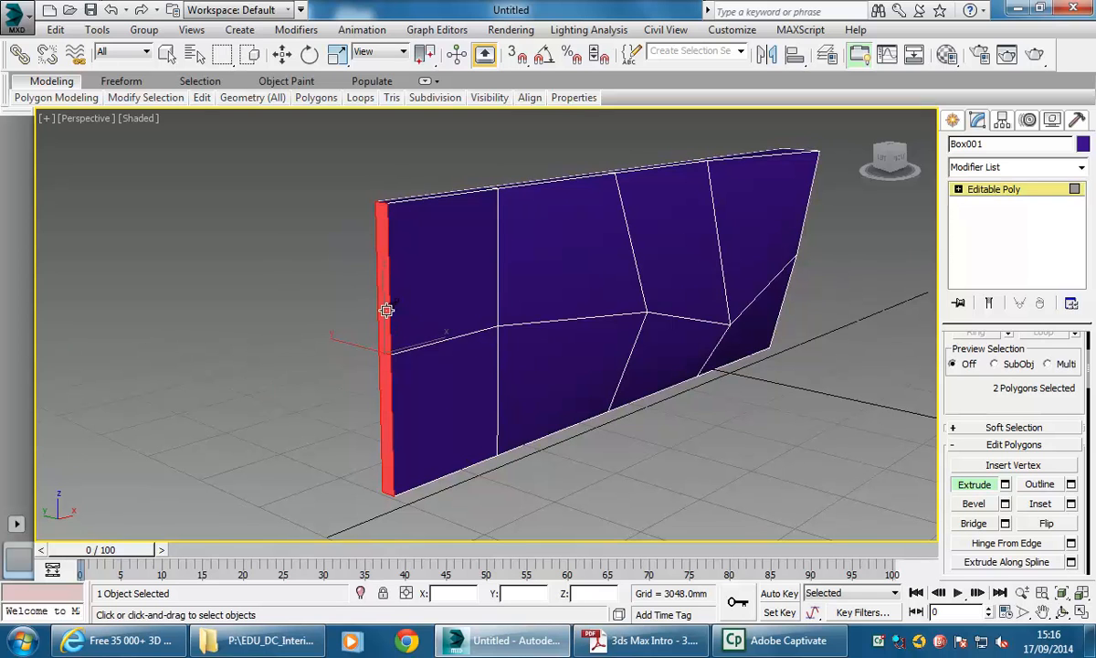
{"action": "left_click_drag", "start_coordinate": [387, 311], "coordinate": [377, 226]}
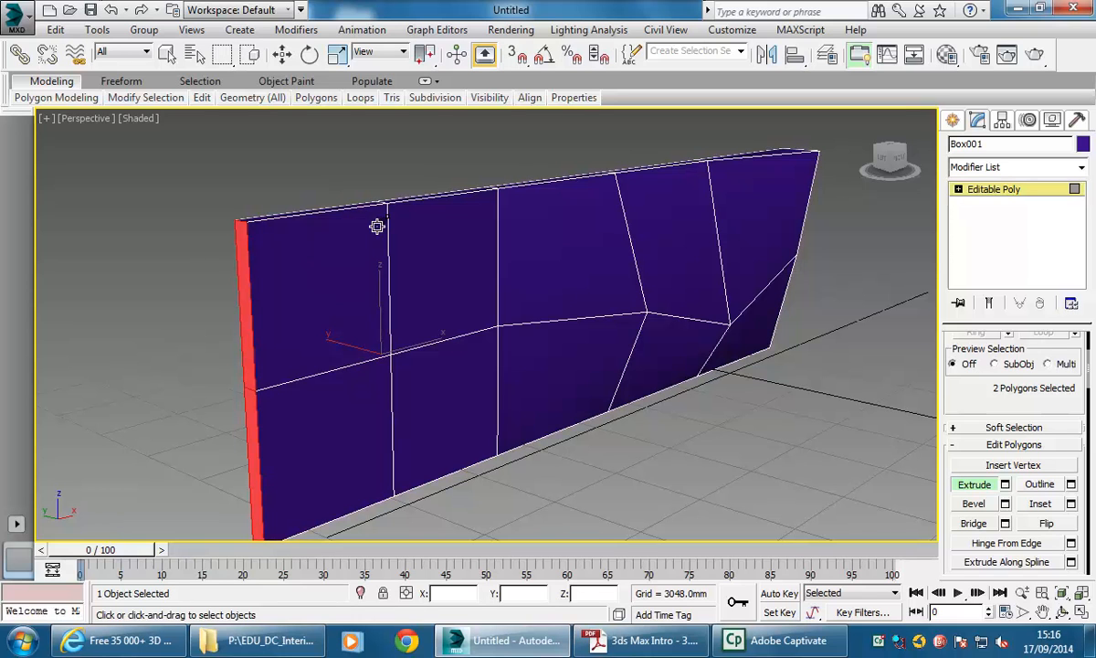
{"action": "left_click_drag", "start_coordinate": [377, 226], "coordinate": [352, 190]}
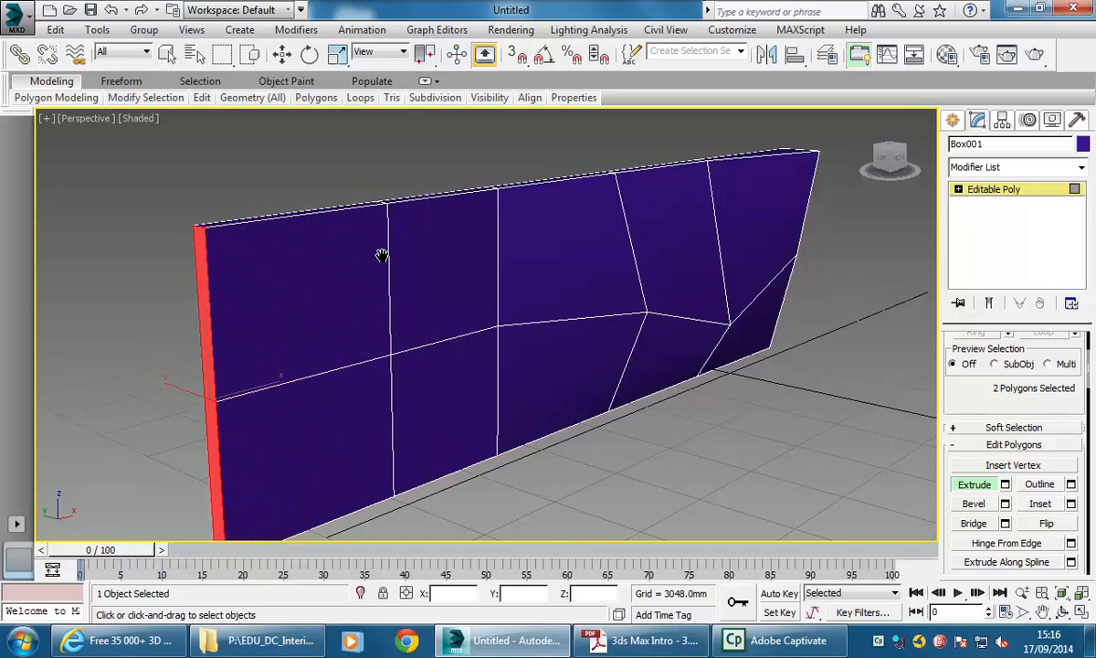
{"action": "middle_click_drag", "start_coordinate": [382, 255], "coordinate": [360, 261]}
{"action": "middle_click_drag", "start_coordinate": [295, 338], "coordinate": [328, 335]}
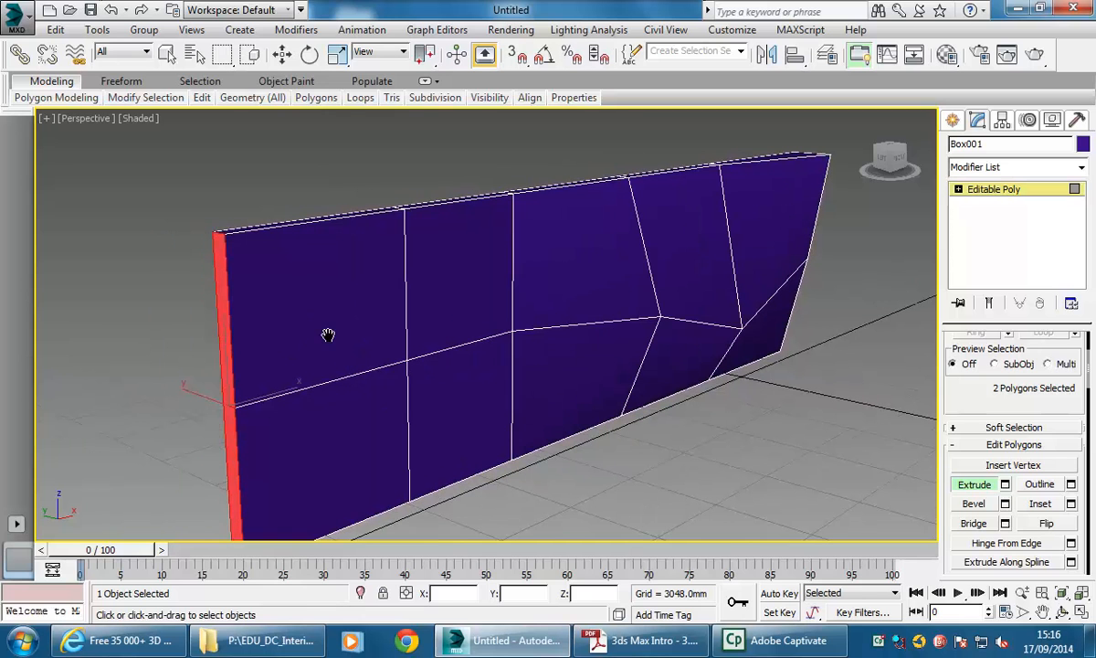
Step: At Vertex level, move the front mid-height vertex between the two extruded segments up and inward, toward the original part of the wall
{"action": "left_click_drag", "start_coordinate": [962, 395], "coordinate": [898, 510]}
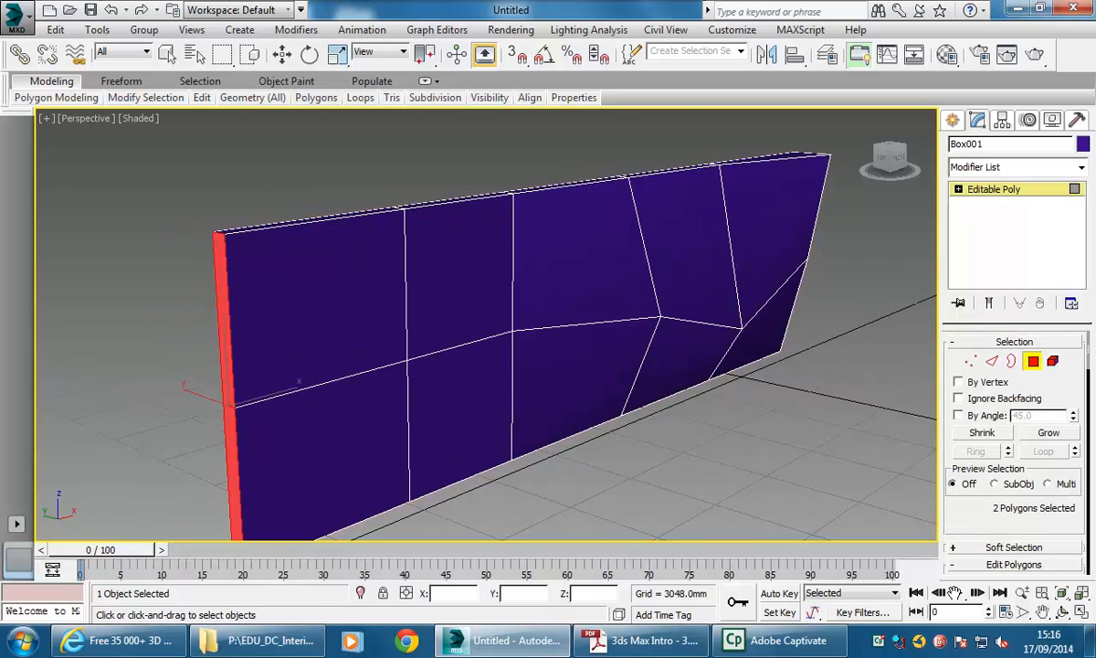
{"action": "left_click", "coordinate": [993, 362]}
{"action": "left_click", "coordinate": [971, 362]}
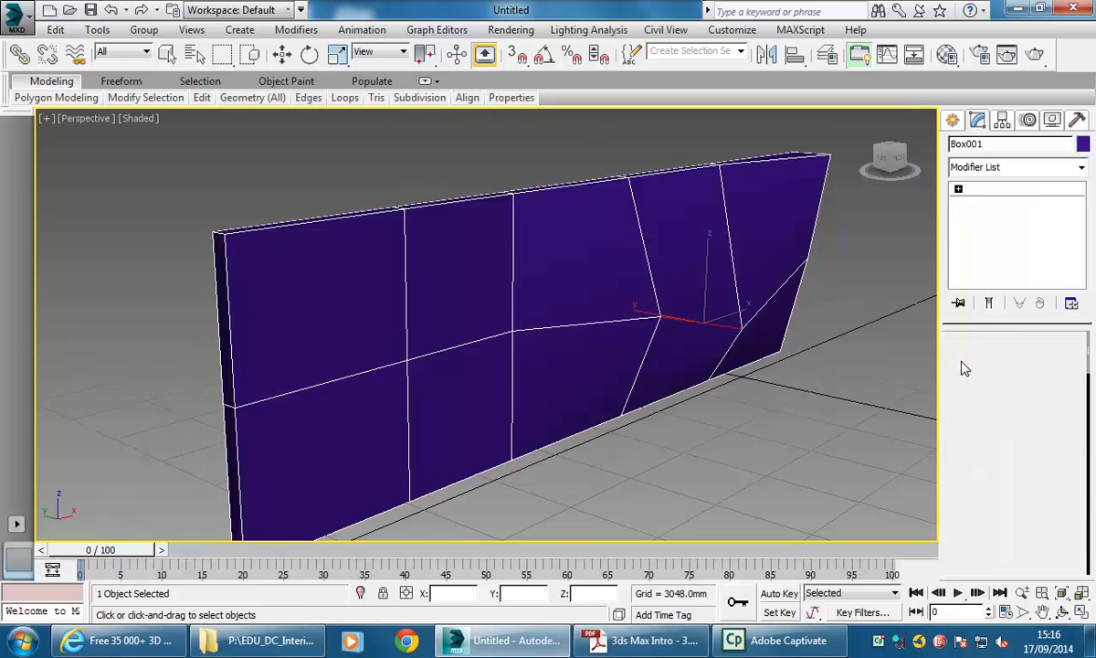
{"action": "left_click", "coordinate": [406, 359]}
{"action": "key", "text": "w"}
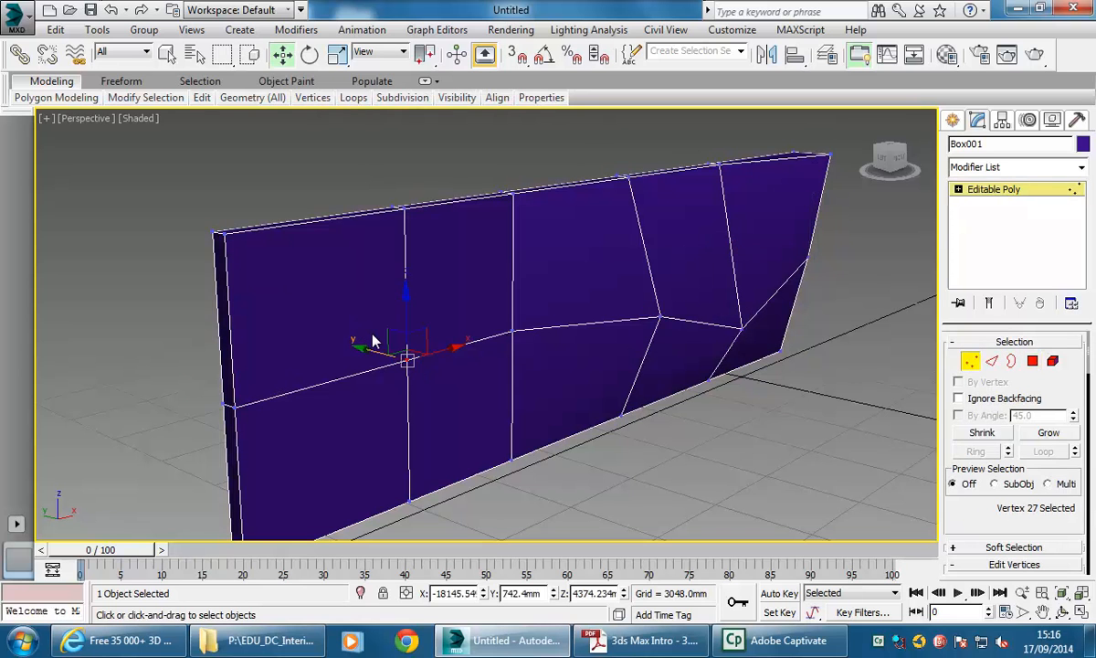
{"action": "left_click_drag", "start_coordinate": [370, 350], "coordinate": [440, 283]}
Step: Move the front mid-height vertex where the original wall meets the first extrusion to about X -13036, Y 493, Z 5009 mm
{"action": "left_click", "coordinate": [513, 331]}
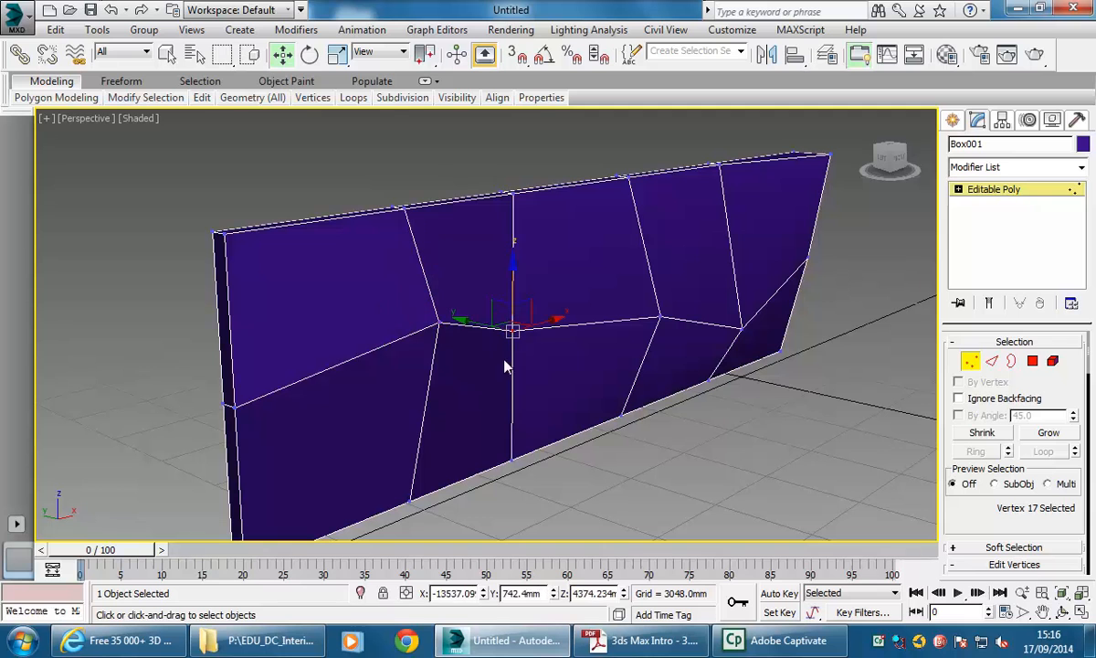
{"action": "left_click_drag", "start_coordinate": [472, 322], "coordinate": [490, 327]}
{"action": "left_click_drag", "start_coordinate": [524, 280], "coordinate": [470, 333]}
{"action": "left_click_drag", "start_coordinate": [433, 322], "coordinate": [469, 335]}
{"action": "left_click_drag", "start_coordinate": [507, 293], "coordinate": [507, 267]}
{"action": "left_click_drag", "start_coordinate": [470, 305], "coordinate": [479, 306]}
{"action": "left_click_drag", "start_coordinate": [545, 304], "coordinate": [568, 336]}
{"action": "middle_click_drag", "start_coordinate": [568, 336], "coordinate": [547, 324], "text": "alt"}
{"action": "scroll", "coordinate": [546, 324], "scroll_direction": "down", "scroll_amount": 4}
{"action": "middle_click_drag", "start_coordinate": [515, 365], "coordinate": [487, 356]}
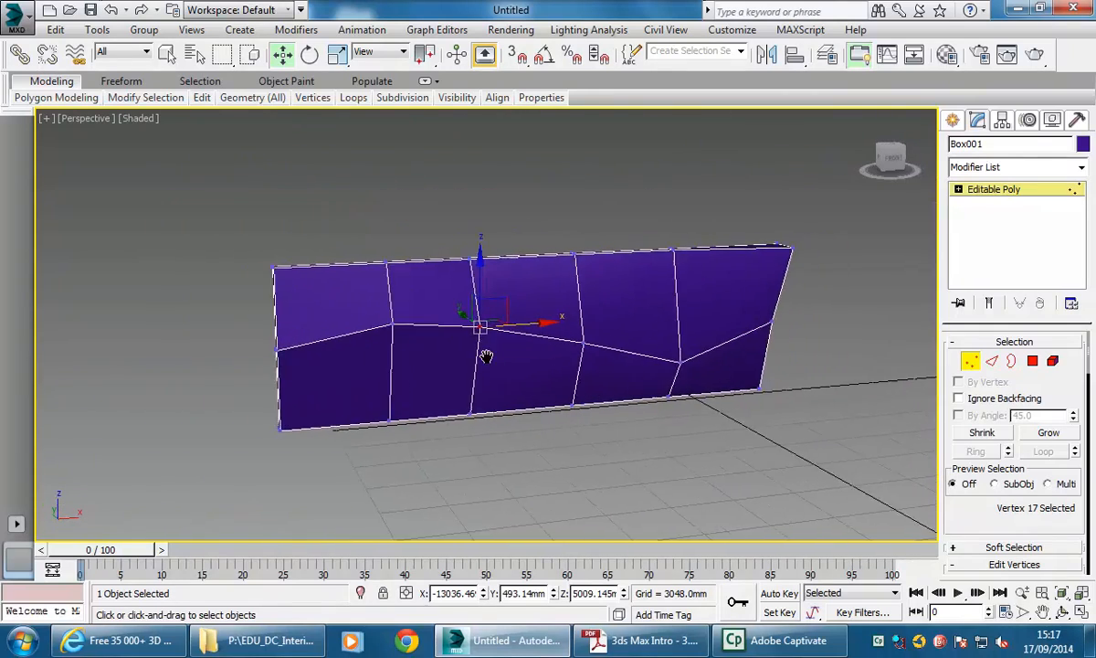
{"action": "scroll", "coordinate": [487, 357], "scroll_direction": "up", "scroll_amount": 3}
{"action": "scroll", "coordinate": [602, 417], "scroll_direction": "down", "scroll_amount": 3}
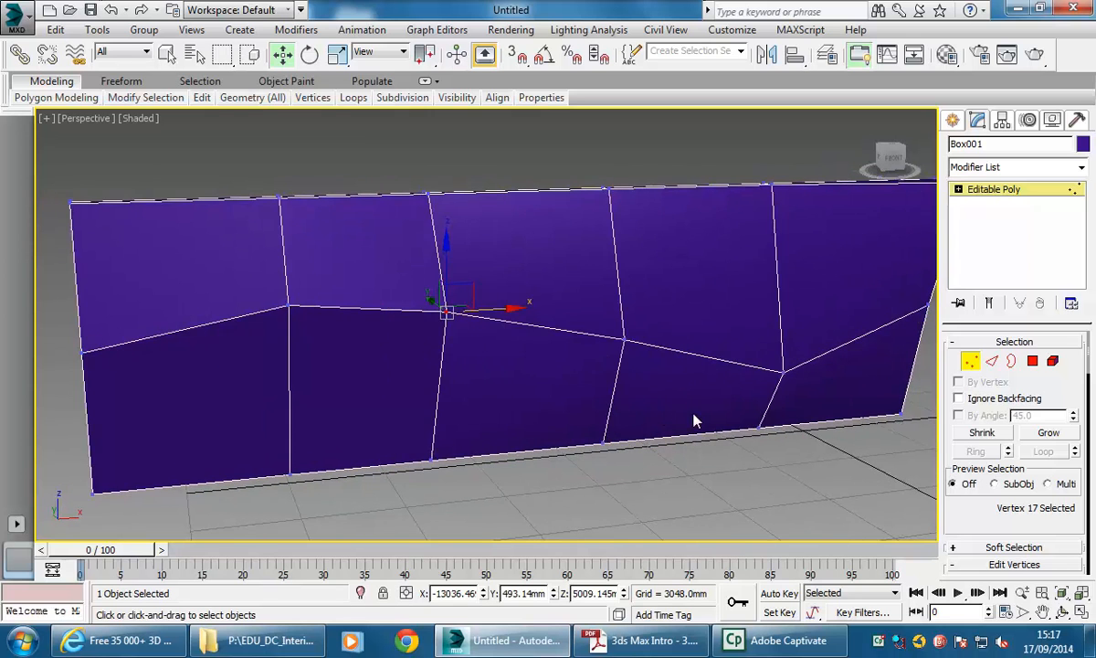
Step: Select the entire wall at Element level, and switch the Editable Poly to Border level
{"action": "left_click", "coordinate": [1032, 361]}
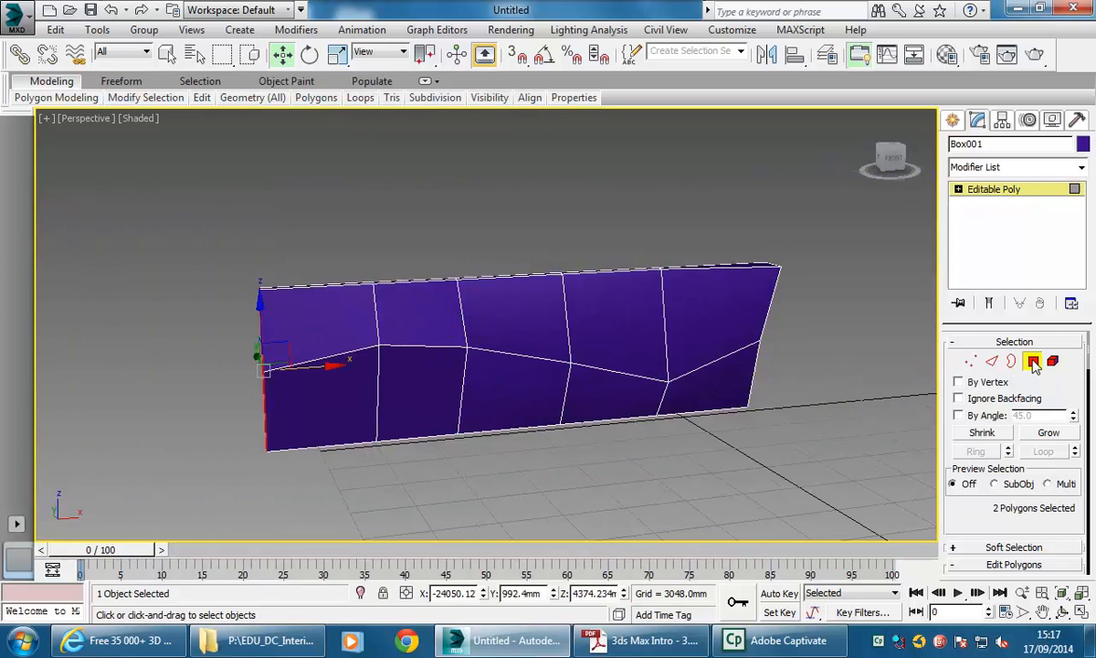
{"action": "left_click", "coordinate": [1052, 361]}
{"action": "left_click", "coordinate": [558, 376]}
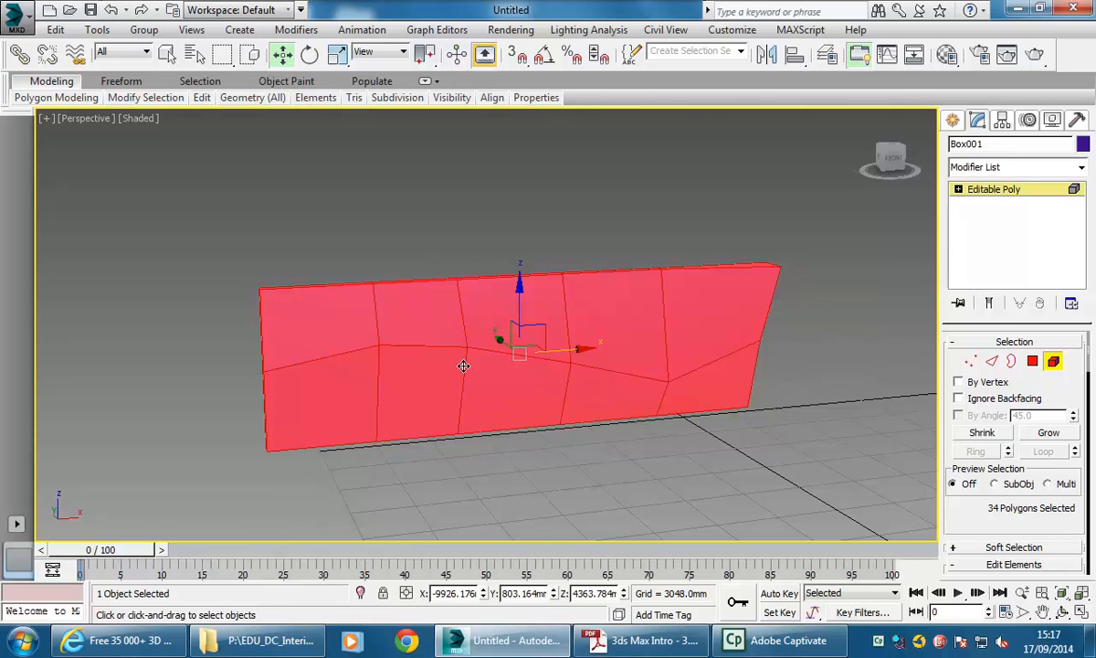
{"action": "left_click", "coordinate": [1013, 361]}
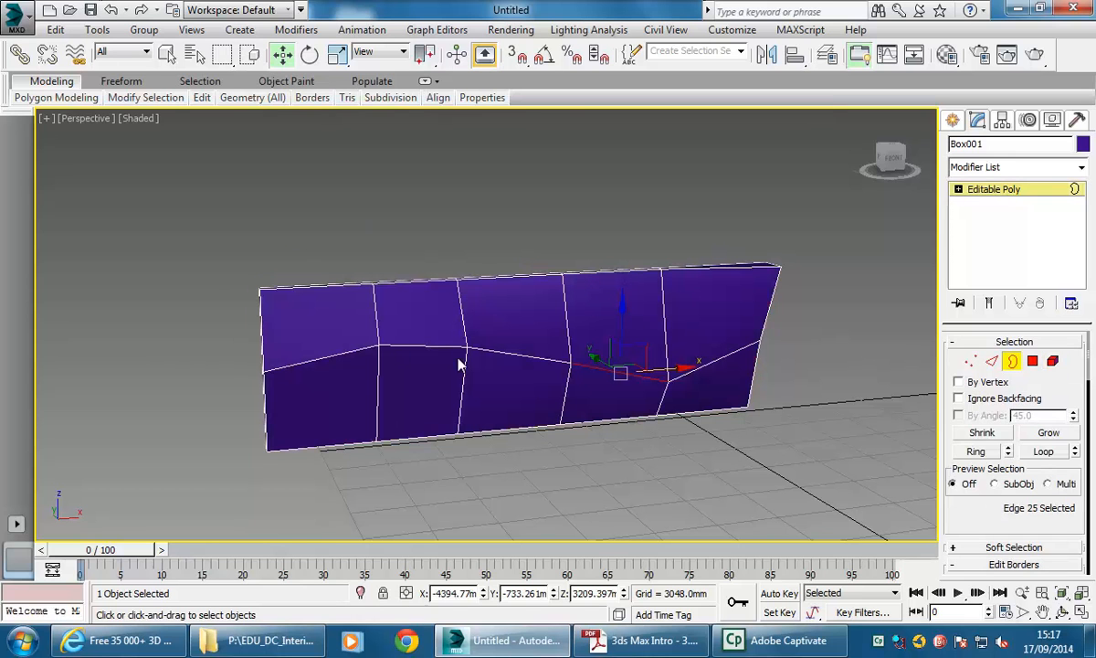
{"action": "middle_click_drag", "start_coordinate": [379, 411], "coordinate": [463, 401], "text": "alt"}
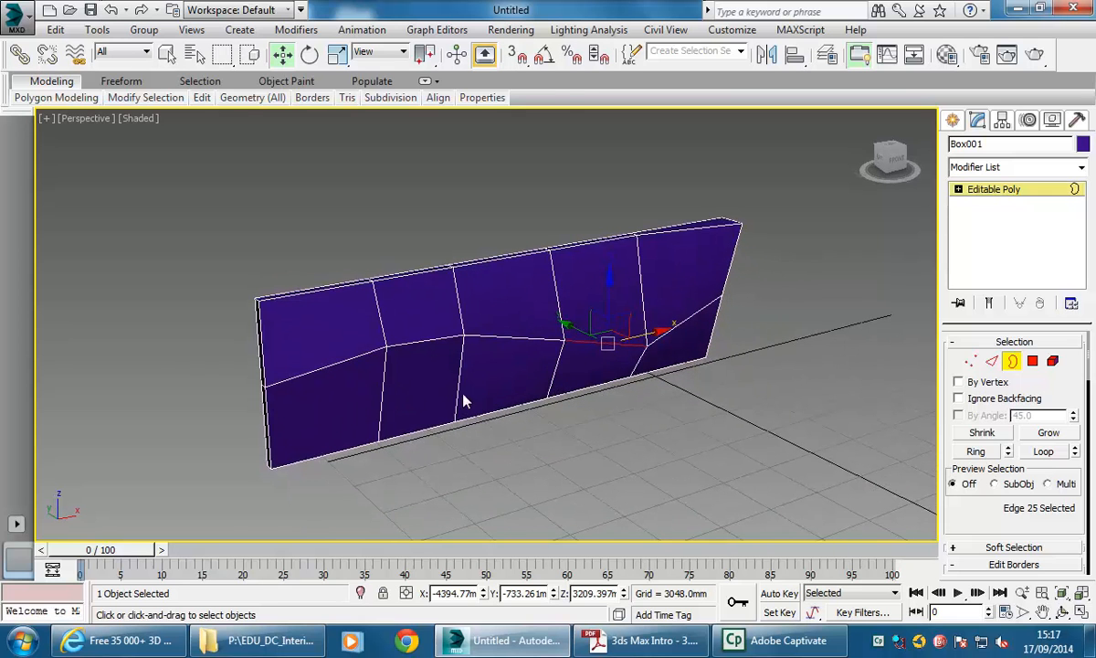
Step: Go through the Vertex, Edge and Polygon levels, clear the polygon selection, and turn Polygon level off and back on
{"action": "left_click", "coordinate": [971, 362]}
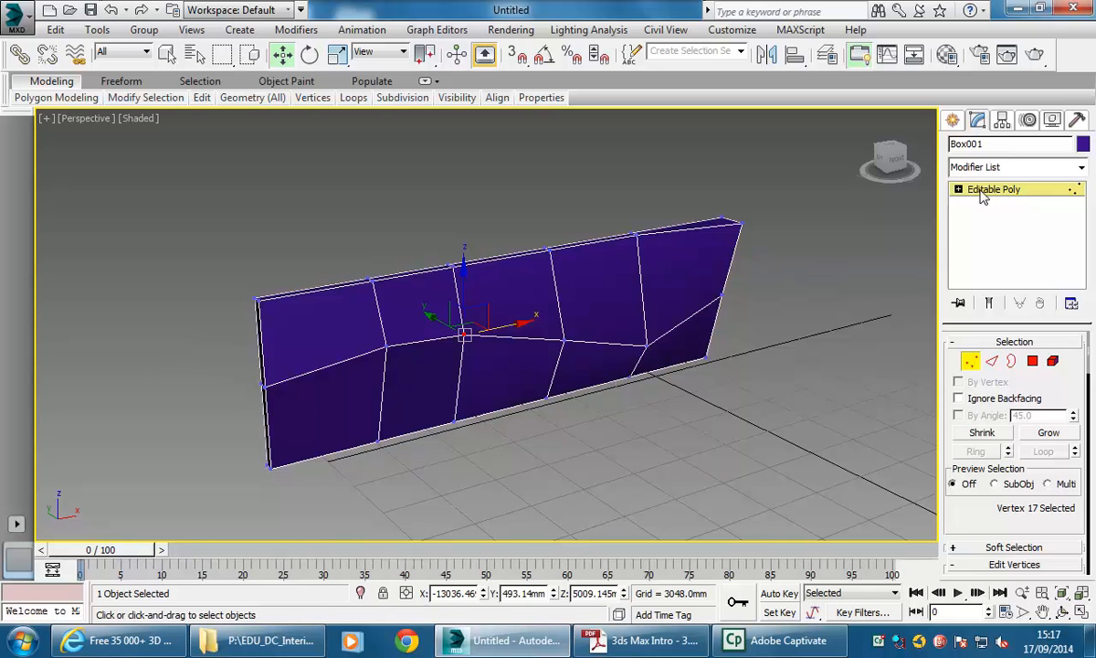
{"action": "left_click", "coordinate": [992, 362]}
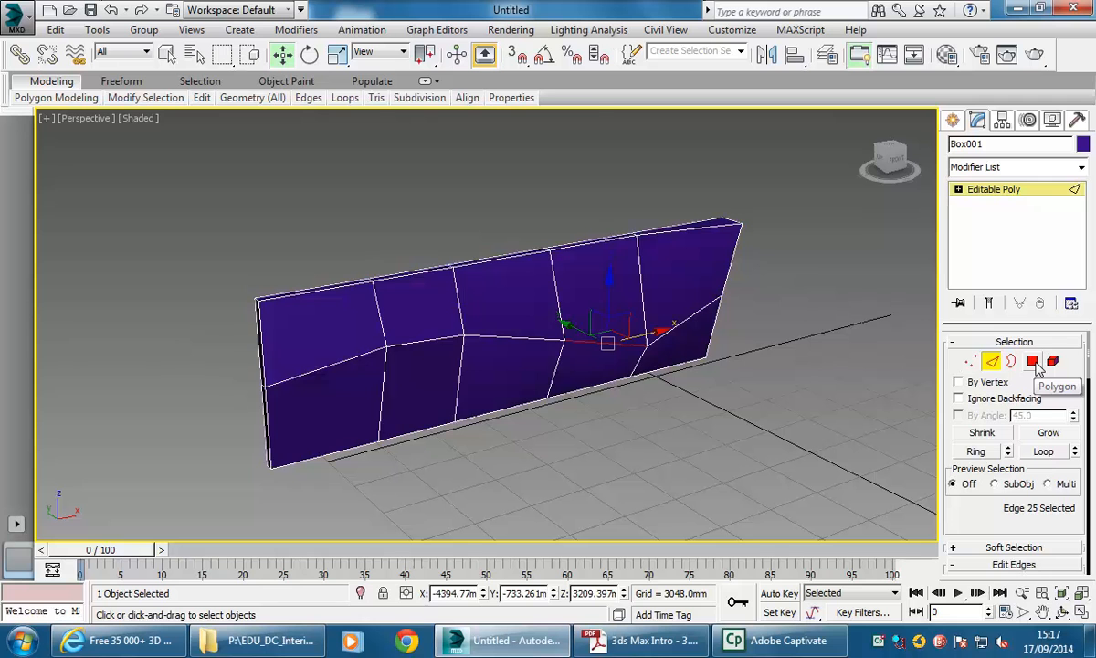
{"action": "left_click", "coordinate": [1034, 363]}
{"action": "left_click", "coordinate": [482, 350]}
{"action": "middle_click_drag", "start_coordinate": [537, 431], "coordinate": [546, 406]}
{"action": "left_click", "coordinate": [541, 400]}
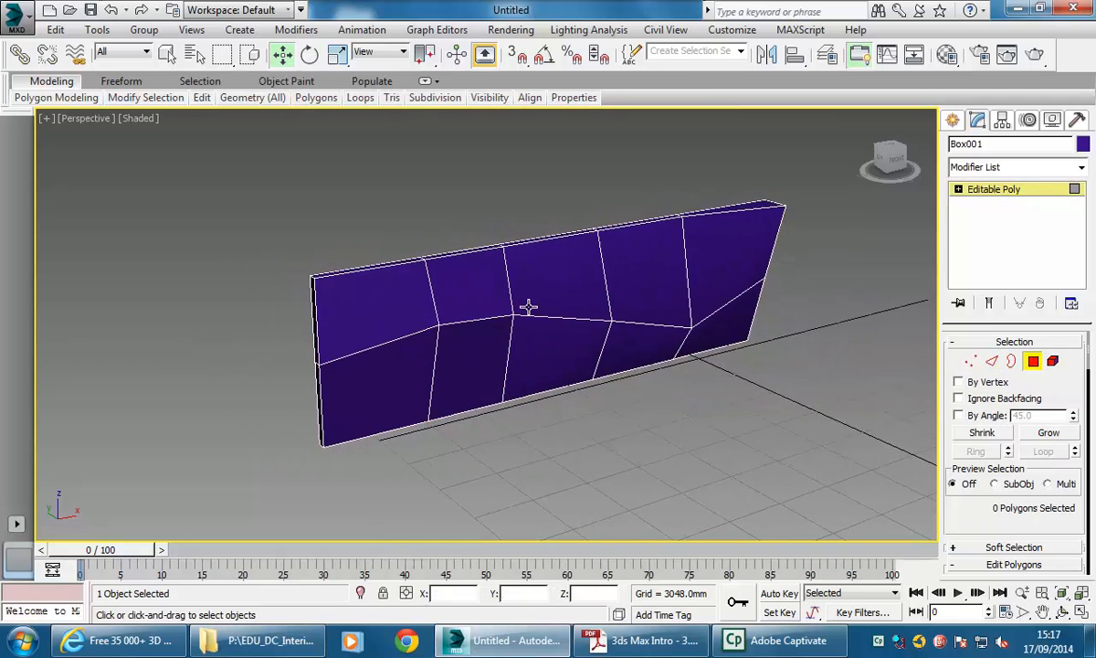
{"action": "middle_click_drag", "start_coordinate": [526, 308], "coordinate": [492, 345]}
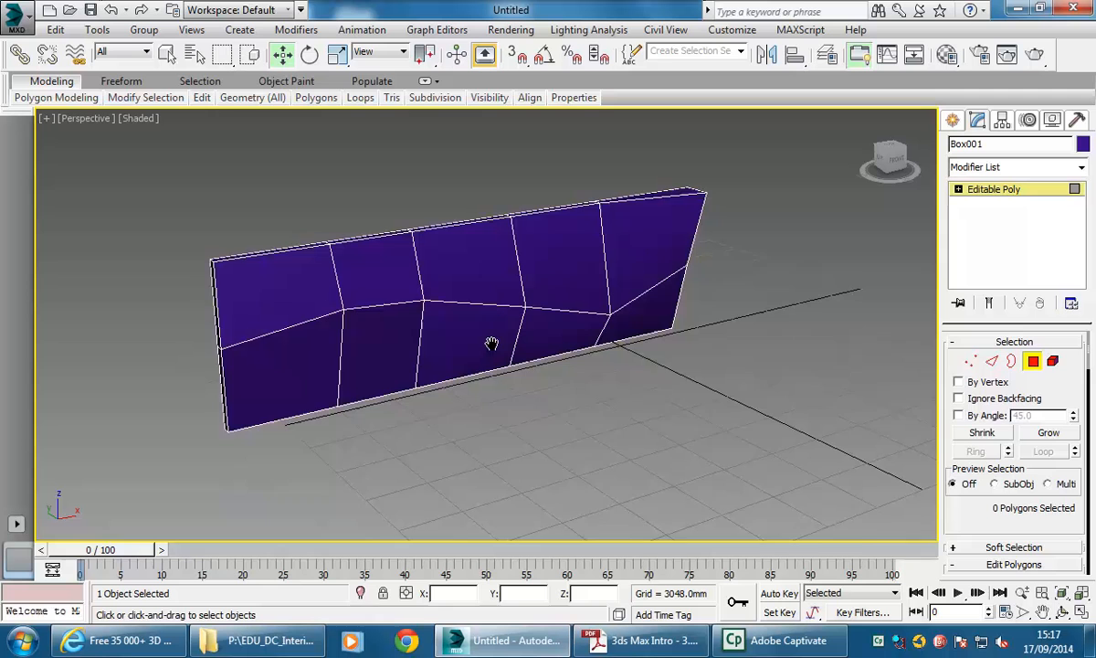
{"action": "left_click", "coordinate": [1033, 362]}
{"action": "middle_click_drag", "start_coordinate": [496, 387], "coordinate": [526, 398]}
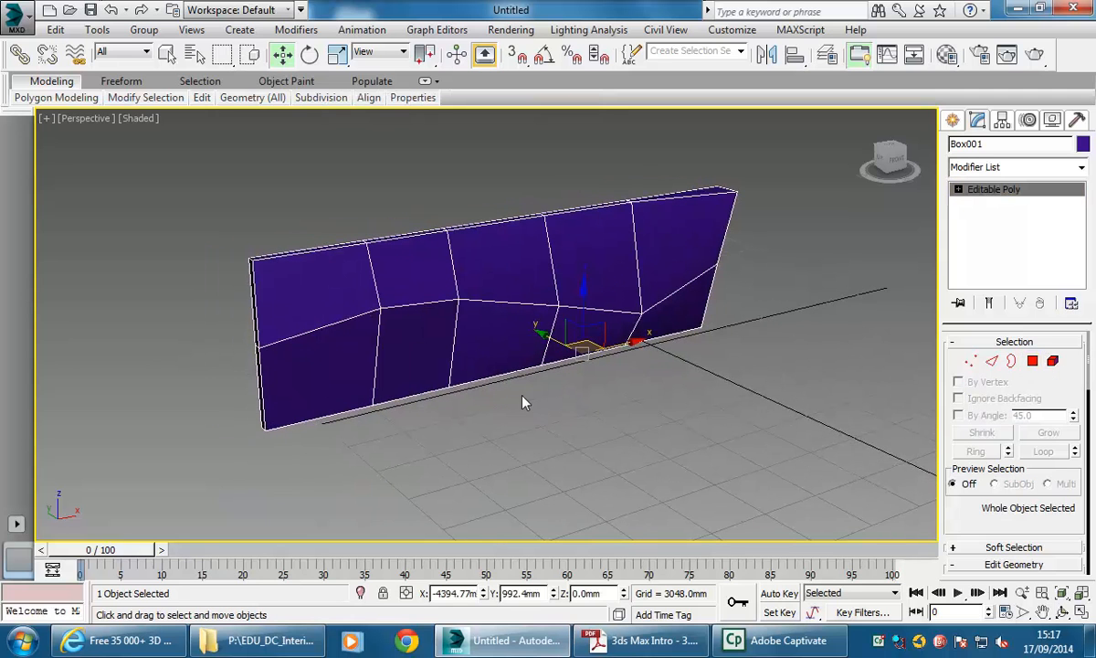
{"action": "left_click", "coordinate": [1032, 362]}
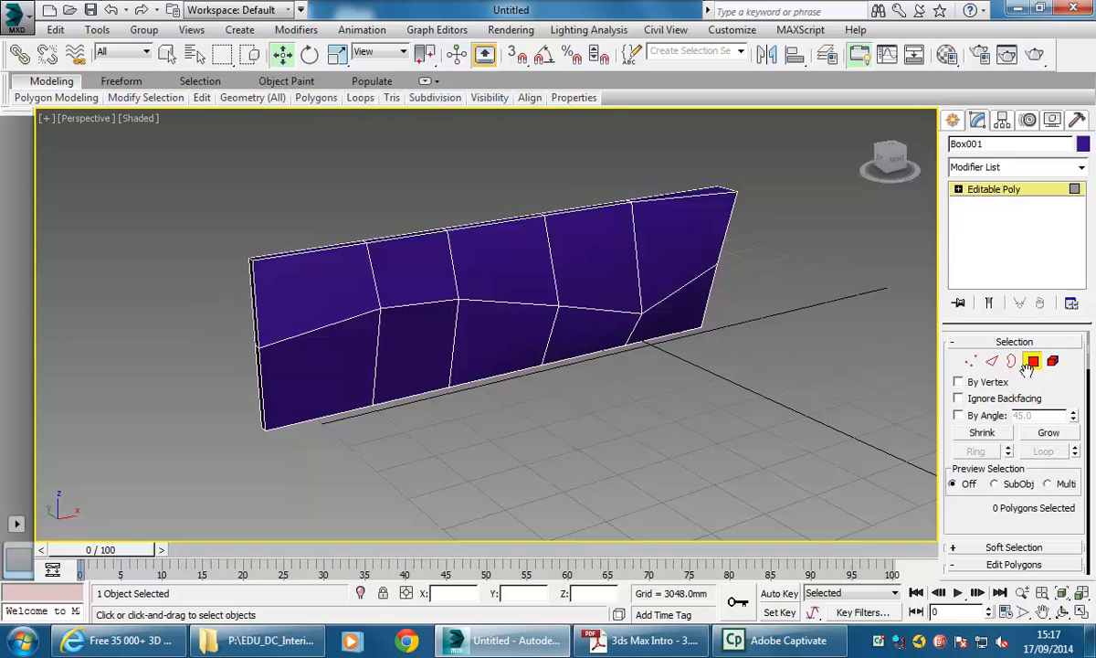
Step: Expand the Editable Poly's sub-object list and switch from Polygon to Vertex and on to Edge level
{"action": "left_click", "coordinate": [959, 190]}
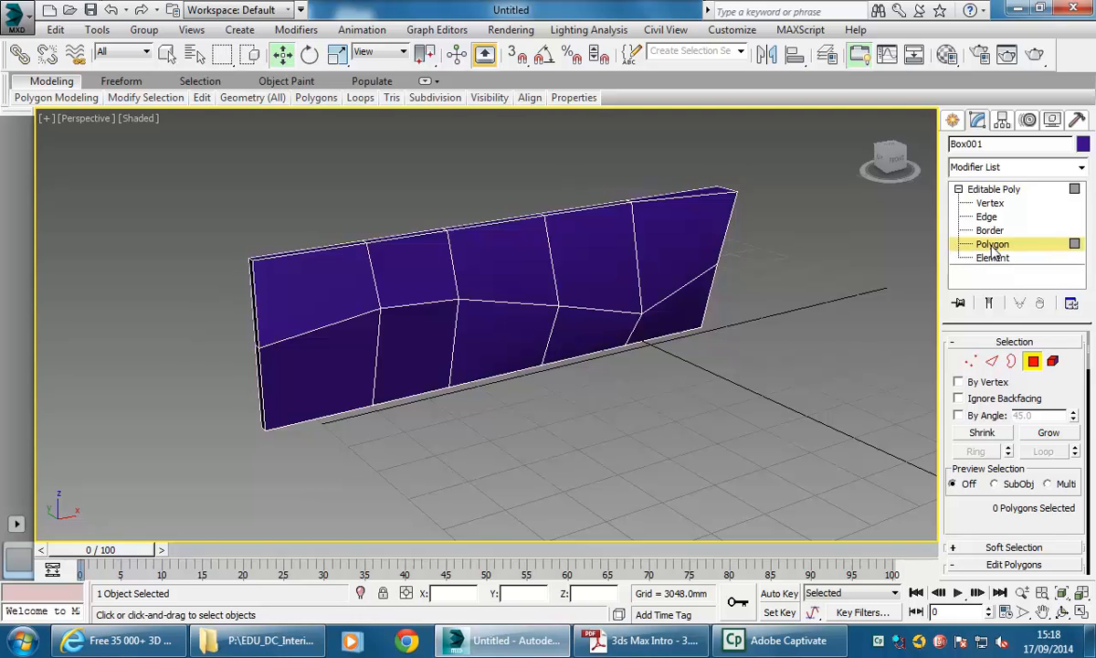
{"action": "left_click", "coordinate": [968, 362]}
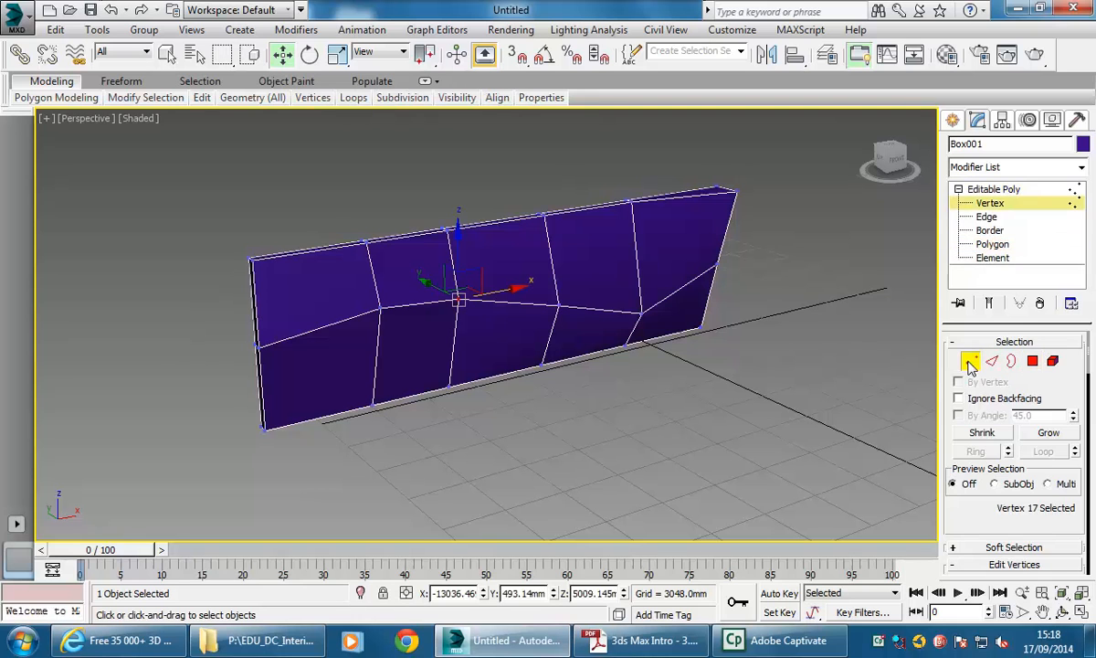
{"action": "left_click", "coordinate": [989, 217]}
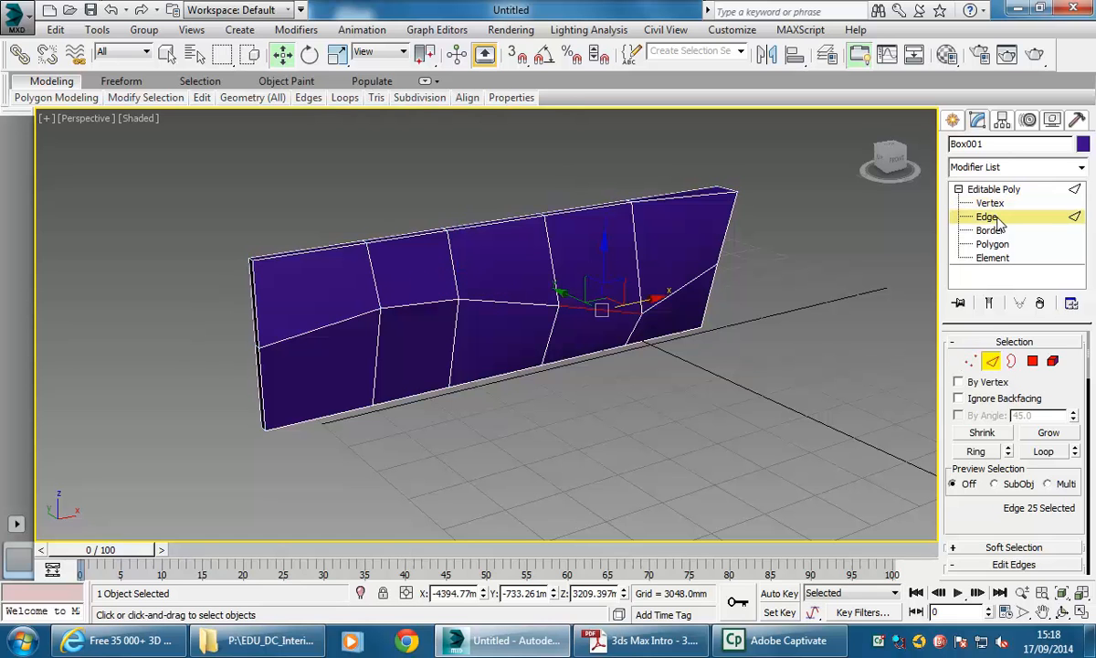
Step: Switch the Editable Poly to Vertex level, clear the vertex selection and return to whole-object level
{"action": "left_click", "coordinate": [972, 362]}
{"action": "scroll", "coordinate": [603, 345], "scroll_direction": "down", "scroll_amount": 5}
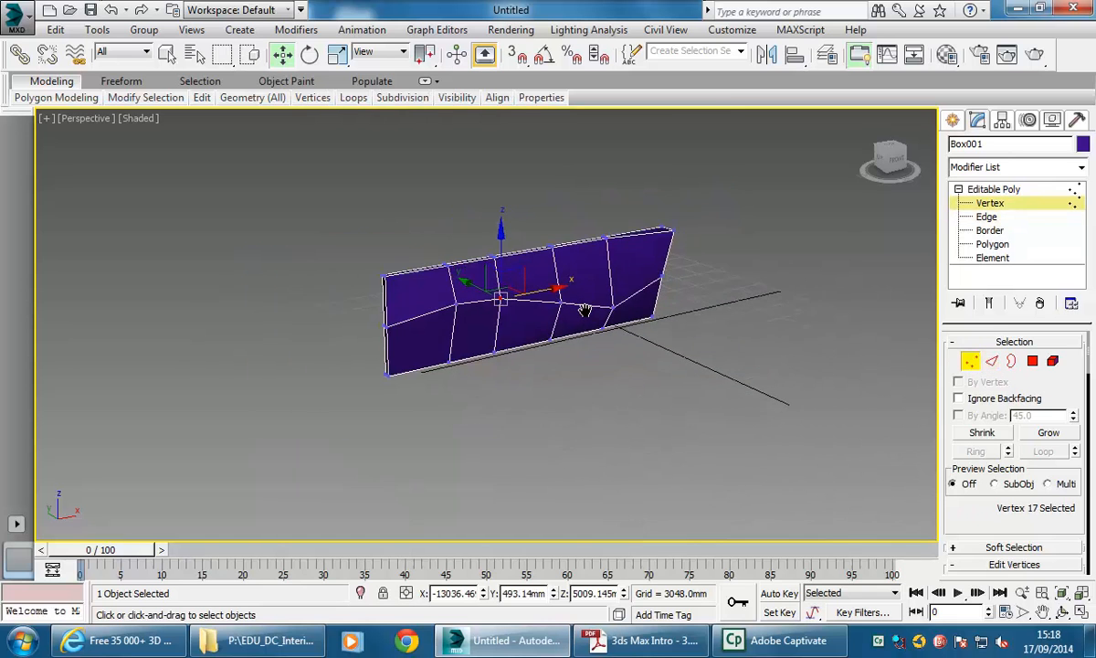
{"action": "left_click", "coordinate": [624, 382]}
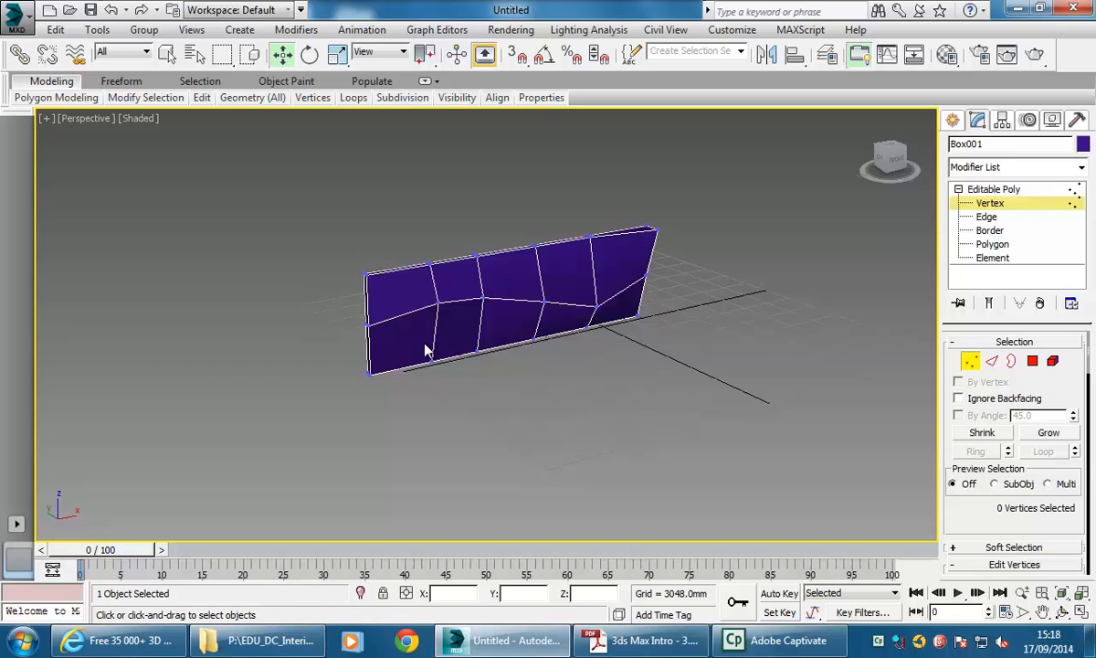
{"action": "left_click", "coordinate": [968, 363]}
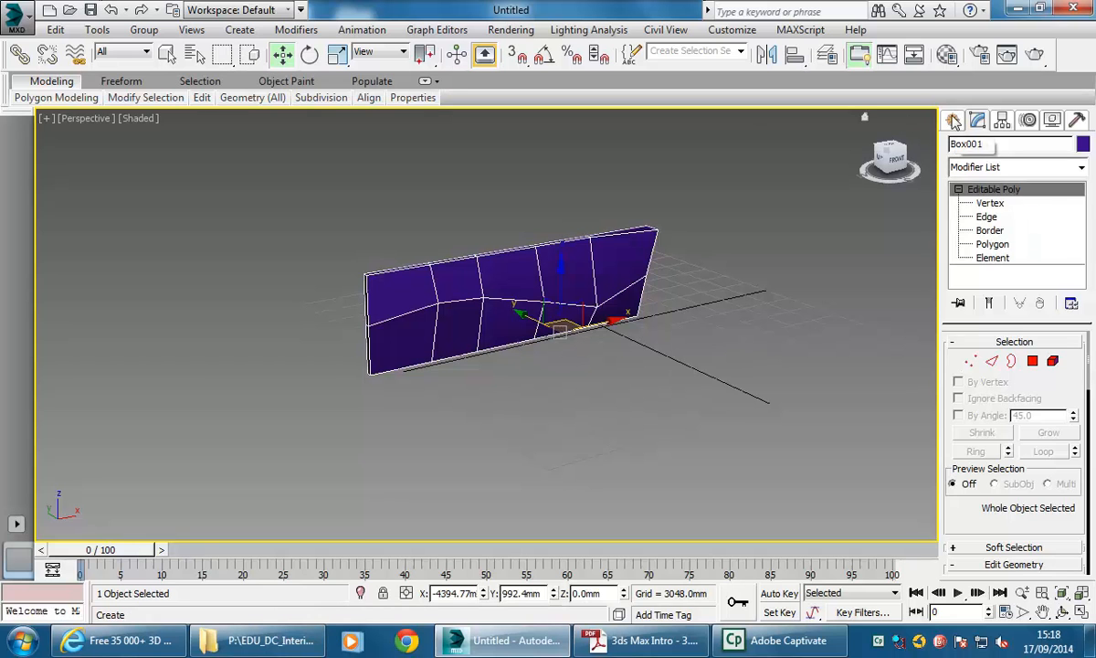
Step: Create a separate upright box beyond the wall's slanted end, about 6489 mm long, 2434 mm wide and 9459 mm high
{"action": "left_click", "coordinate": [953, 120]}
{"action": "left_click", "coordinate": [980, 230]}
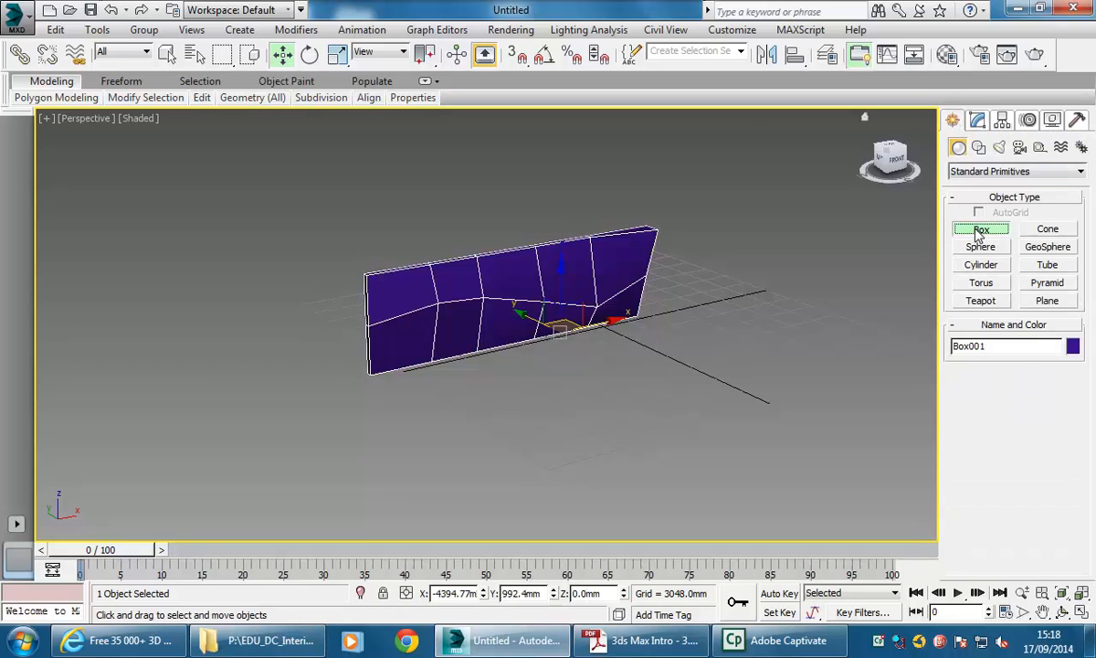
{"action": "scroll", "coordinate": [594, 335], "scroll_direction": "up", "scroll_amount": 5}
{"action": "middle_click_drag", "start_coordinate": [548, 332], "coordinate": [514, 360]}
{"action": "scroll", "coordinate": [572, 377], "scroll_direction": "down", "scroll_amount": 3}
{"action": "left_click_drag", "start_coordinate": [633, 357], "coordinate": [698, 375]}
{"action": "left_click", "coordinate": [704, 268]}
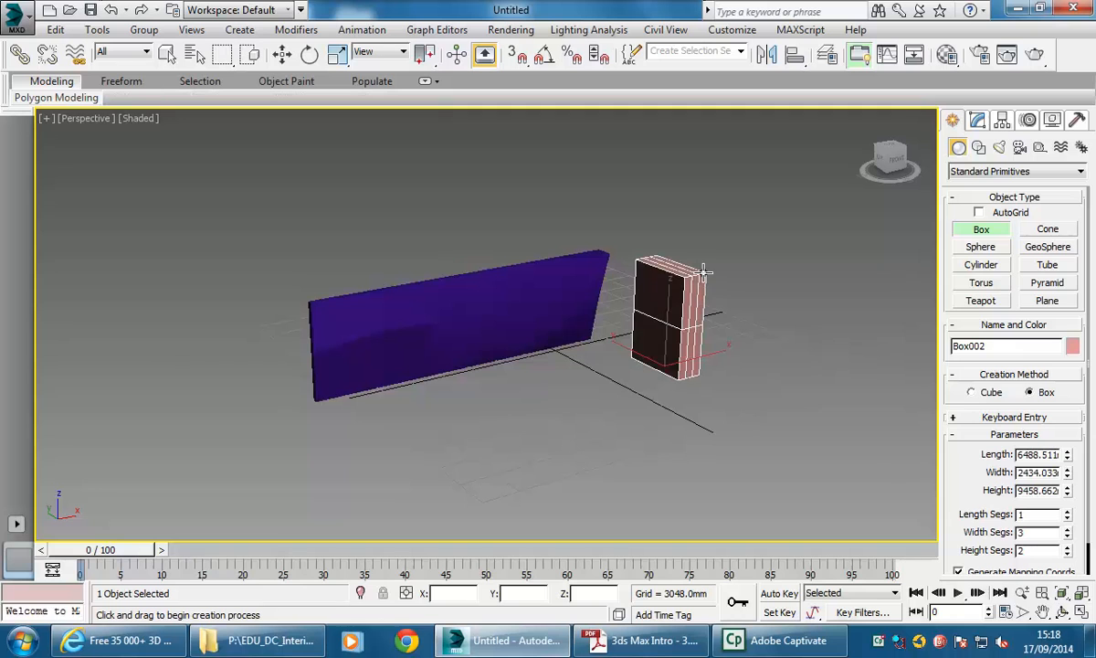
Step: Set the new box to 1 width segment and 3 height segments, and end box creation with nothing selected
{"action": "left_click", "coordinate": [1067, 530]}
{"action": "left_click", "coordinate": [1068, 530]}
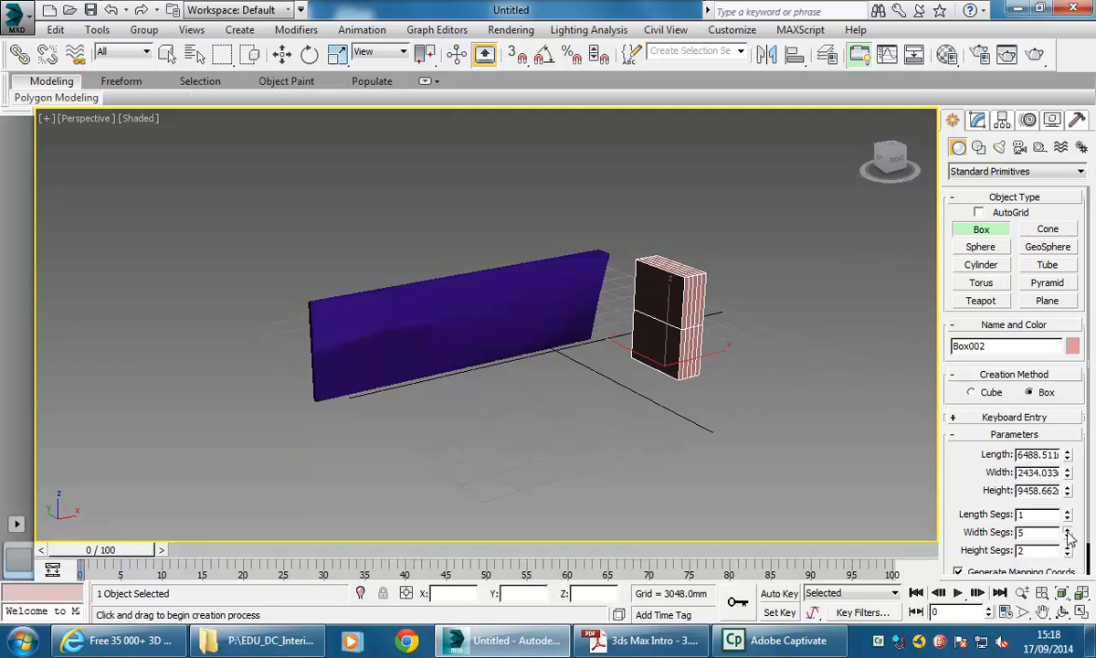
{"action": "left_click", "coordinate": [1067, 536]}
{"action": "left_click", "coordinate": [1067, 536]}
{"action": "left_click", "coordinate": [1067, 537]}
{"action": "left_click", "coordinate": [1067, 536]}
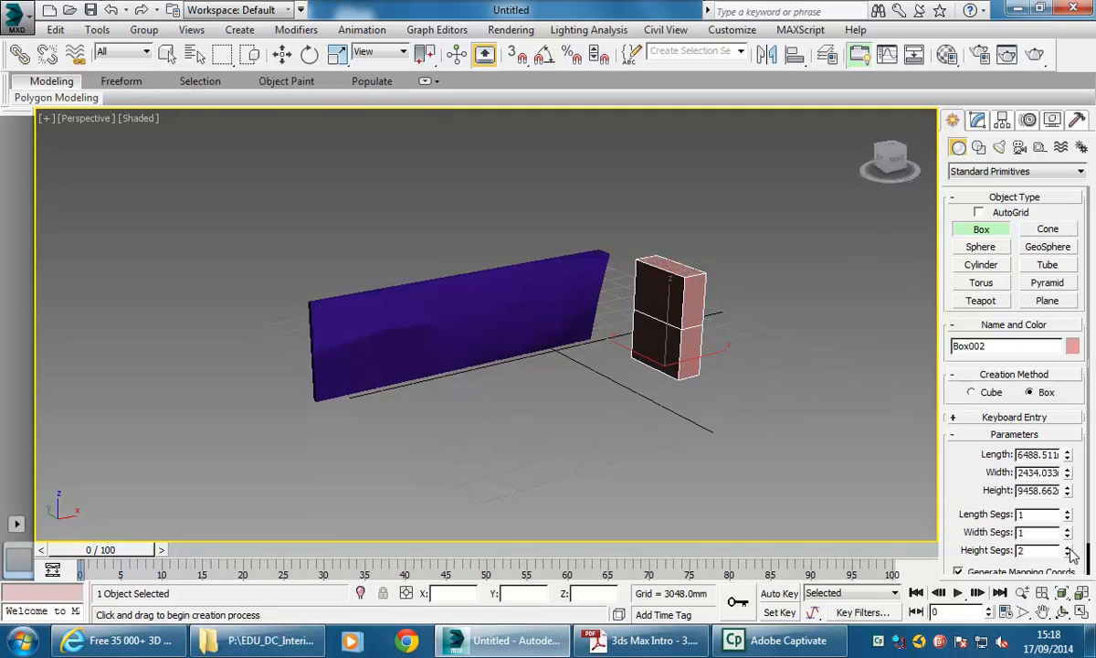
{"action": "left_click", "coordinate": [1070, 548]}
{"action": "middle_click_drag", "start_coordinate": [683, 351], "coordinate": [699, 365]}
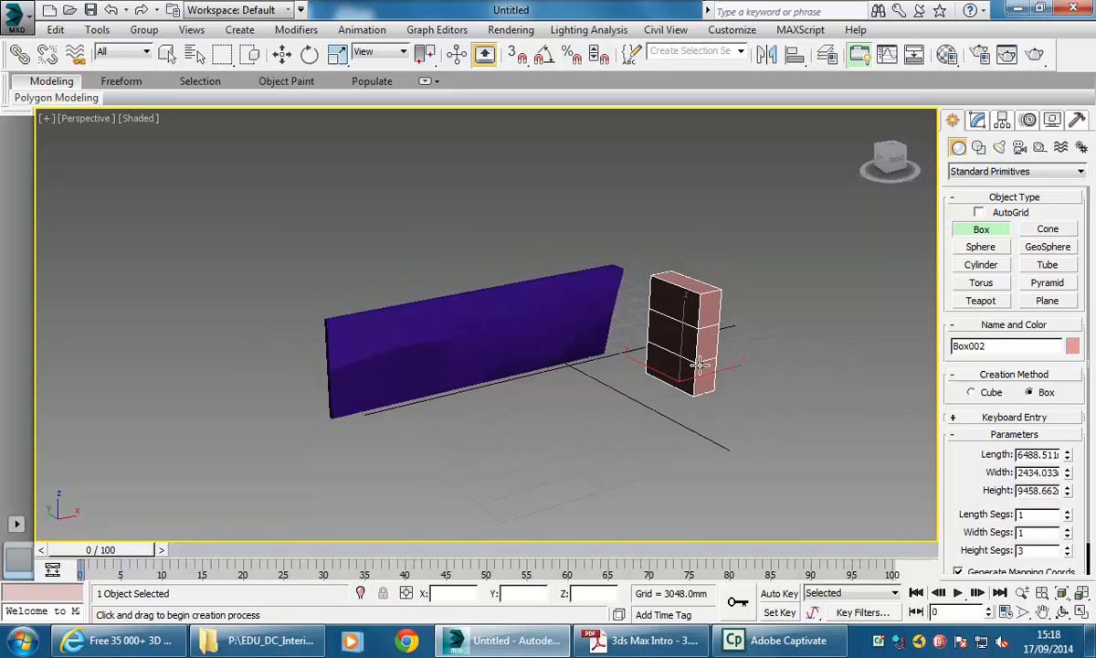
{"action": "scroll", "coordinate": [701, 363], "scroll_direction": "up", "scroll_amount": 3}
{"action": "right_click", "coordinate": [548, 384]}
{"action": "middle_click_drag", "start_coordinate": [552, 386], "coordinate": [647, 354]}
{"action": "left_click", "coordinate": [650, 374]}
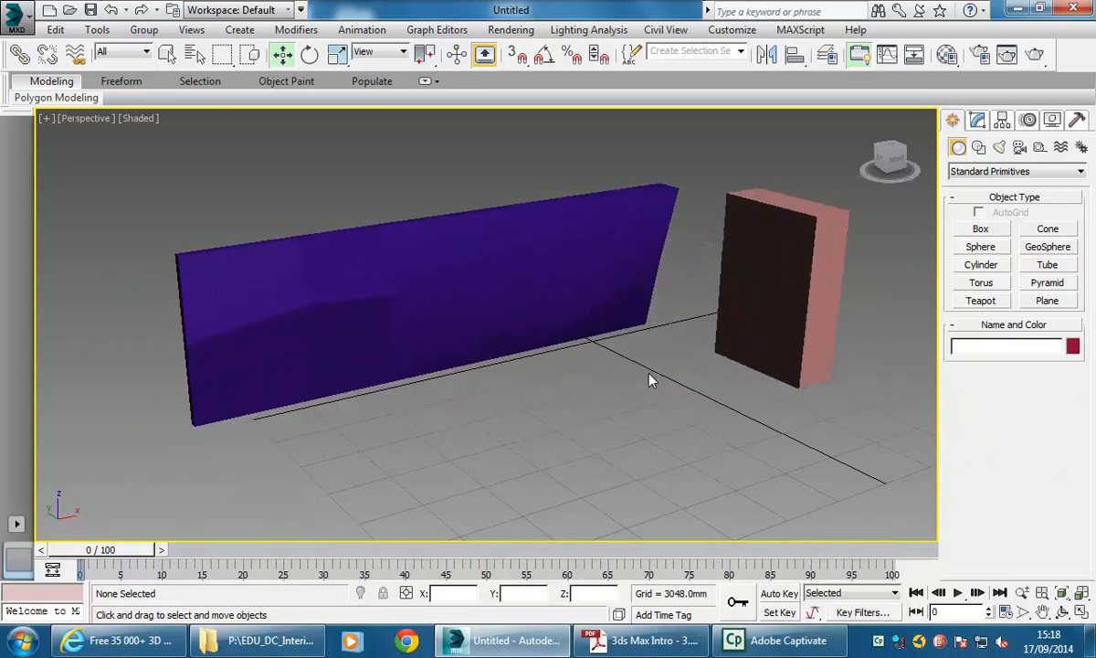
Step: Select the upright box to inspect its segment lines, and clear the selection
{"action": "middle_click_drag", "start_coordinate": [775, 361], "coordinate": [705, 360]}
{"action": "left_click", "coordinate": [704, 343]}
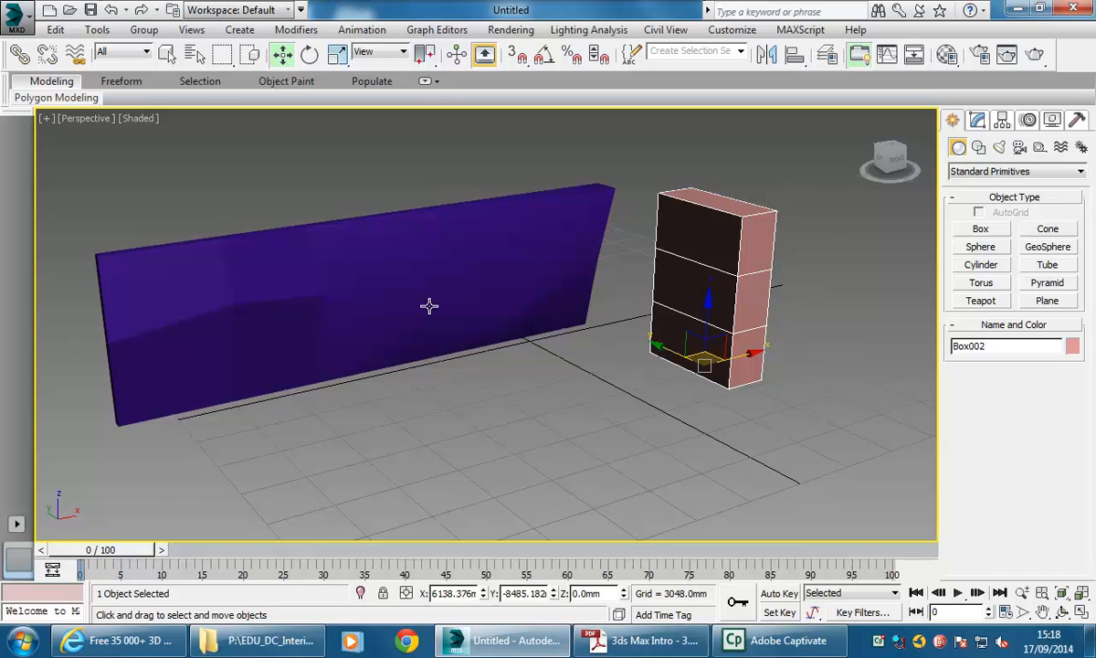
{"action": "left_click", "coordinate": [497, 392]}
{"action": "middle_click_drag", "start_coordinate": [497, 392], "coordinate": [528, 363]}
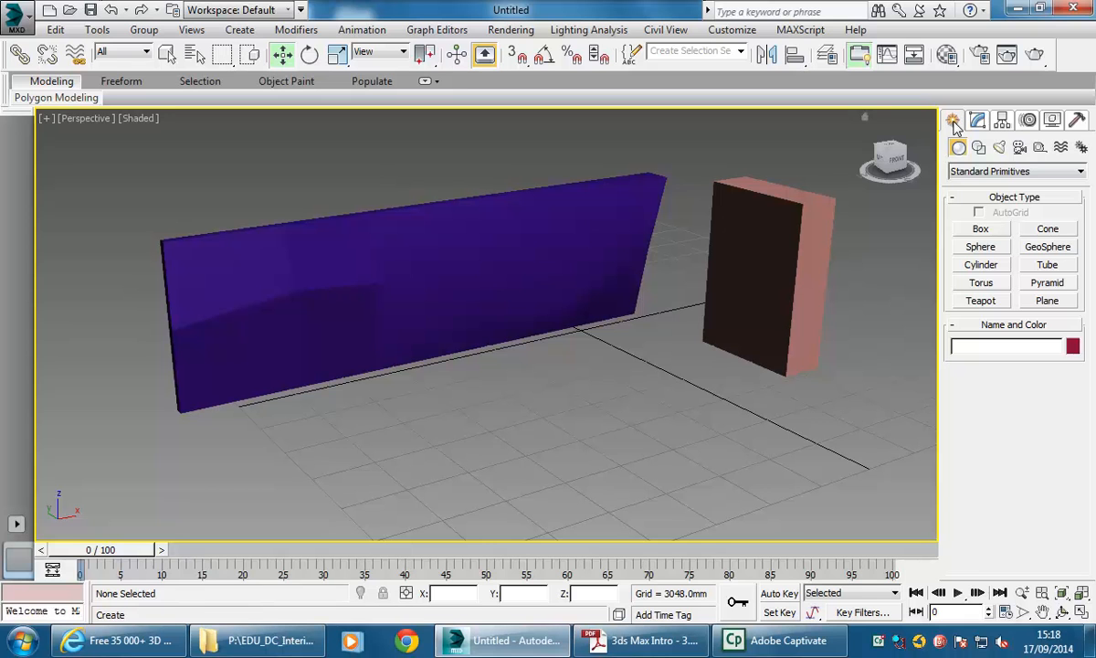
Step: Create a floor plane in front of the wall and under the box, about 18076 mm long and 33102 mm wide
{"action": "left_click", "coordinate": [974, 230]}
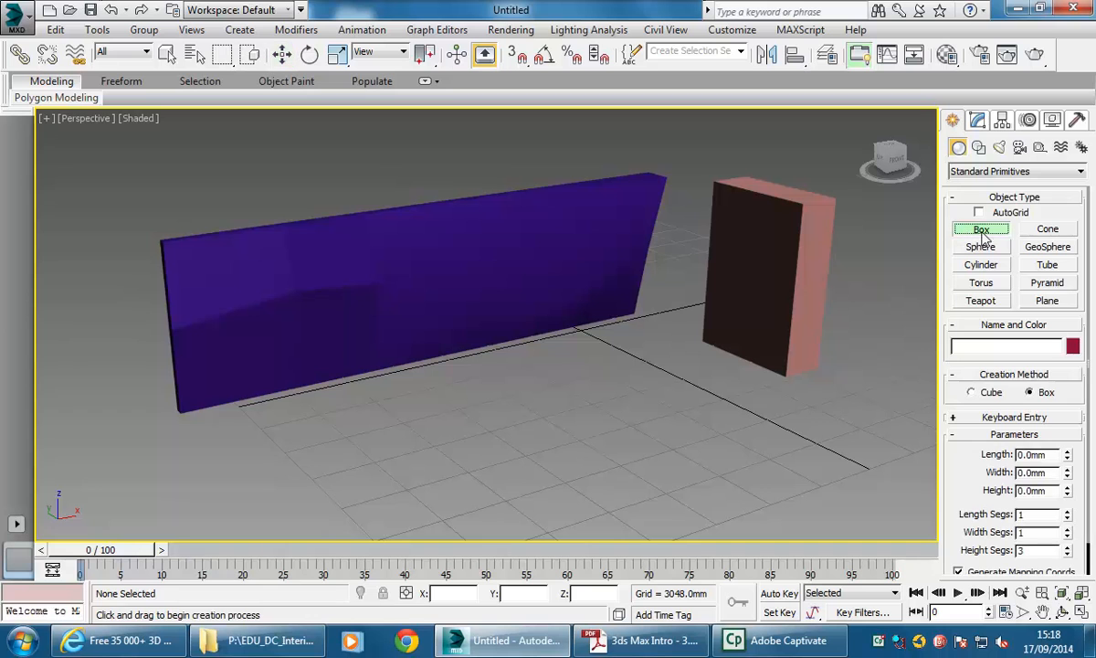
{"action": "left_click", "coordinate": [1048, 302]}
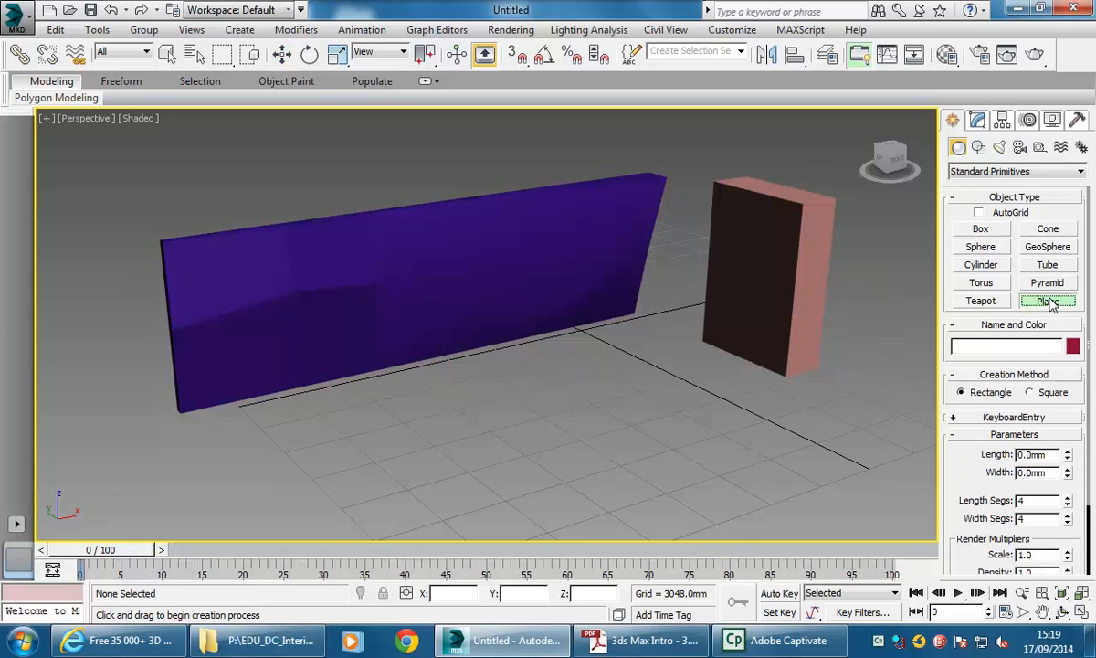
{"action": "middle_click_drag", "start_coordinate": [202, 424], "coordinate": [232, 386]}
{"action": "left_click_drag", "start_coordinate": [209, 372], "coordinate": [955, 356]}
{"action": "middle_click_drag", "start_coordinate": [730, 349], "coordinate": [671, 345]}
{"action": "key", "text": "w"}
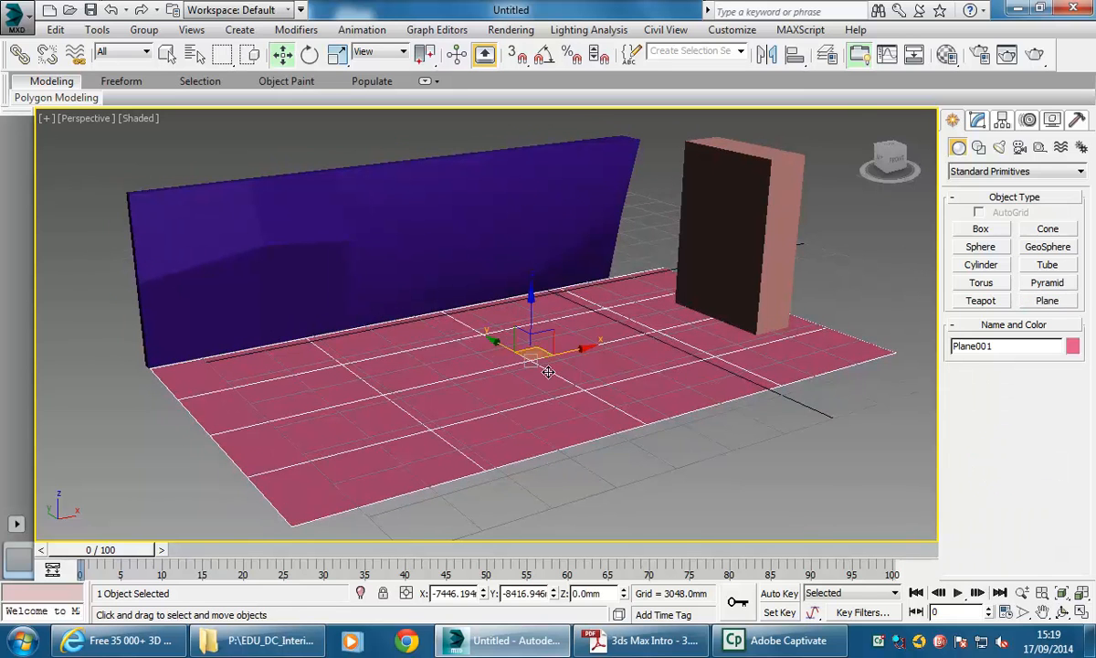
Step: Enlarge the floor plane to about 19703 by 34757 mm and reduce its length and width segments to 1 each
{"action": "left_click", "coordinate": [978, 121]}
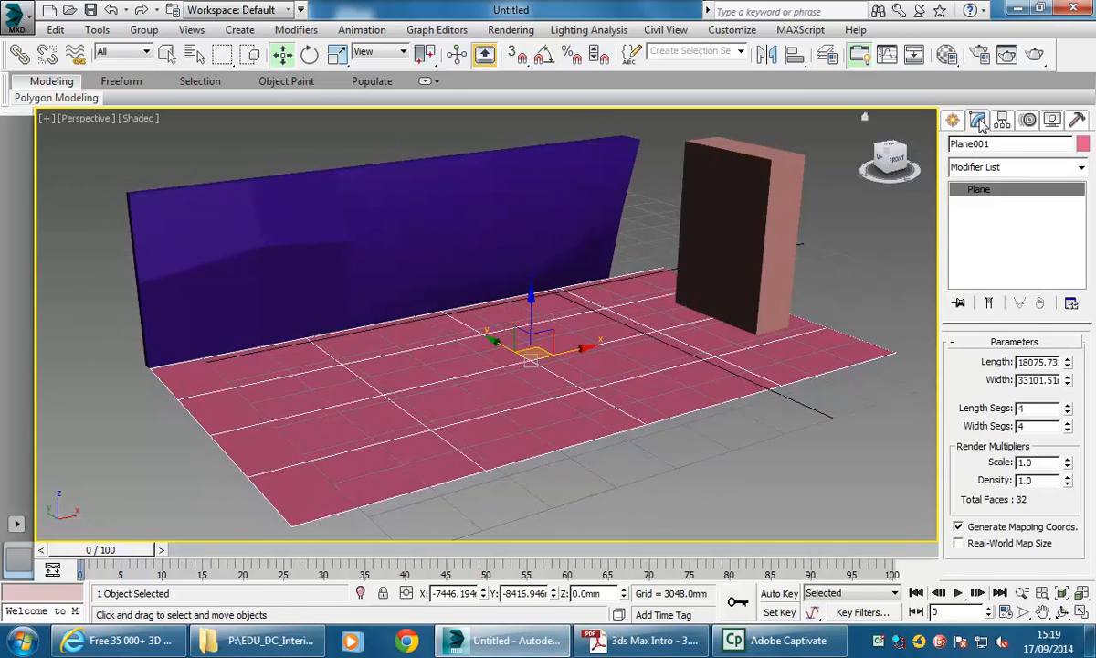
{"action": "left_click_drag", "start_coordinate": [1069, 363], "coordinate": [1070, 435]}
{"action": "middle_click_drag", "start_coordinate": [562, 351], "coordinate": [544, 350]}
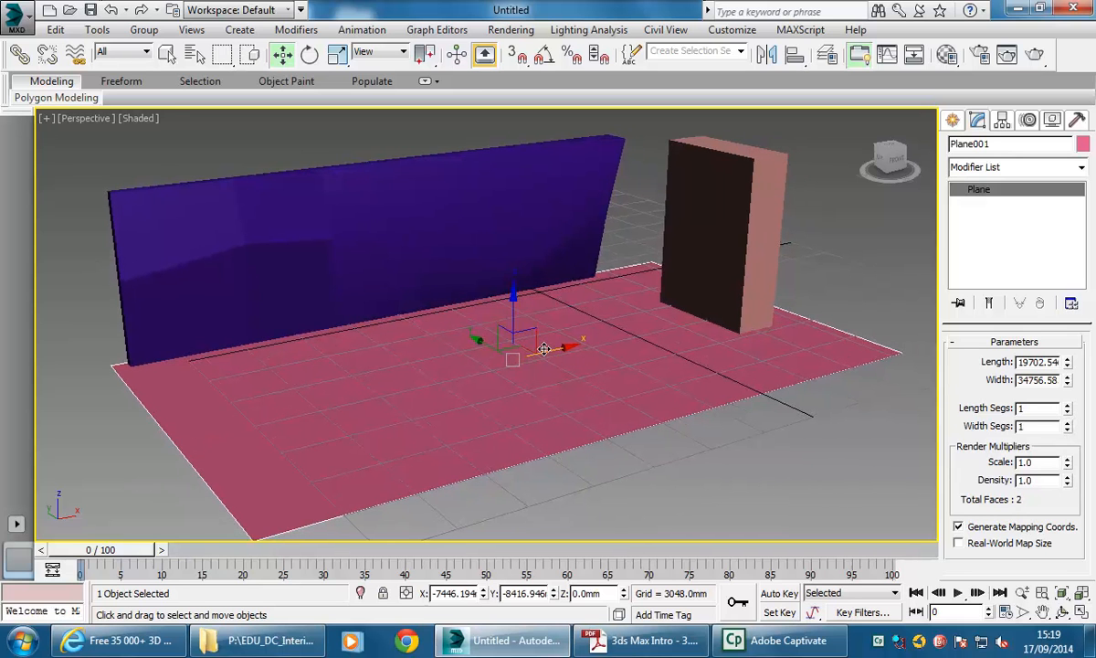
{"action": "scroll", "coordinate": [543, 350], "scroll_direction": "down", "scroll_amount": 3}
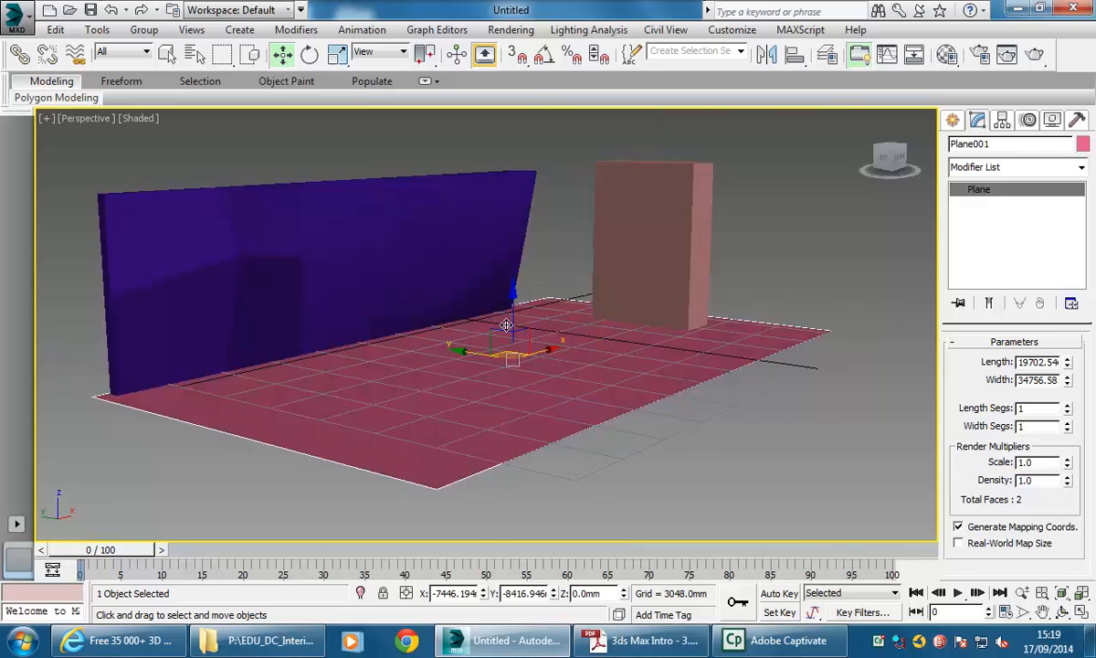
{"action": "scroll", "coordinate": [529, 340], "scroll_direction": "down", "scroll_amount": 3}
{"action": "scroll", "coordinate": [530, 340], "scroll_direction": "up", "scroll_amount": 3}
Step: Clone the wall once as a Copy along Y to the opposite edge of the floor plane, at about Y -17580 mm
{"action": "left_click", "coordinate": [413, 283]}
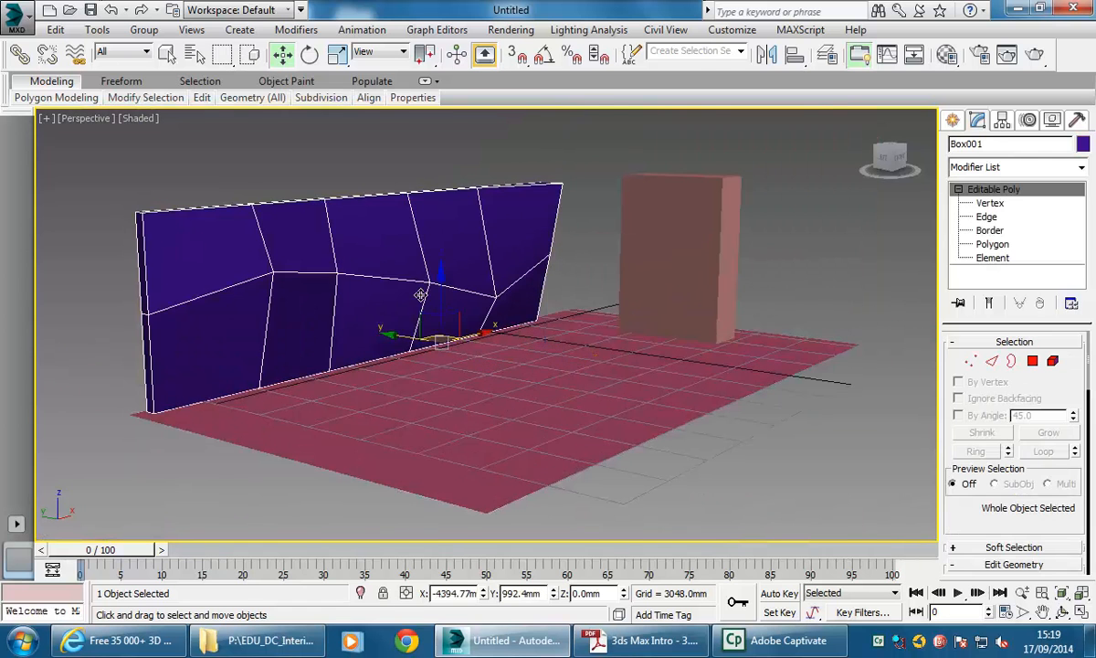
{"action": "scroll", "coordinate": [379, 288], "scroll_direction": "up", "scroll_amount": 1}
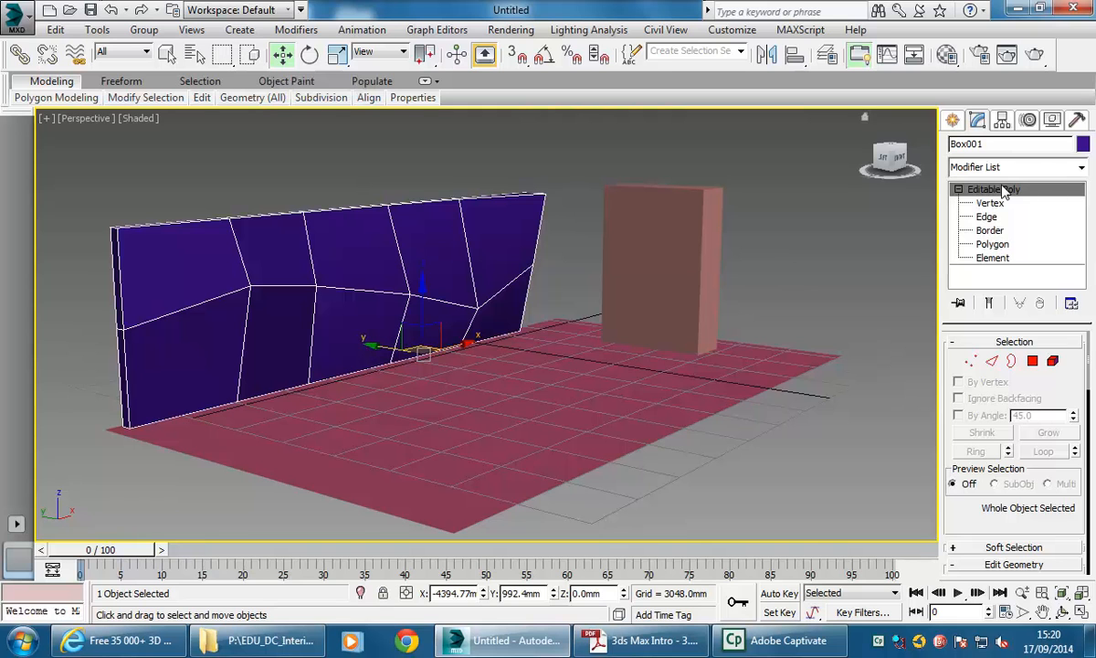
{"action": "mouse_move", "coordinate": [375, 344]}
{"action": "left_mouse_down"}
{"action": "mouse_move", "coordinate": [686, 445]}
{"action": "mouse_move", "coordinate": [662, 440]}
{"action": "left_mouse_up"}
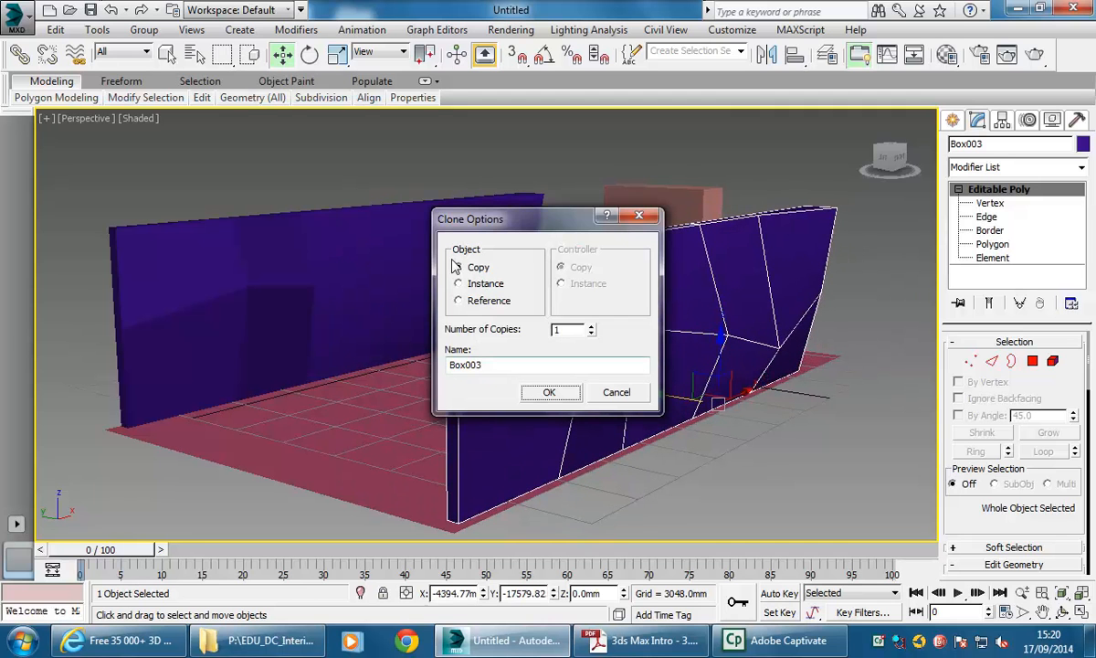
{"action": "left_click", "coordinate": [521, 391]}
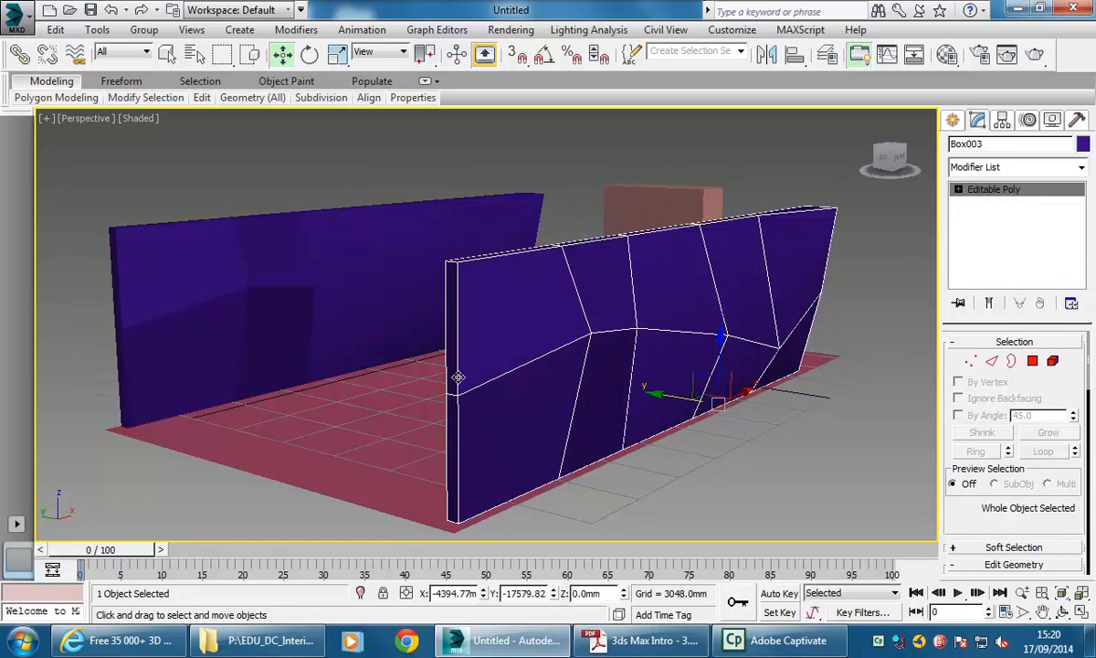
Step: Alternate between the Move and Rotate tools on the copied wall, leaving Rotate active
{"action": "left_click", "coordinate": [309, 54]}
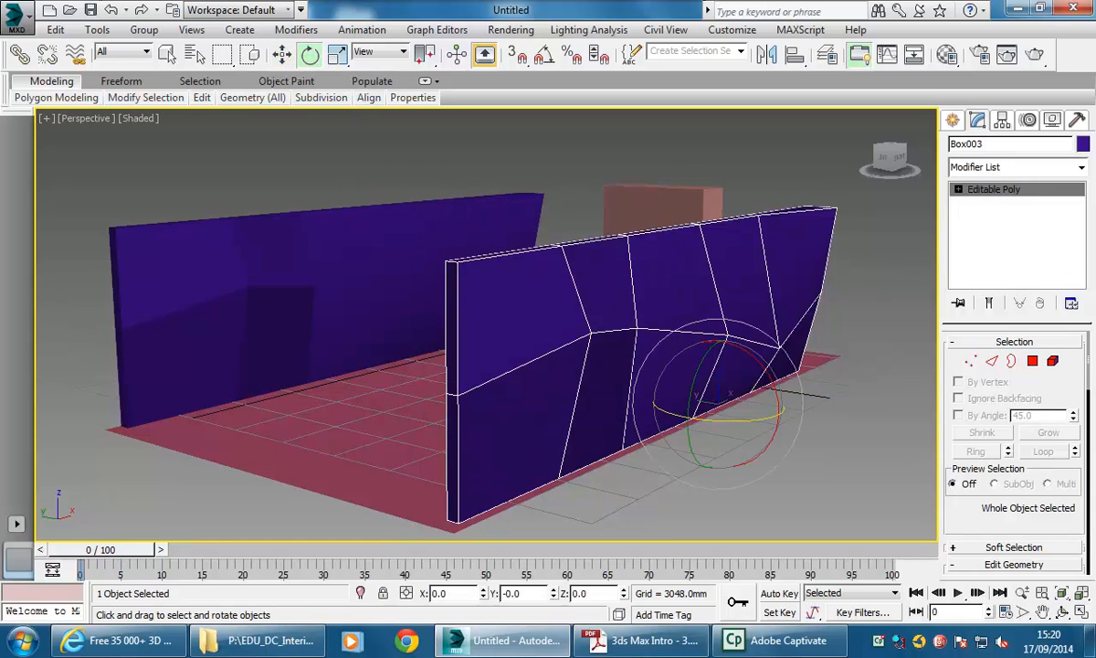
{"action": "left_click", "coordinate": [283, 56]}
{"action": "left_click", "coordinate": [311, 57]}
{"action": "left_click", "coordinate": [285, 56]}
{"action": "left_click", "coordinate": [310, 55]}
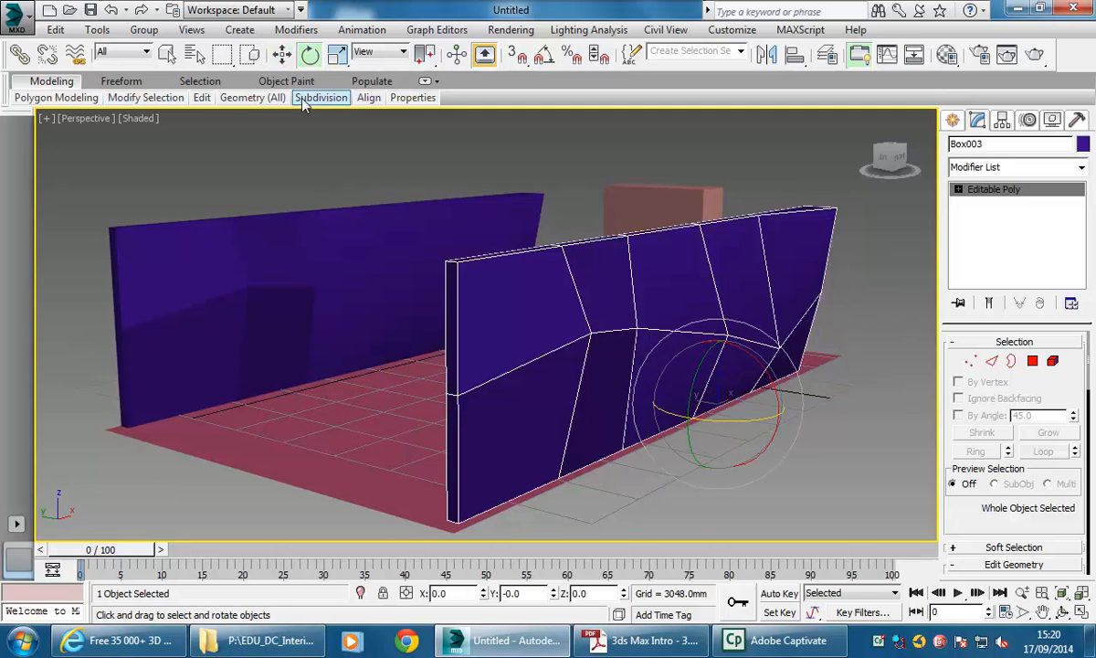
{"action": "left_click", "coordinate": [285, 55]}
{"action": "left_click", "coordinate": [311, 56]}
Step: Show all four viewports, turn on Angle Snap and rotate the copied wall 180° about Z in the Top view
{"action": "left_click", "coordinate": [1082, 612]}
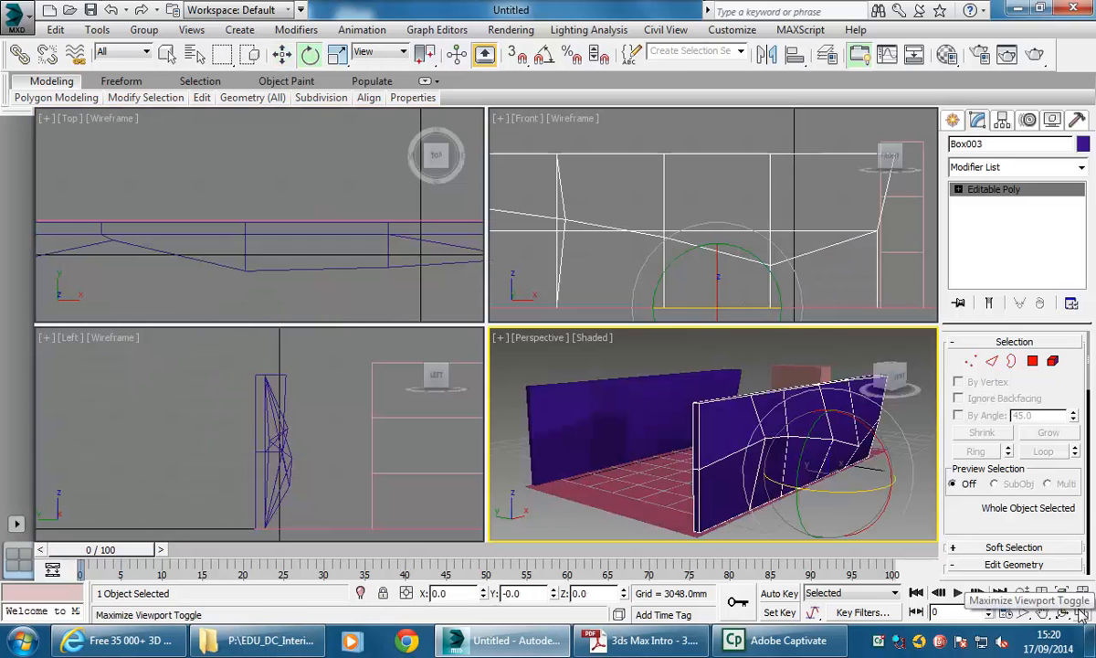
{"action": "scroll", "coordinate": [270, 257], "scroll_direction": "down", "scroll_amount": 6}
{"action": "middle_click_drag", "start_coordinate": [270, 252], "coordinate": [215, 130]}
{"action": "middle_click_drag", "start_coordinate": [196, 215], "coordinate": [202, 217]}
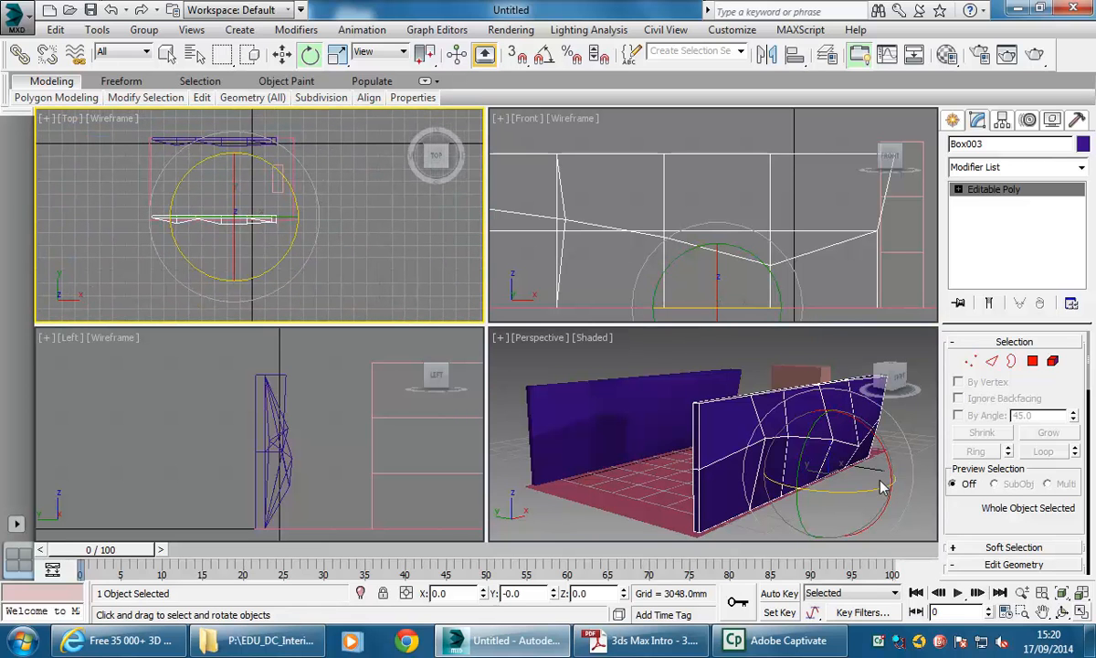
{"action": "right_click", "coordinate": [308, 215]}
{"action": "middle_click_drag", "start_coordinate": [236, 232], "coordinate": [239, 239]}
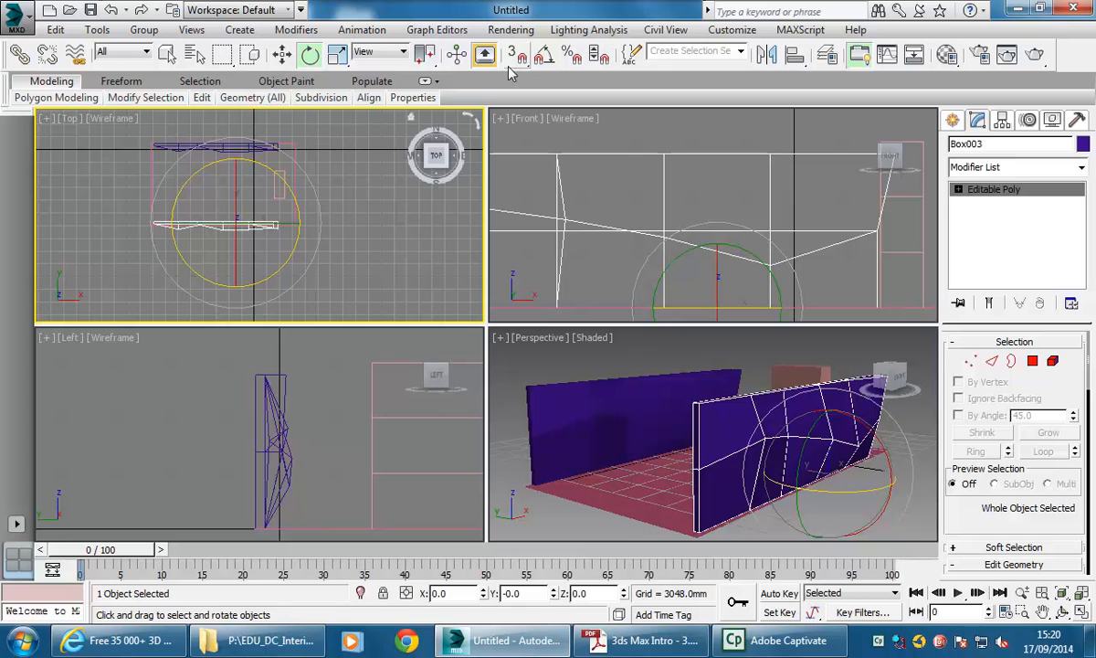
{"action": "left_click", "coordinate": [543, 59]}
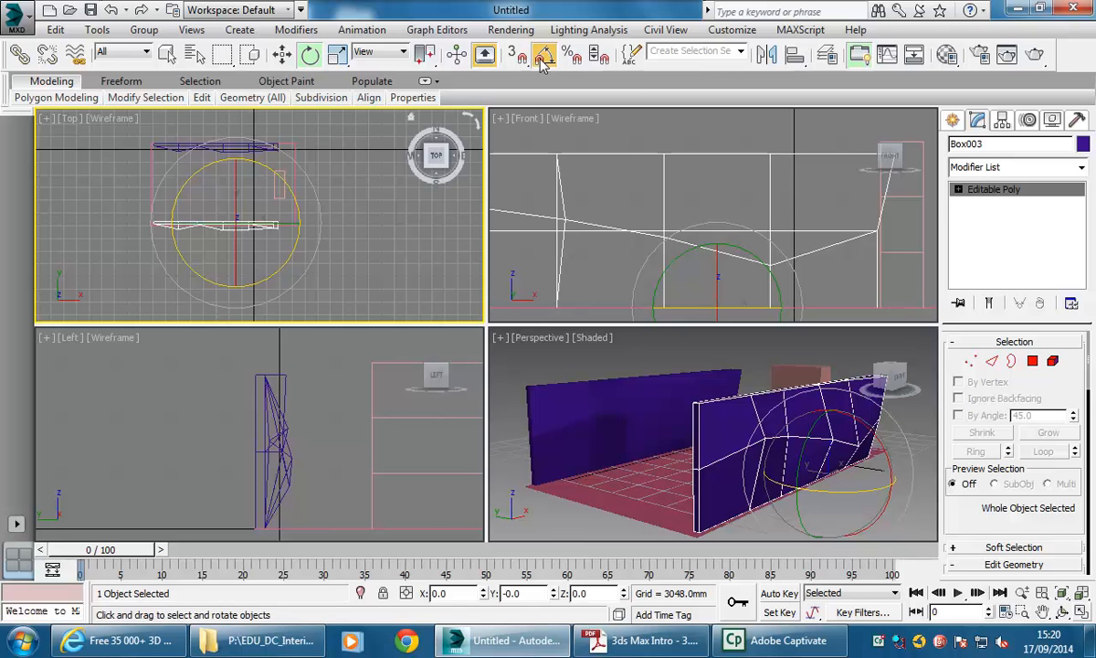
{"action": "left_click_drag", "start_coordinate": [315, 254], "coordinate": [413, 2]}
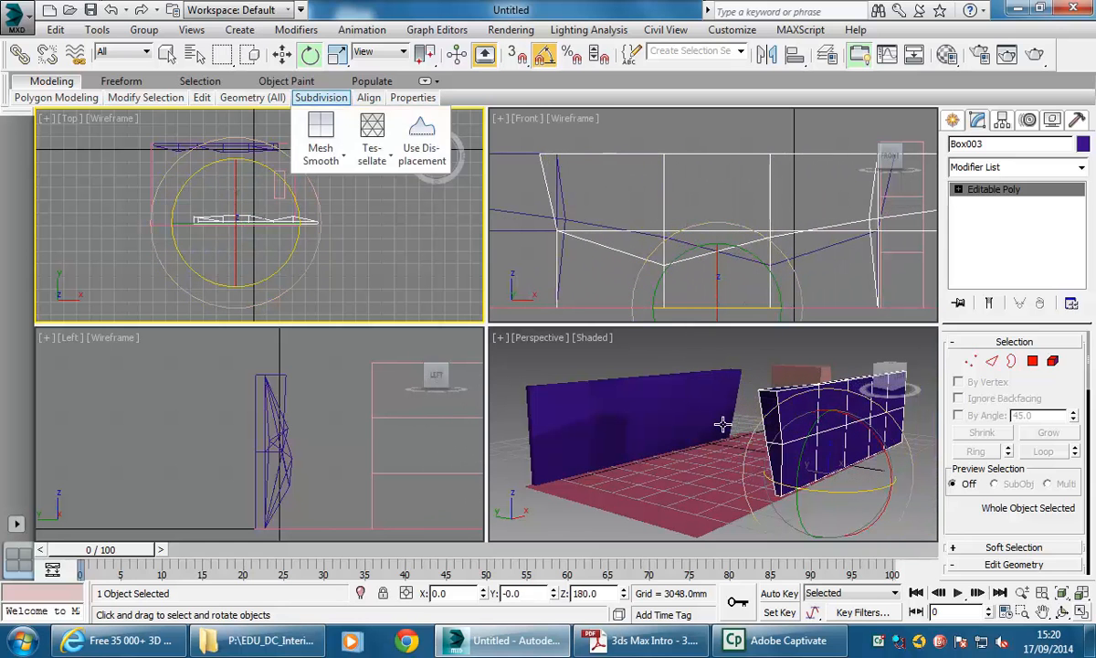
Step: Move the copied wall along X to about -11570 mm in the Top view, and clear the selection
{"action": "right_click", "coordinate": [239, 227]}
{"action": "left_click", "coordinate": [263, 247]}
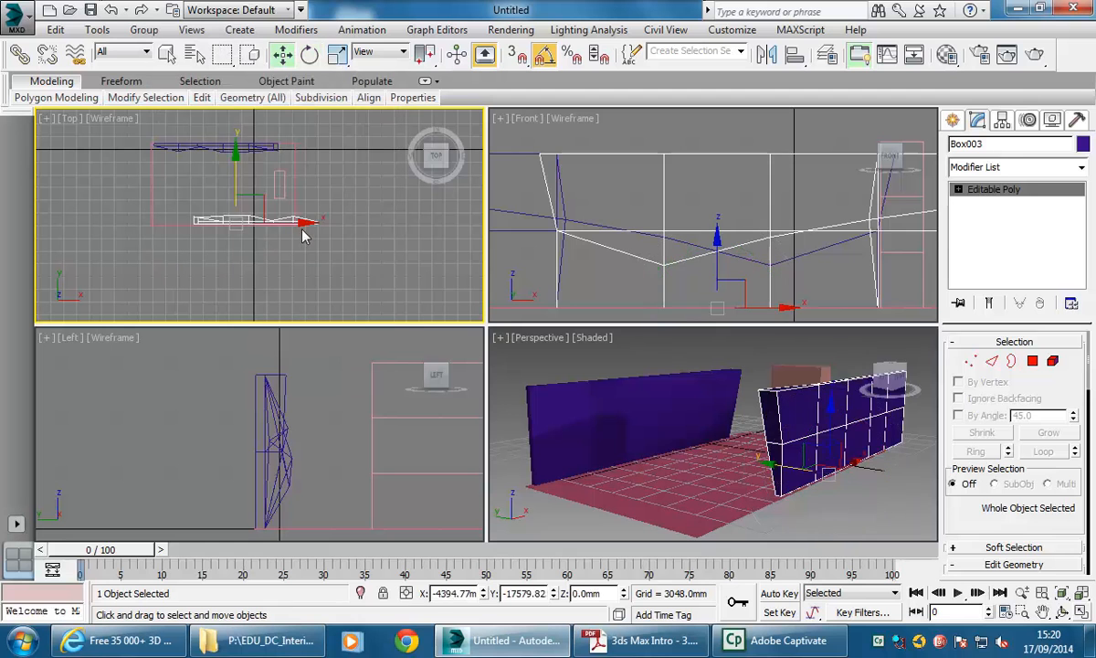
{"action": "left_click_drag", "start_coordinate": [279, 225], "coordinate": [260, 227]}
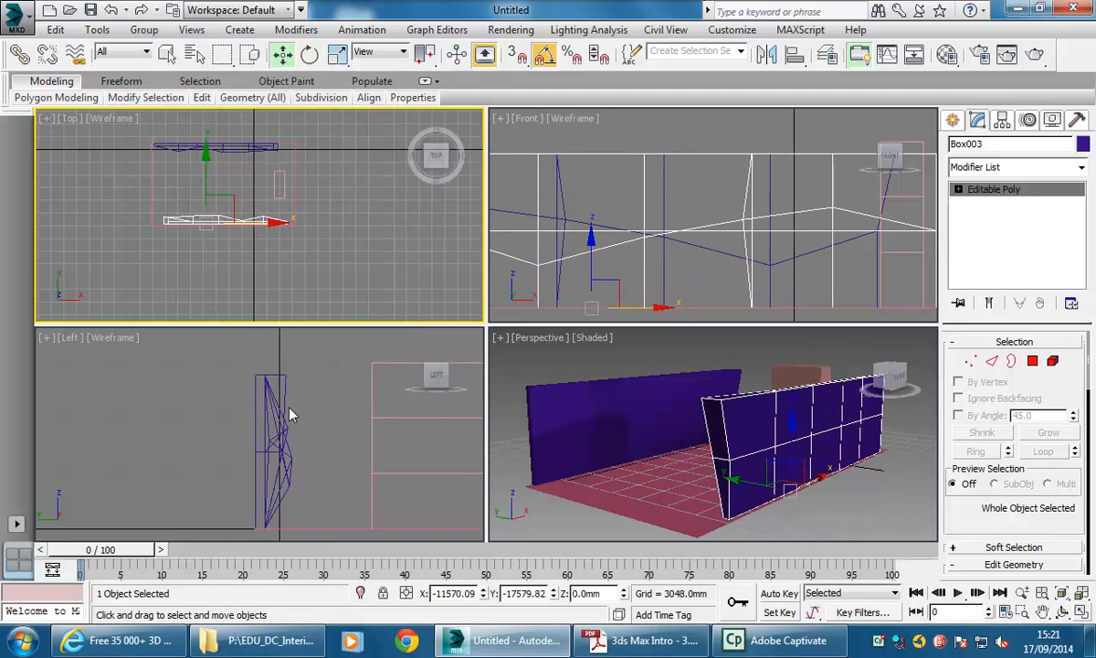
{"action": "right_click", "coordinate": [656, 454]}
{"action": "middle_click_drag", "start_coordinate": [656, 454], "coordinate": [688, 458], "text": "alt"}
{"action": "left_click", "coordinate": [208, 187]}
Step: Create a flat cylinder between the walls near the upright box in the Top view, about 1460 mm in radius and 363 mm high
{"action": "scroll", "coordinate": [207, 219], "scroll_direction": "up", "scroll_amount": 2}
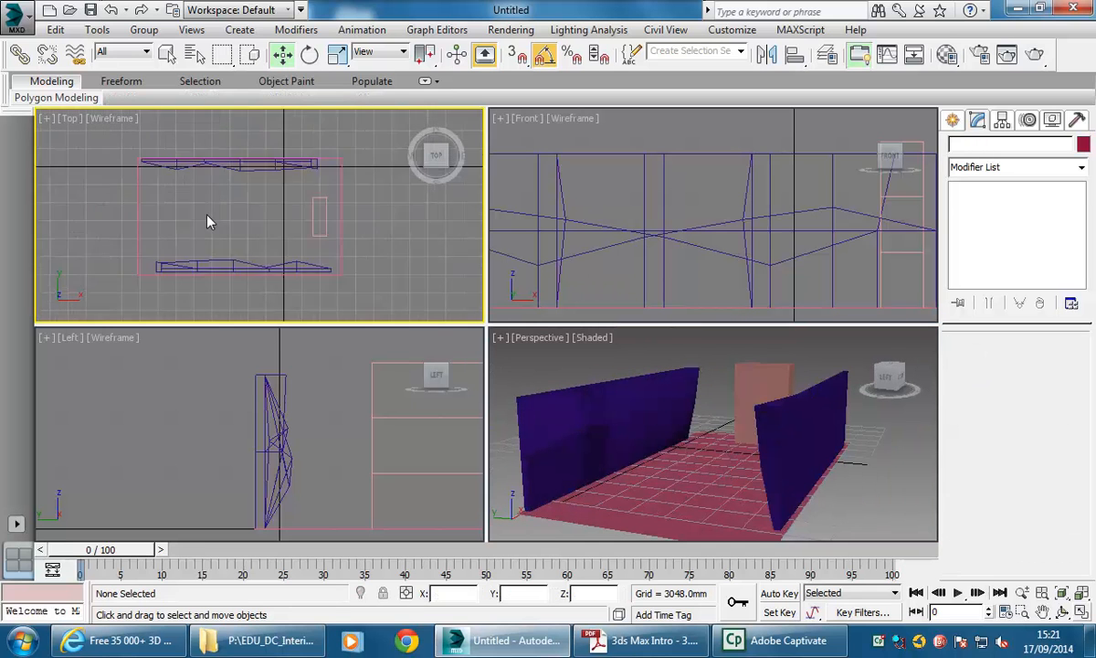
{"action": "scroll", "coordinate": [209, 222], "scroll_direction": "up", "scroll_amount": 2}
{"action": "left_click", "coordinate": [953, 121]}
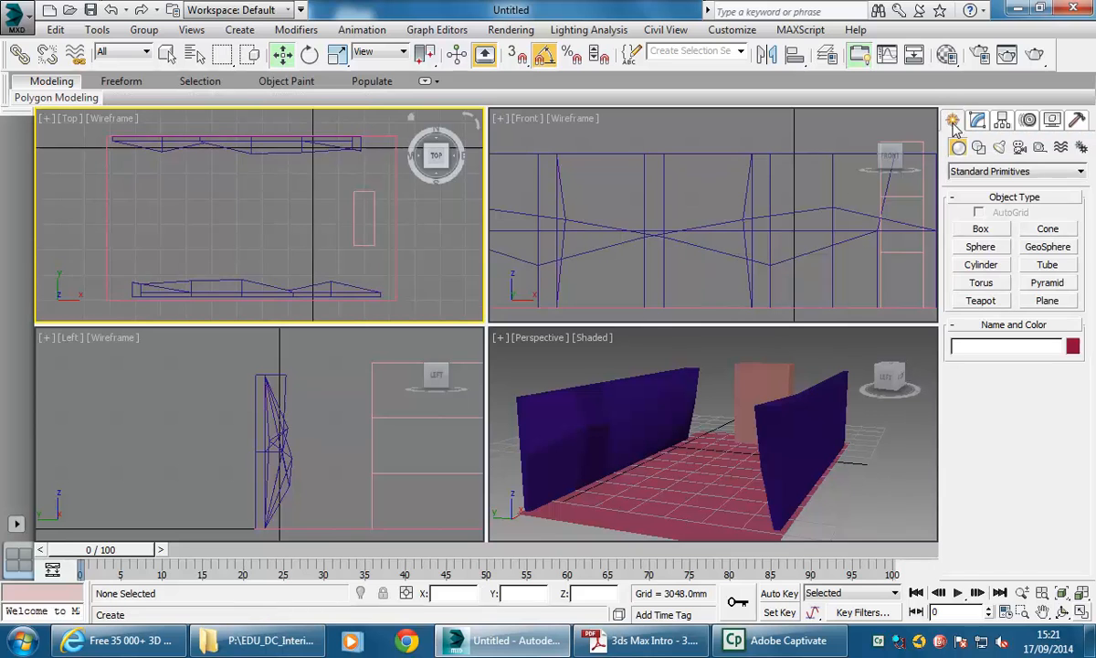
{"action": "left_click", "coordinate": [981, 264]}
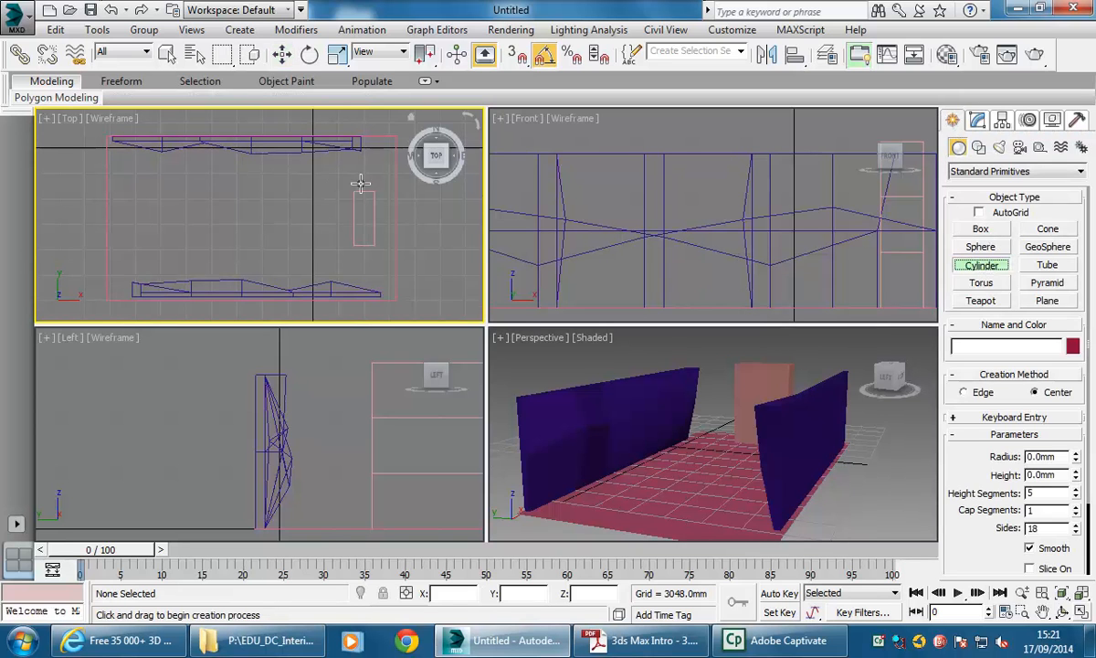
{"action": "scroll", "coordinate": [298, 230], "scroll_direction": "up", "scroll_amount": 1}
{"action": "left_click_drag", "start_coordinate": [294, 243], "coordinate": [293, 227]}
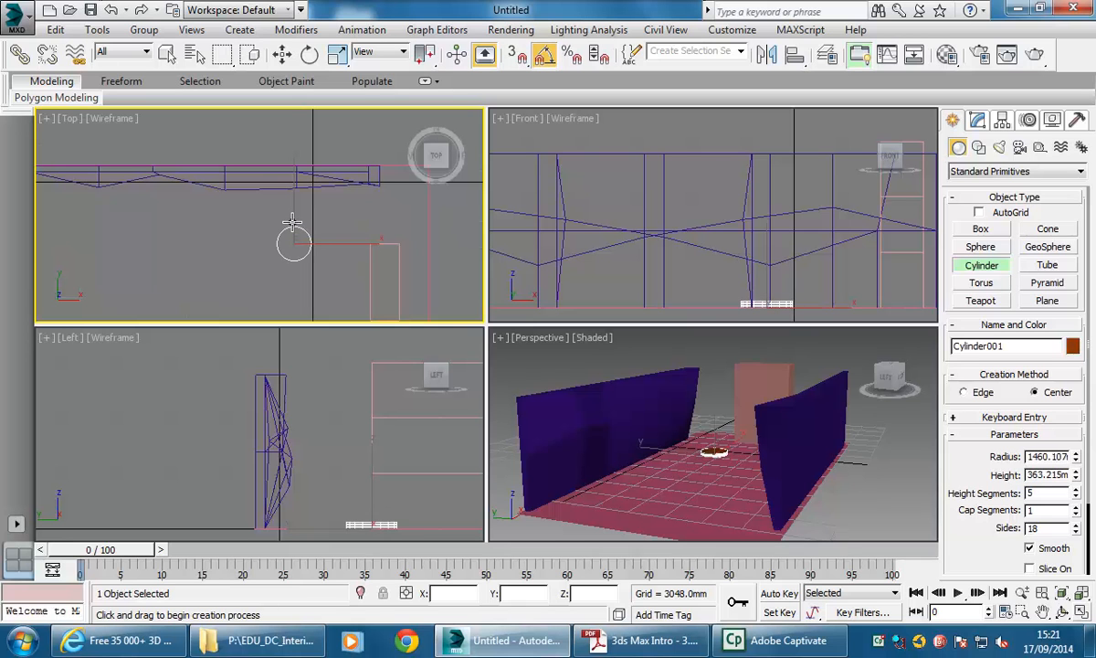
Step: Raise the cylinder above the floor plane to about Z 1680 mm in the Front view
{"action": "left_click", "coordinate": [722, 297]}
{"action": "key", "text": "w"}
{"action": "left_click_drag", "start_coordinate": [764, 279], "coordinate": [764, 251]}
{"action": "scroll", "coordinate": [764, 251], "scroll_direction": "up", "scroll_amount": 6}
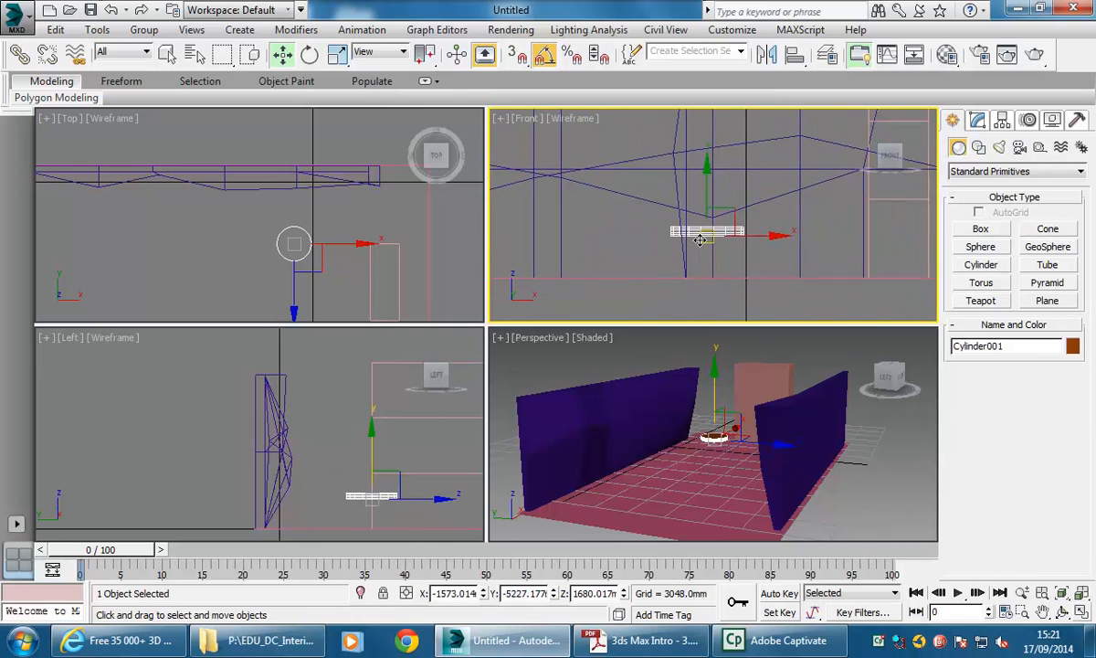
Step: Set the flat cylinder to 27 sides and 1 height segment
{"action": "left_click", "coordinate": [977, 120]}
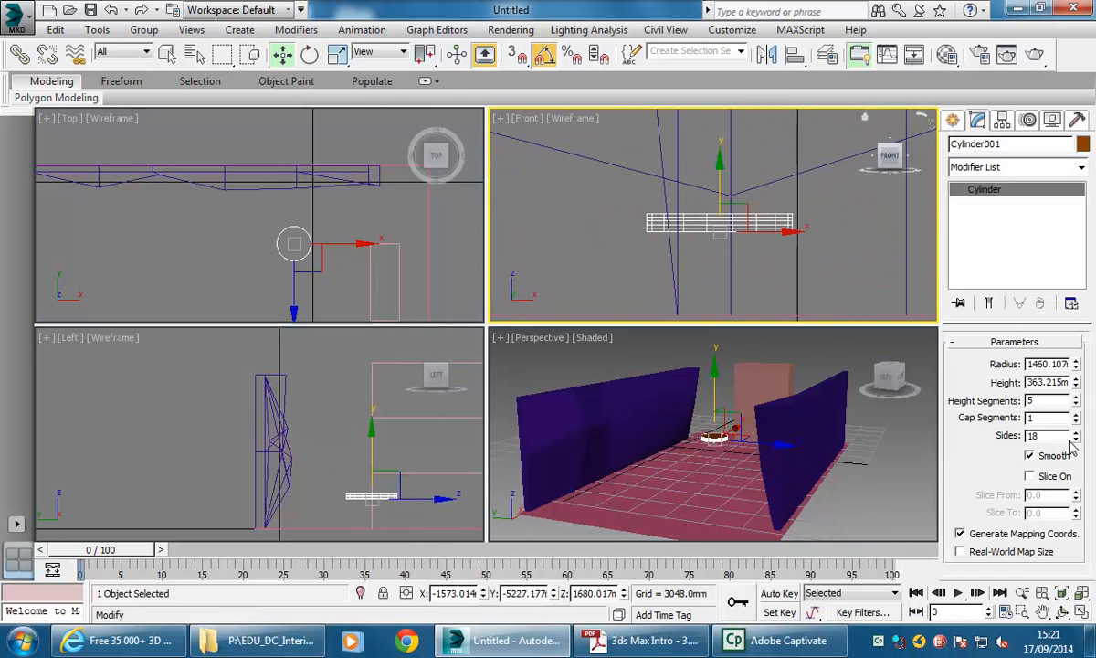
{"action": "left_click_drag", "start_coordinate": [1076, 439], "coordinate": [1075, 362]}
{"action": "left_click_drag", "start_coordinate": [1076, 403], "coordinate": [1077, 439]}
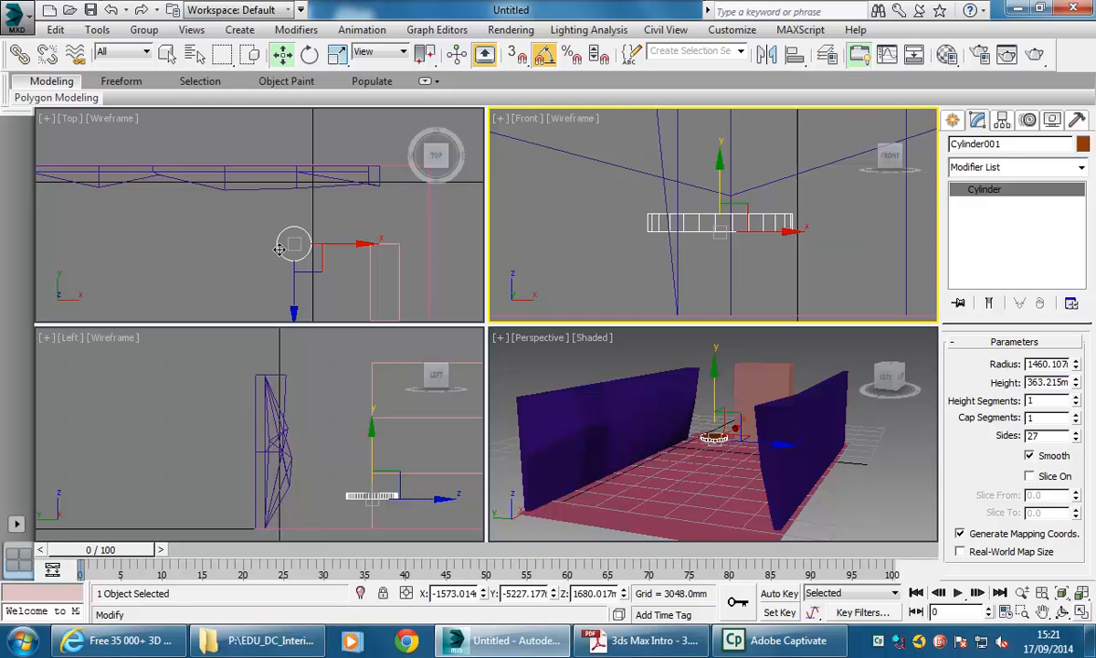
Step: Clone the flat cylinder as one independent copy directly below it in the Front view, at about Z 1320 mm
{"action": "right_click", "coordinate": [198, 240]}
{"action": "middle_click_drag", "start_coordinate": [293, 238], "coordinate": [259, 239]}
{"action": "scroll", "coordinate": [302, 237], "scroll_direction": "up", "scroll_amount": 2}
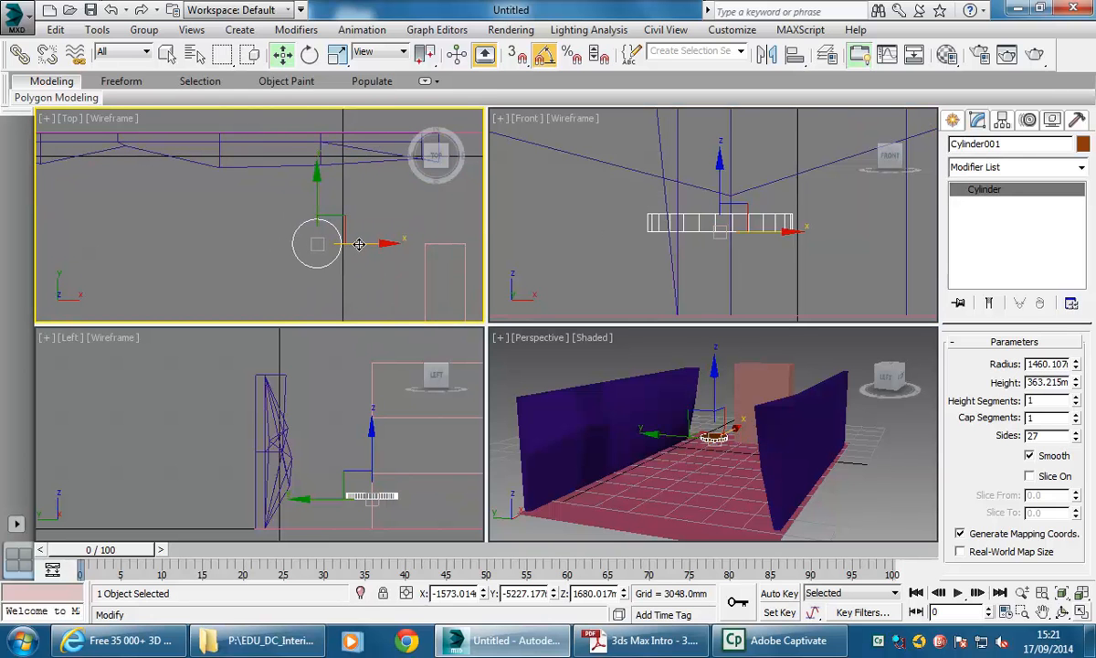
{"action": "right_click", "coordinate": [708, 186]}
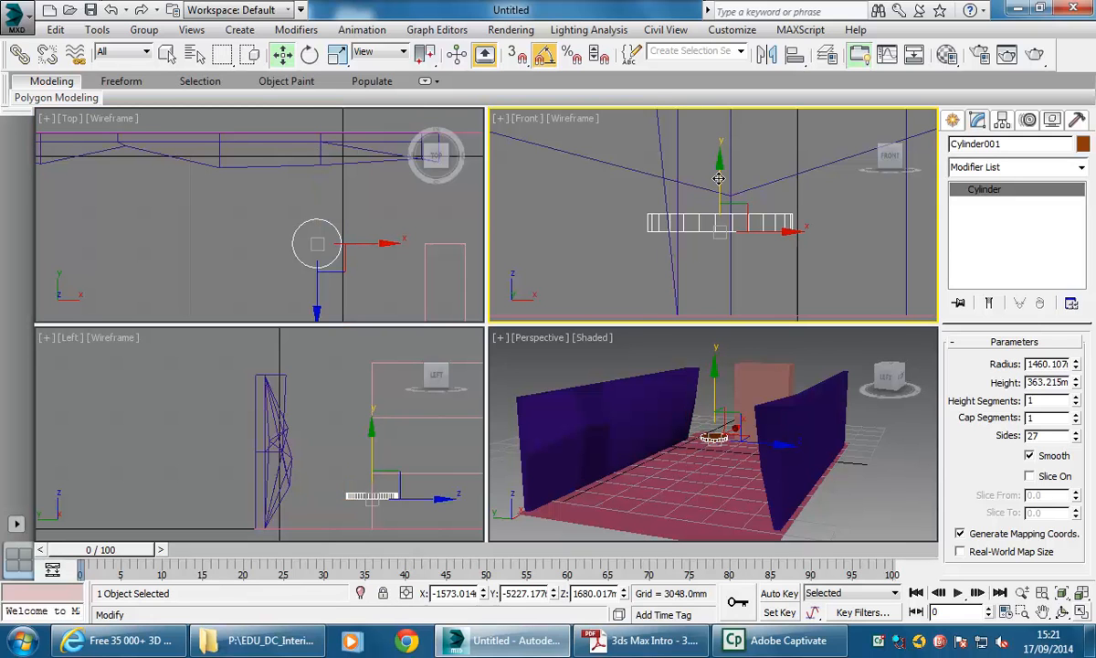
{"action": "left_click_drag", "start_coordinate": [719, 178], "coordinate": [712, 196], "text": "shift"}
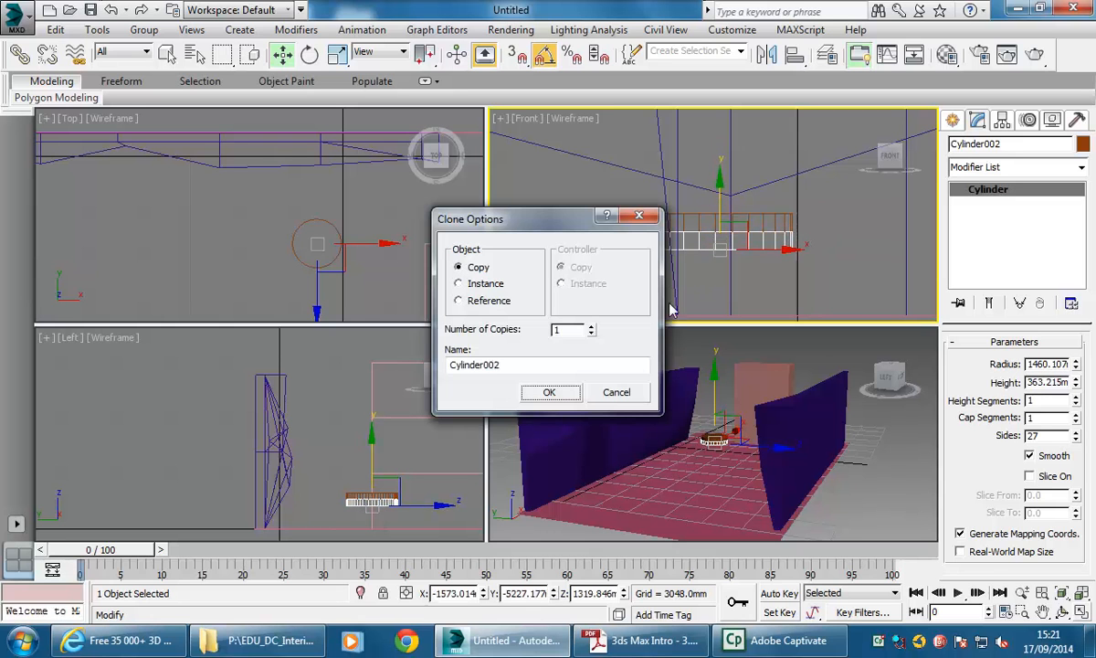
{"action": "left_click", "coordinate": [549, 392]}
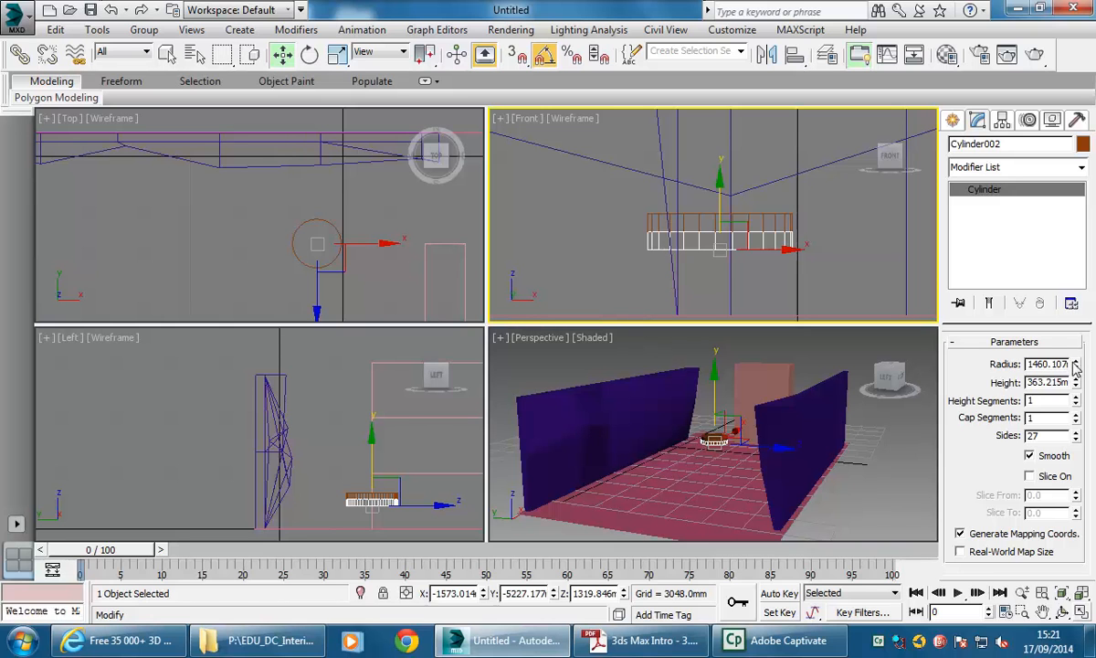
Step: Reduce the lower cylinder's radius to about 190 mm and lower it to the floor plane at about Z 13 mm
{"action": "left_click_drag", "start_coordinate": [1076, 365], "coordinate": [1071, 433]}
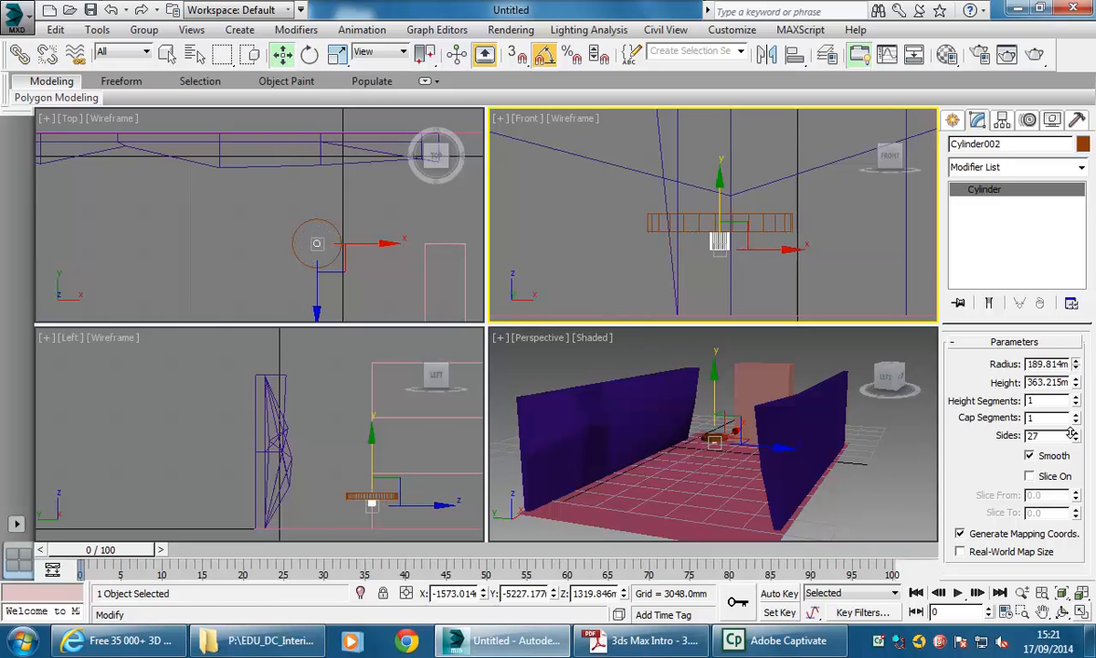
{"action": "left_click_drag", "start_coordinate": [721, 208], "coordinate": [712, 275]}
{"action": "scroll", "coordinate": [711, 276], "scroll_direction": "up", "scroll_amount": 2}
{"action": "middle_click_drag", "start_coordinate": [711, 276], "coordinate": [675, 213]}
{"action": "scroll", "coordinate": [718, 225], "scroll_direction": "up", "scroll_amount": 2}
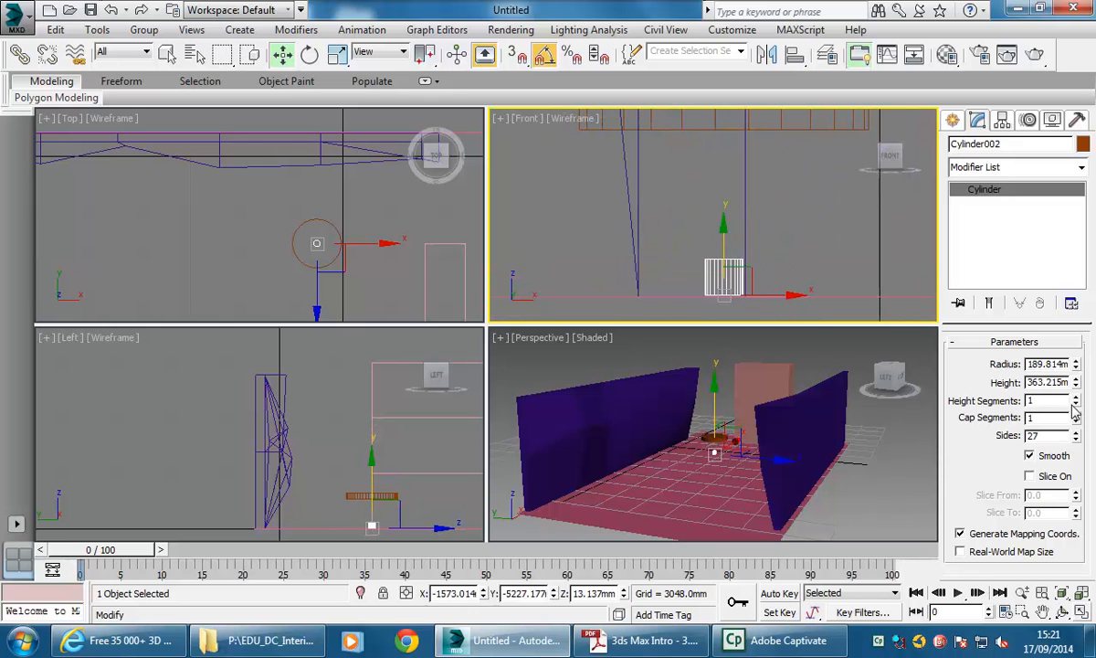
Step: Increase the narrow cylinder's height to about 1678 mm so it forms a table leg reaching the tabletop
{"action": "left_click_drag", "start_coordinate": [1076, 382], "coordinate": [1078, 36]}
{"action": "middle_click_drag", "start_coordinate": [752, 183], "coordinate": [675, 304]}
{"action": "scroll", "coordinate": [745, 215], "scroll_direction": "down", "scroll_amount": 2}
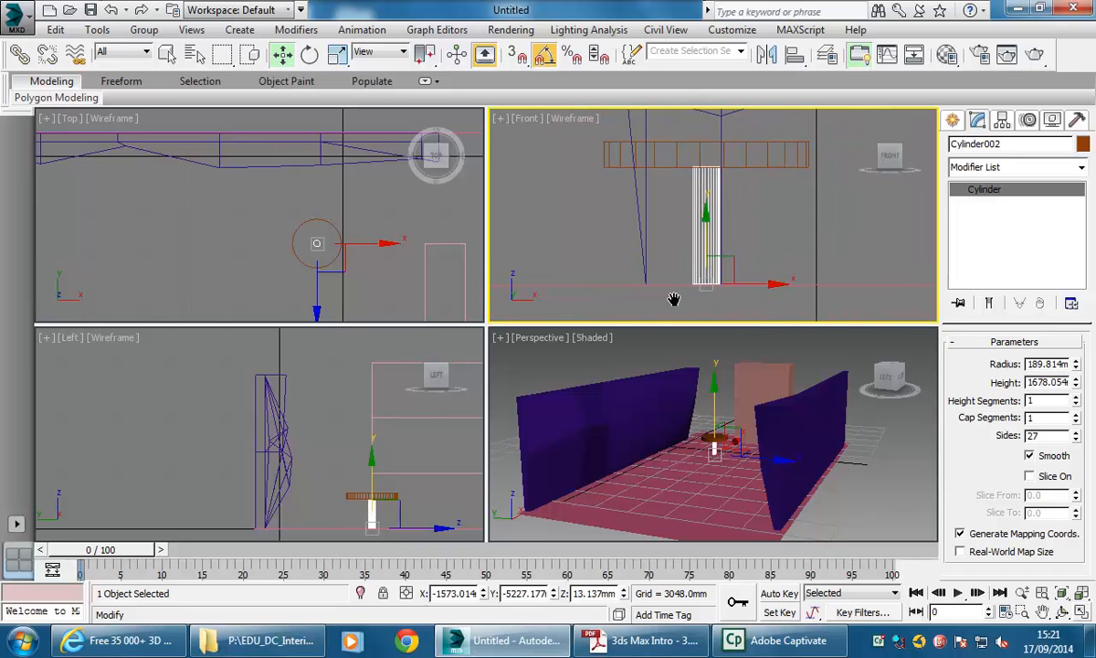
Step: Thin the tabletop cylinder to about 156 mm high, and clear the selection
{"action": "scroll", "coordinate": [711, 441], "scroll_direction": "up", "scroll_amount": 8}
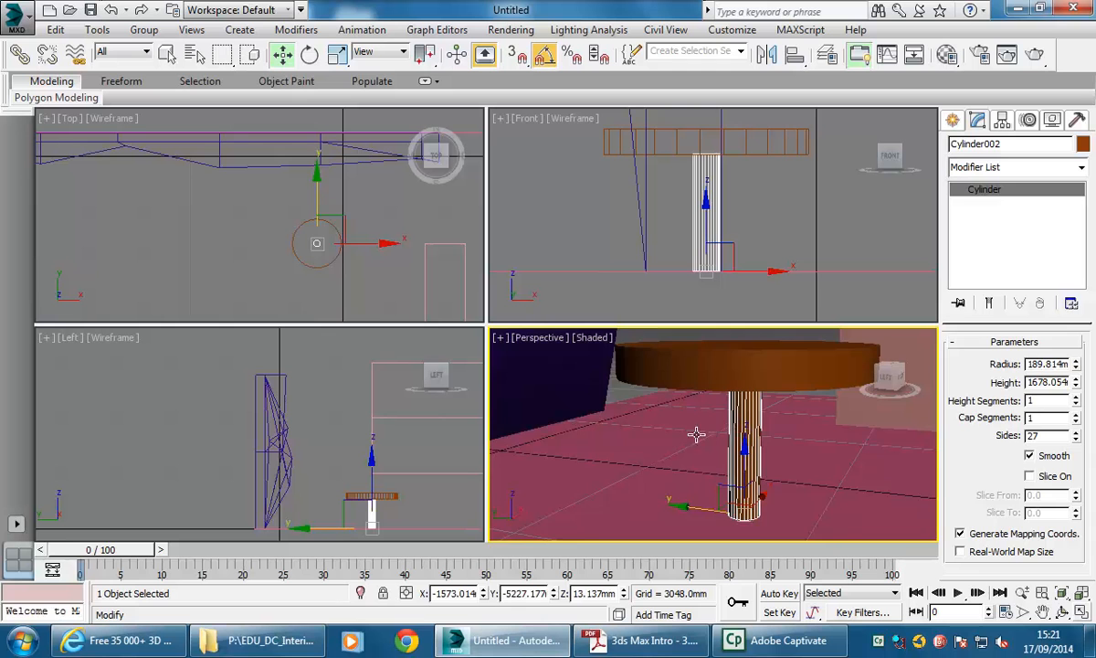
{"action": "middle_click_drag", "start_coordinate": [697, 433], "coordinate": [697, 397], "text": "alt"}
{"action": "left_click", "coordinate": [710, 374]}
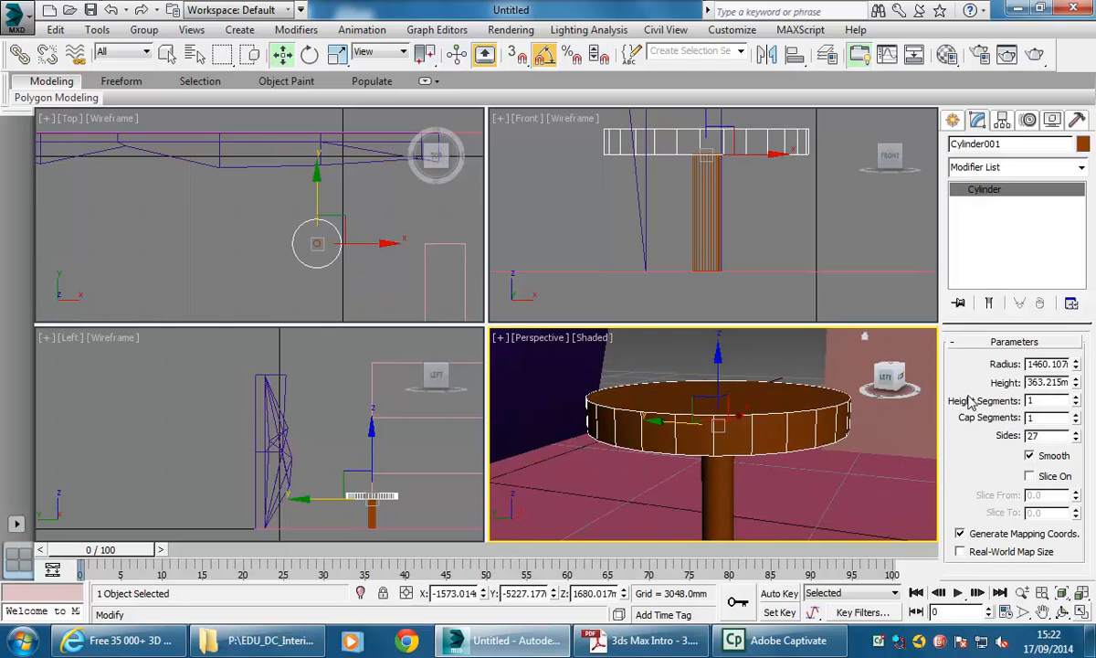
{"action": "left_click_drag", "start_coordinate": [1078, 386], "coordinate": [1078, 416]}
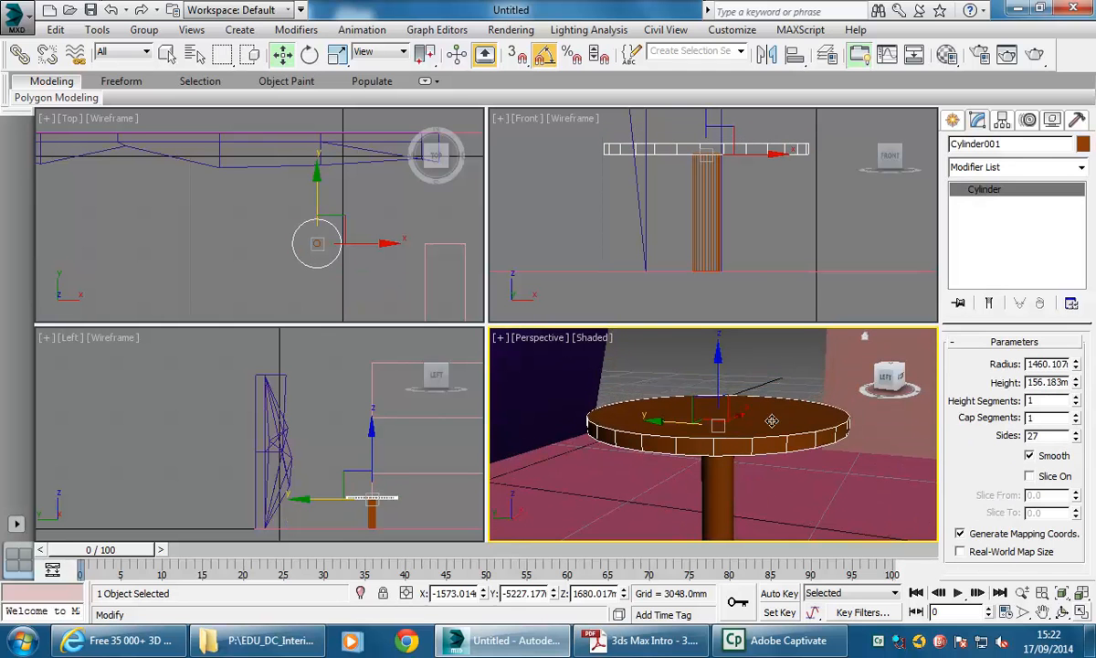
{"action": "scroll", "coordinate": [726, 393], "scroll_direction": "down", "scroll_amount": 5}
{"action": "left_click", "coordinate": [758, 361]}
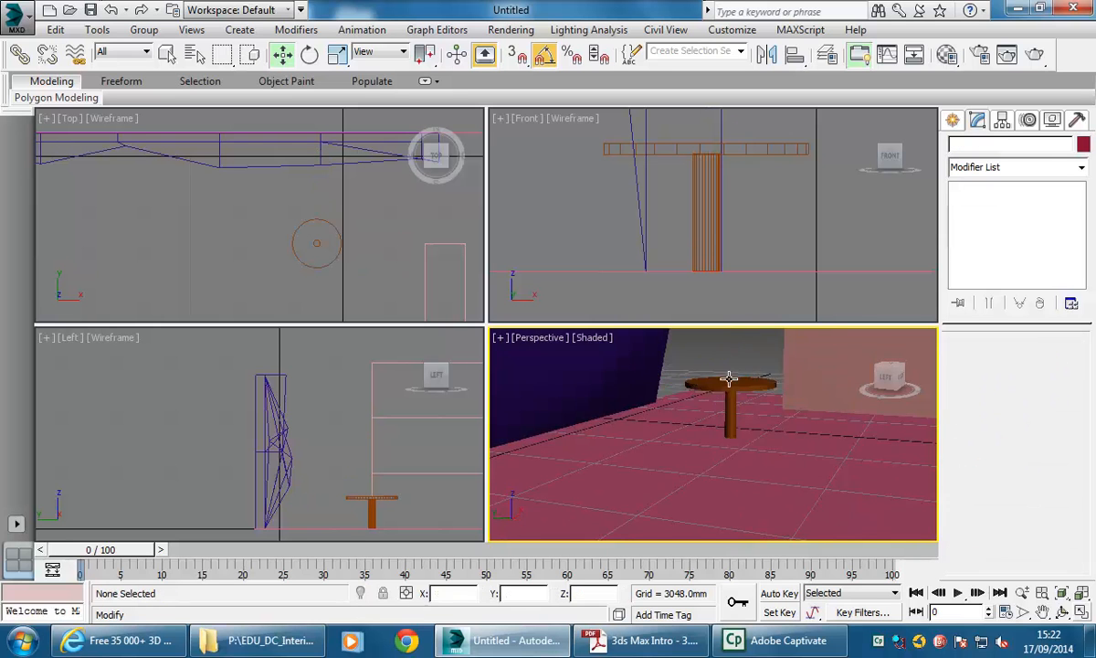
Step: Select the table leg and tabletop together and clone them along negative X in the Top view as 5 evenly spaced copies
{"action": "scroll", "coordinate": [726, 421], "scroll_direction": "up", "scroll_amount": 5}
{"action": "left_click", "coordinate": [728, 423]}
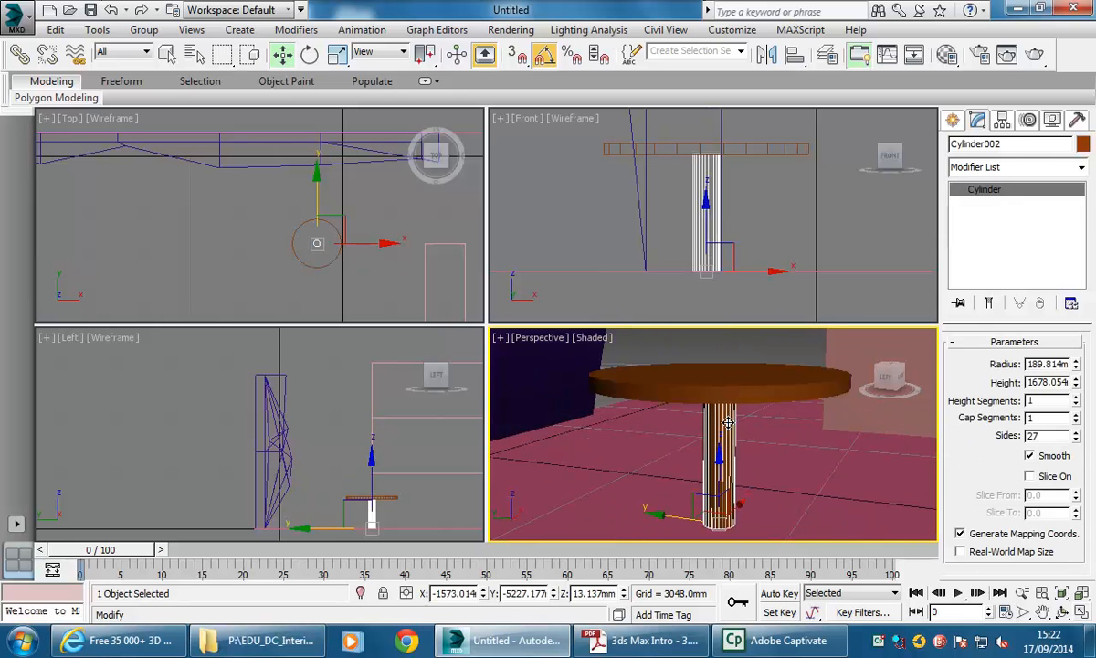
{"action": "left_click", "coordinate": [754, 365], "text": "ctrl"}
{"action": "right_click", "coordinate": [240, 243]}
{"action": "scroll", "coordinate": [194, 252], "scroll_direction": "down", "scroll_amount": 4}
{"action": "middle_click_drag", "start_coordinate": [207, 254], "coordinate": [311, 267]}
{"action": "scroll", "coordinate": [274, 248], "scroll_direction": "up", "scroll_amount": 2}
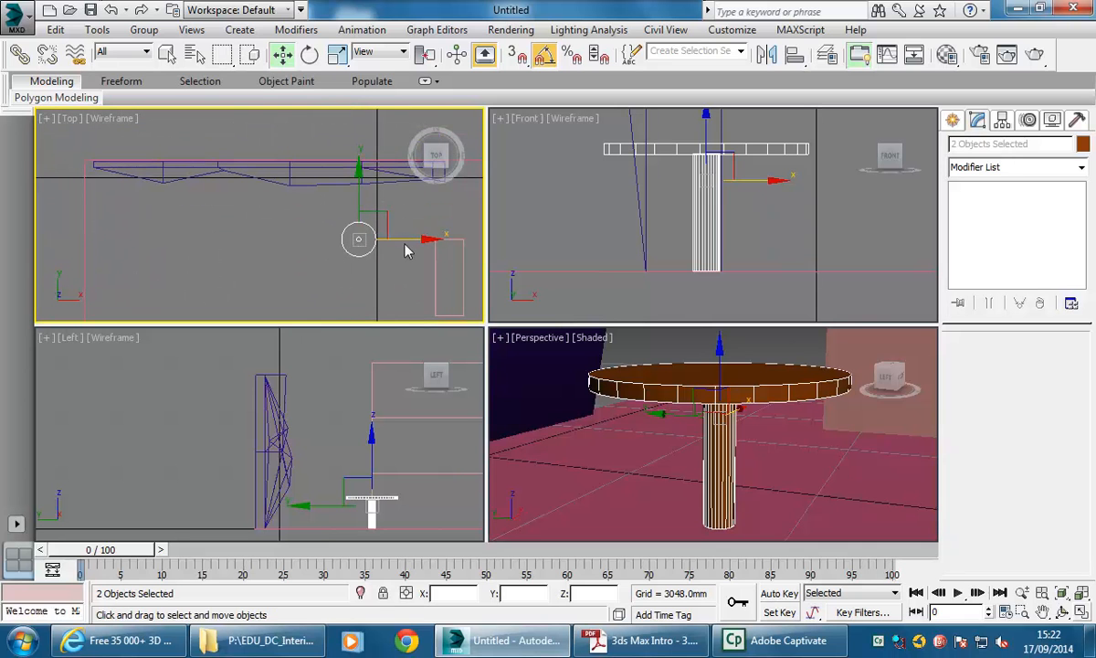
{"action": "mouse_move", "coordinate": [404, 239]}
{"action": "left_mouse_down"}
{"action": "mouse_move", "coordinate": [335, 241]}
{"action": "mouse_move", "coordinate": [346, 257]}
{"action": "left_mouse_up"}
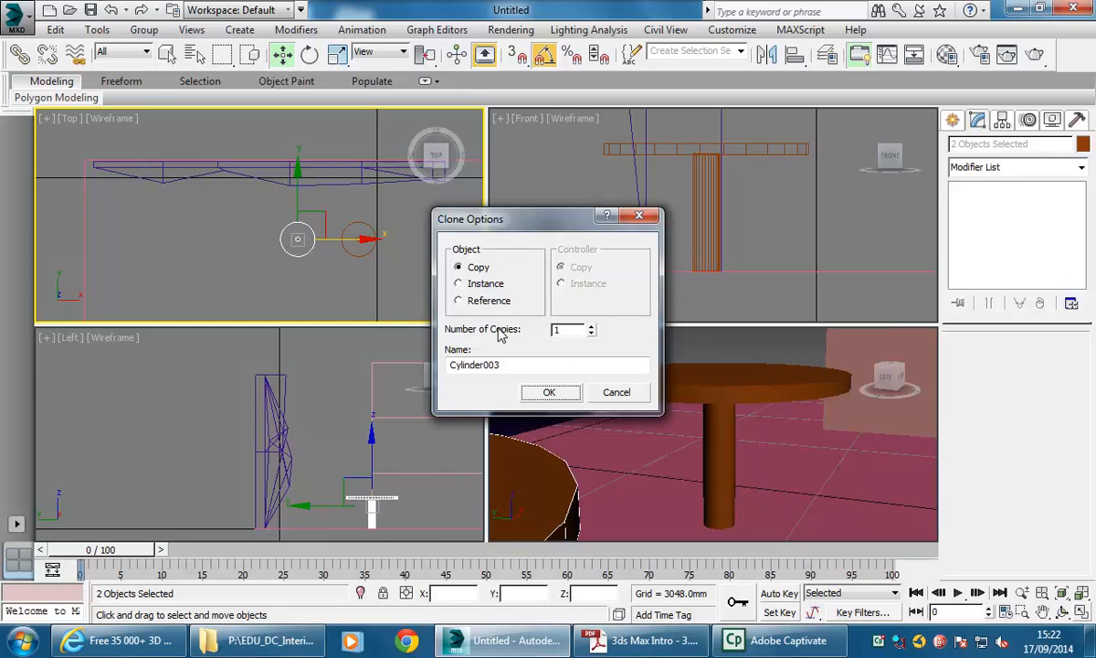
{"action": "double_click", "coordinate": [592, 327]}
{"action": "left_click", "coordinate": [591, 327]}
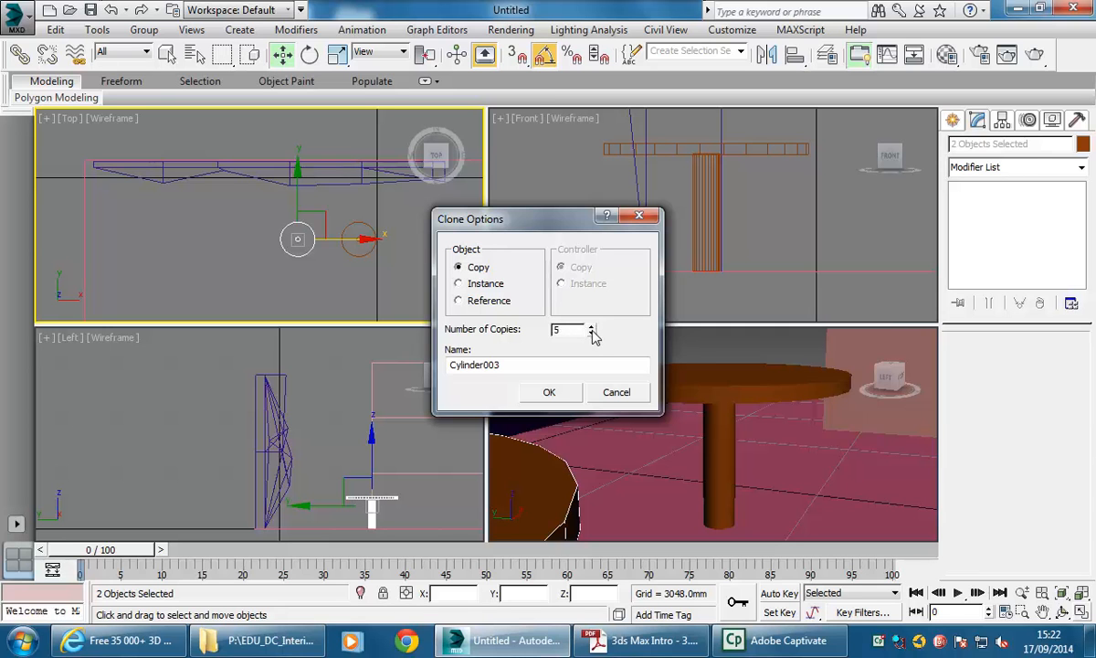
{"action": "left_click", "coordinate": [551, 391]}
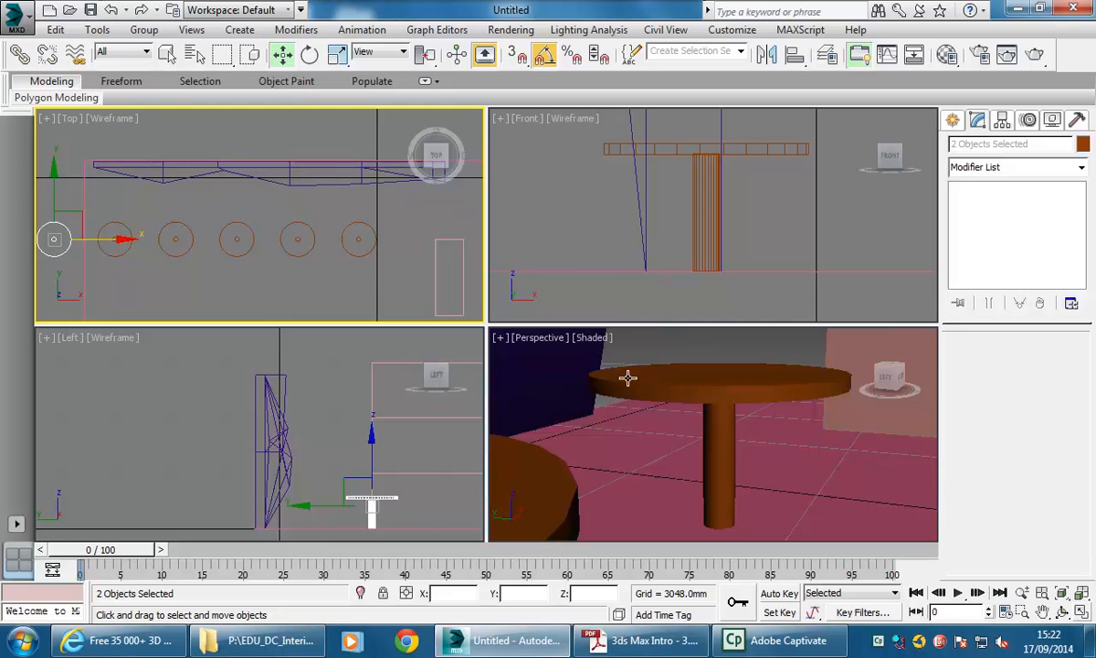
Step: Delete the last table copy, which stands beyond the edge of the floor plane
{"action": "scroll", "coordinate": [621, 377], "scroll_direction": "down", "scroll_amount": 5}
{"action": "middle_click_drag", "start_coordinate": [620, 378], "coordinate": [740, 418]}
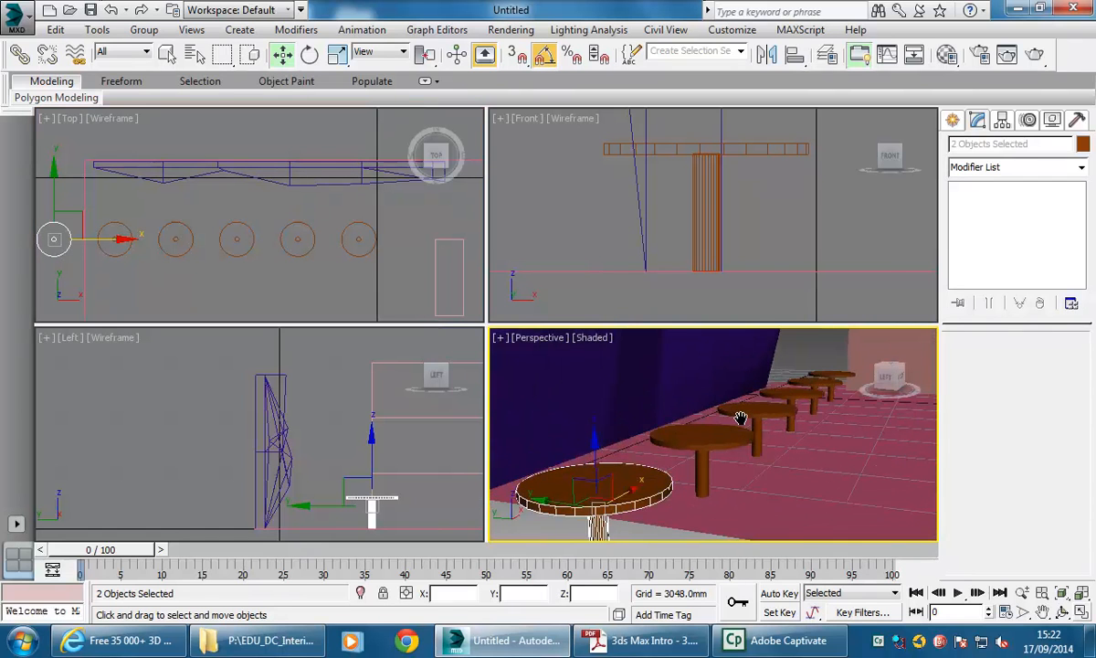
{"action": "left_click", "coordinate": [698, 447]}
{"action": "middle_click_drag", "start_coordinate": [698, 447], "coordinate": [651, 474]}
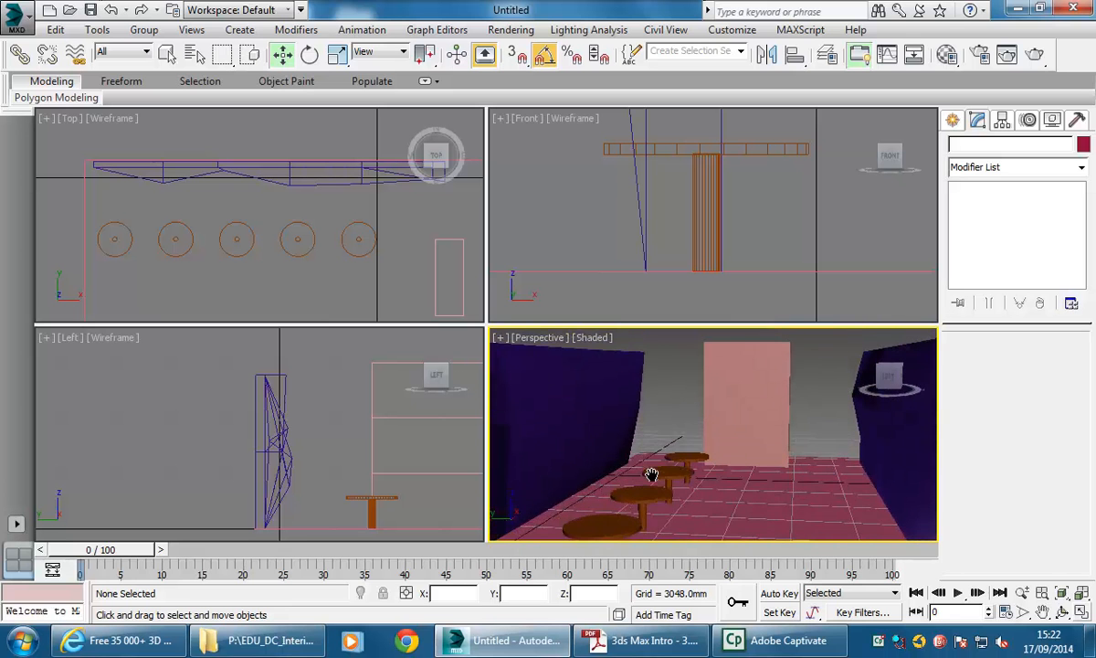
Step: Maximize the Perspective viewport and display edged faces on the shaded objects
{"action": "left_click", "coordinate": [1082, 612]}
{"action": "middle_click_drag", "start_coordinate": [481, 319], "coordinate": [485, 293]}
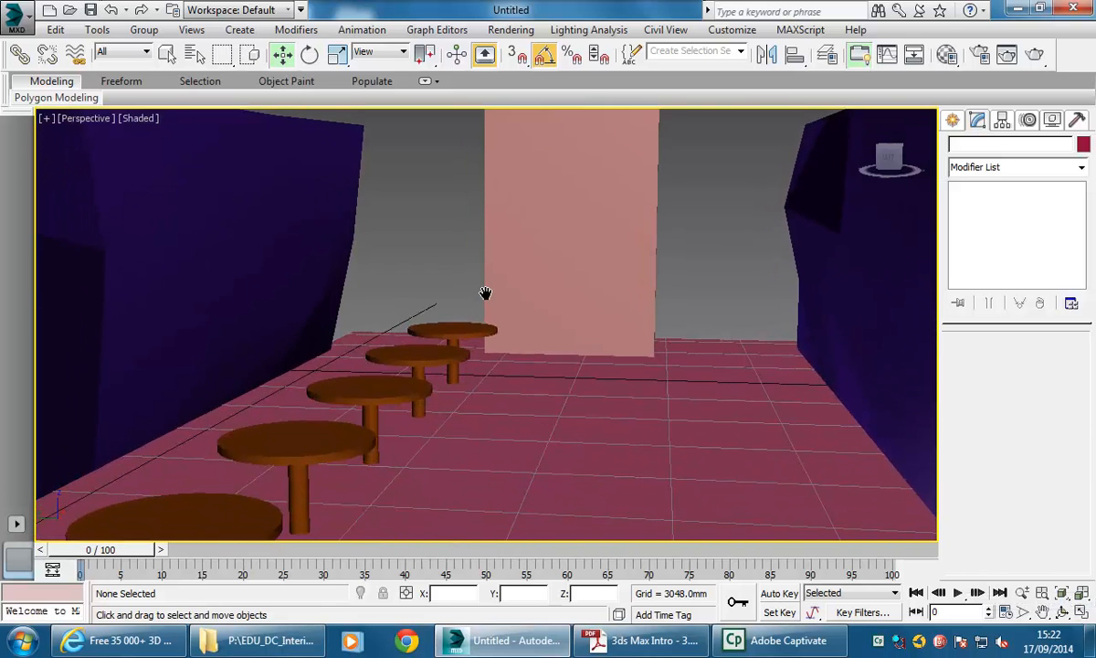
{"action": "left_click", "coordinate": [139, 119]}
{"action": "left_click", "coordinate": [170, 187]}
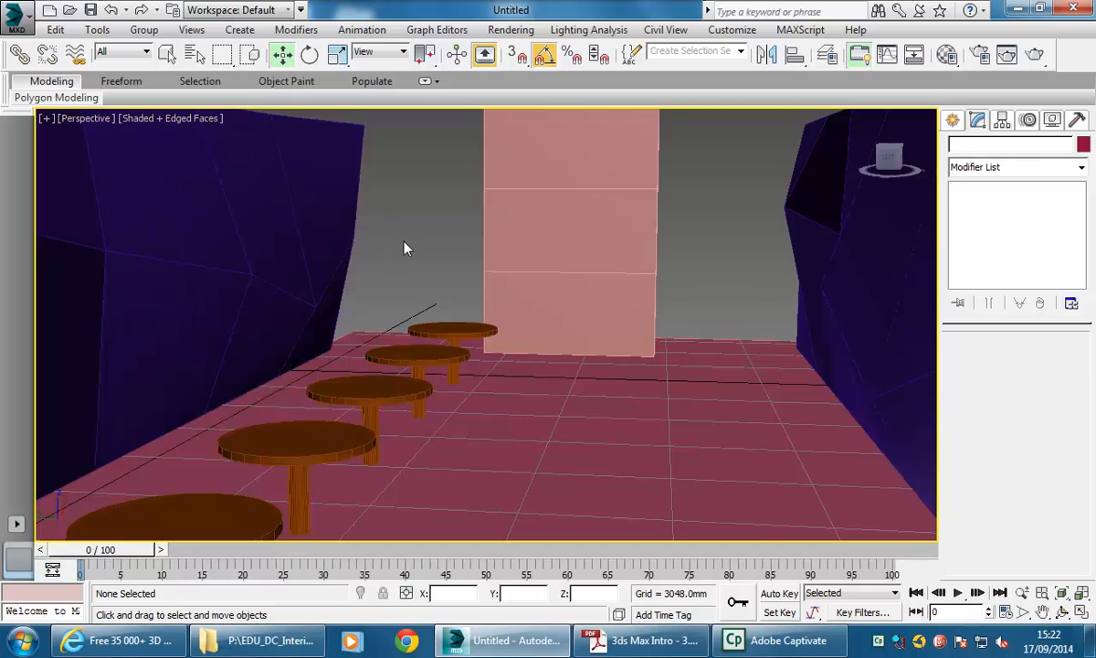
Step: Change the object color of the original wall beside the tables to pale blue
{"action": "left_click", "coordinate": [249, 223]}
{"action": "left_click", "coordinate": [1083, 145]}
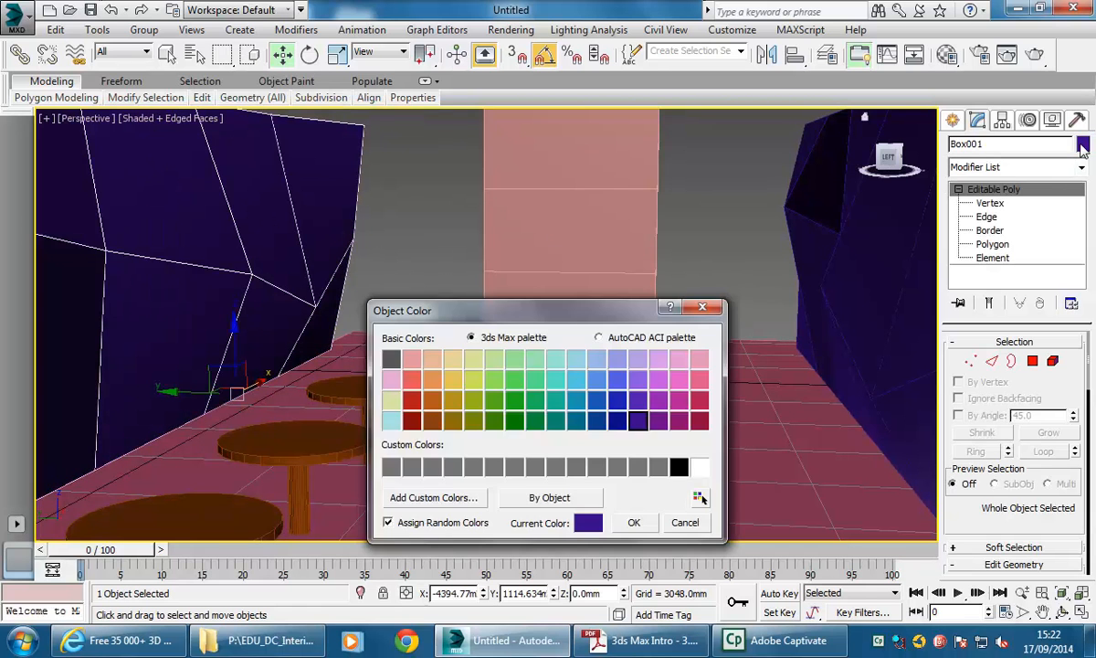
{"action": "left_click", "coordinate": [577, 359]}
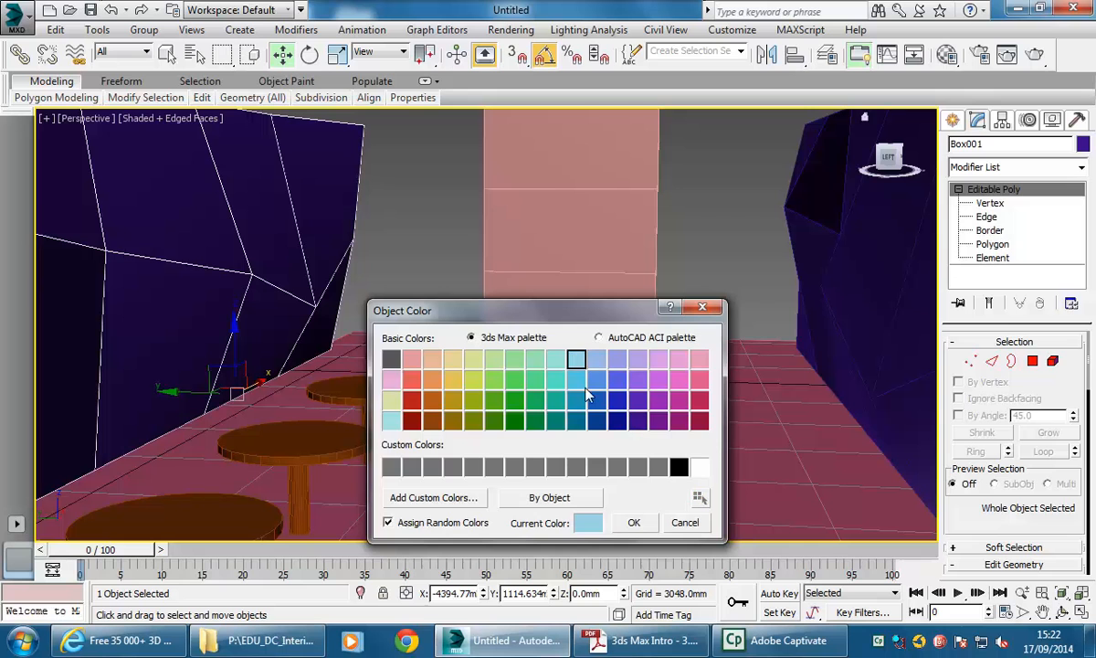
{"action": "left_click", "coordinate": [632, 523]}
Step: Change the object color of the copied wall opposite the tables to bright sky blue, and clear the selection
{"action": "left_click", "coordinate": [852, 292]}
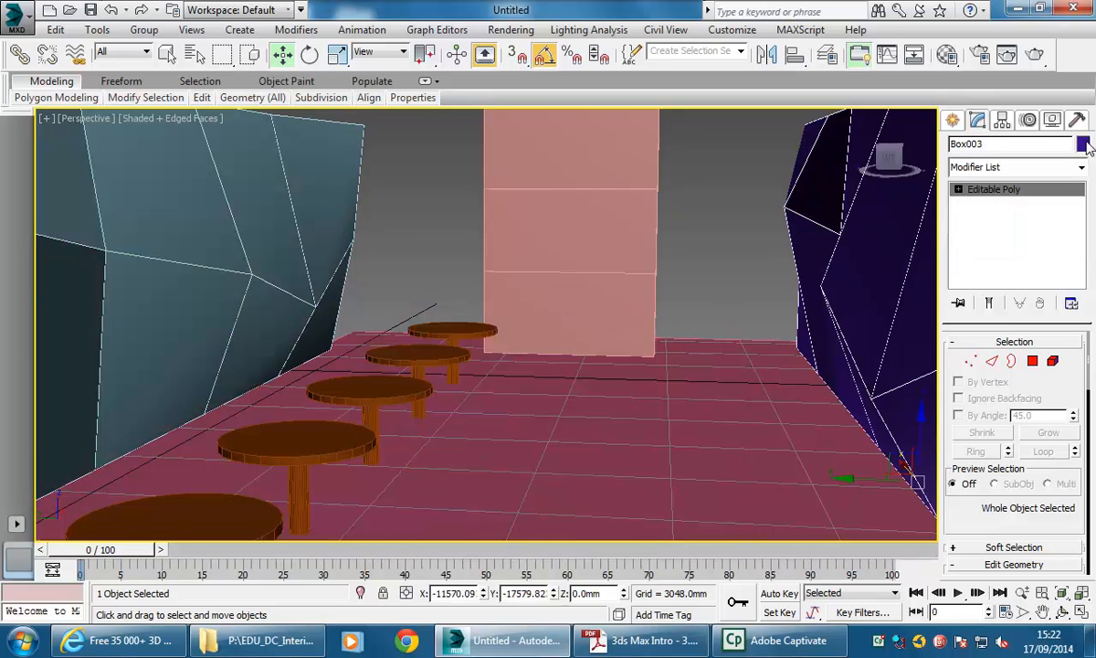
{"action": "left_click", "coordinate": [1084, 145]}
{"action": "left_click", "coordinate": [515, 380]}
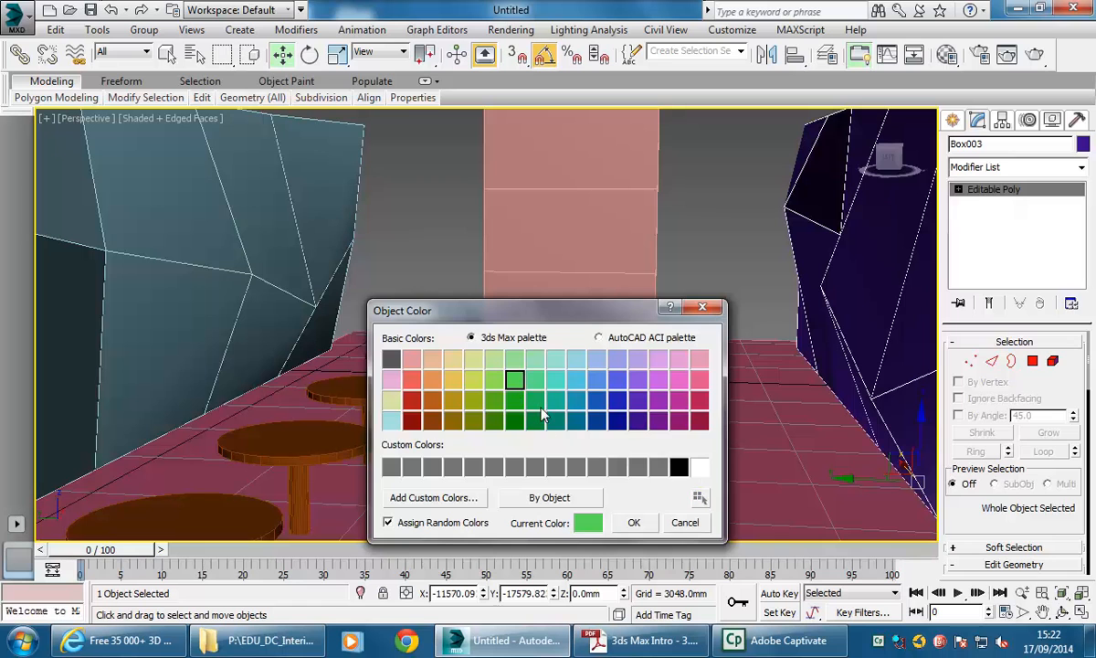
{"action": "left_click", "coordinate": [597, 379]}
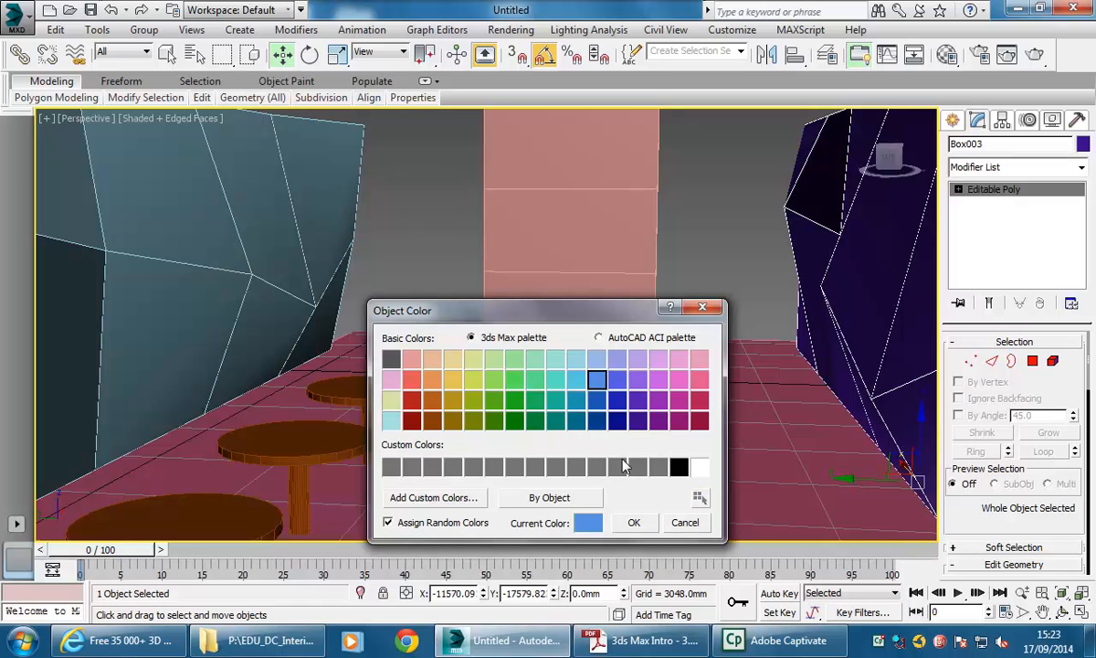
{"action": "left_click", "coordinate": [576, 380]}
{"action": "left_click", "coordinate": [633, 522]}
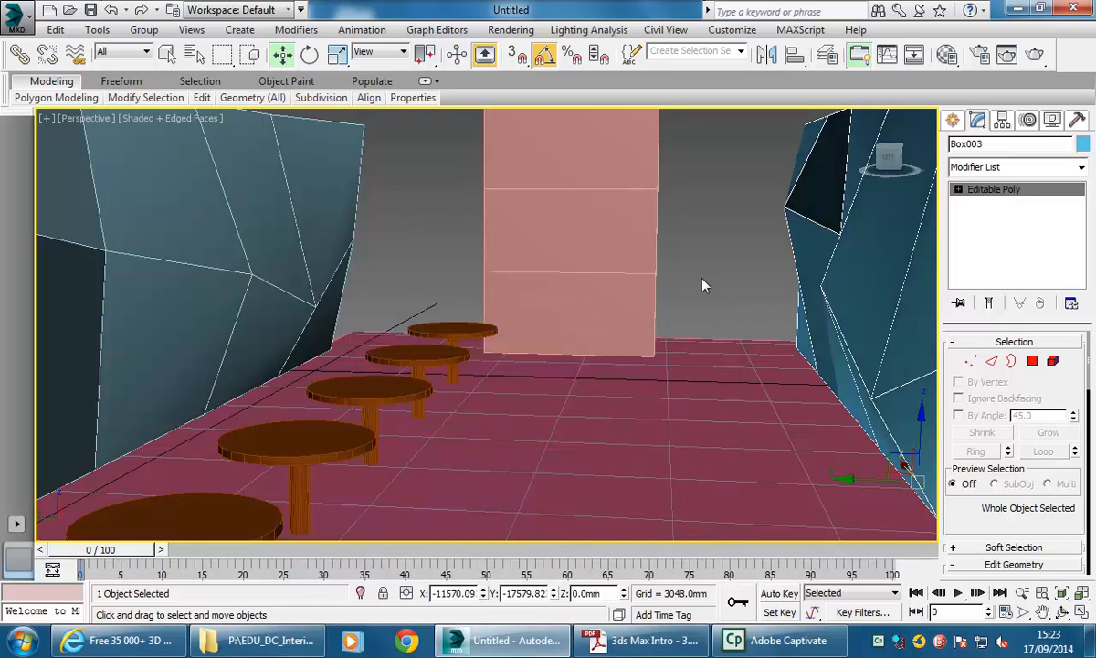
{"action": "left_click", "coordinate": [703, 285]}
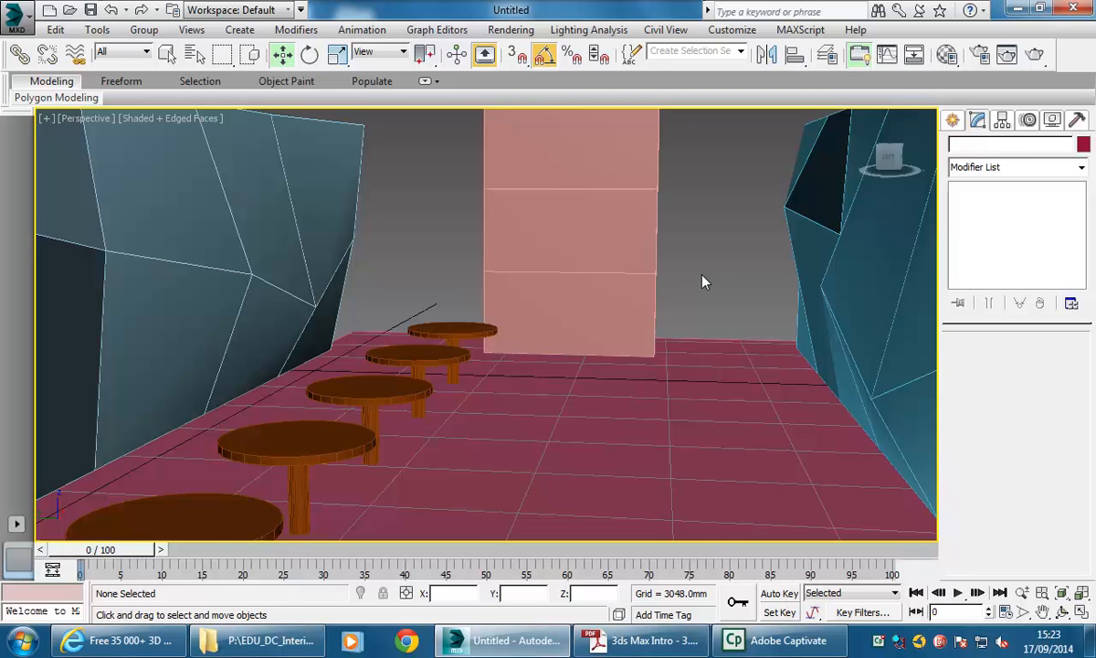
Step: Look at 3ds Max Intro - 3.pdf in Adobe Acrobat Pro, and return to the 3ds Max scene
{"action": "middle_click_drag", "start_coordinate": [703, 275], "coordinate": [708, 270]}
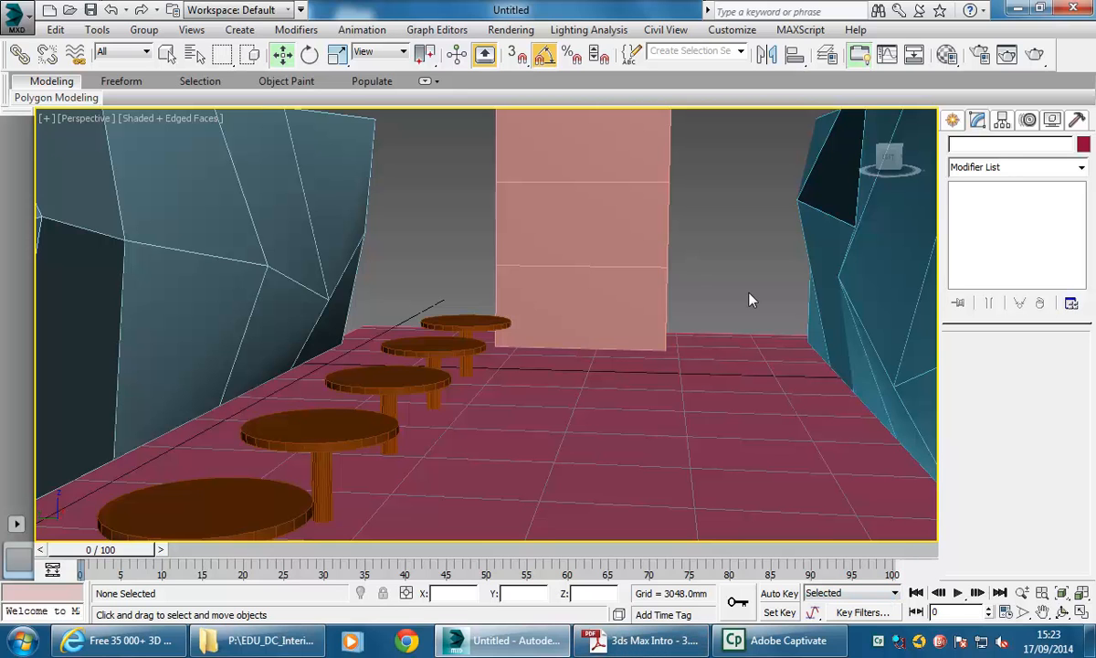
{"action": "left_click", "coordinate": [666, 644]}
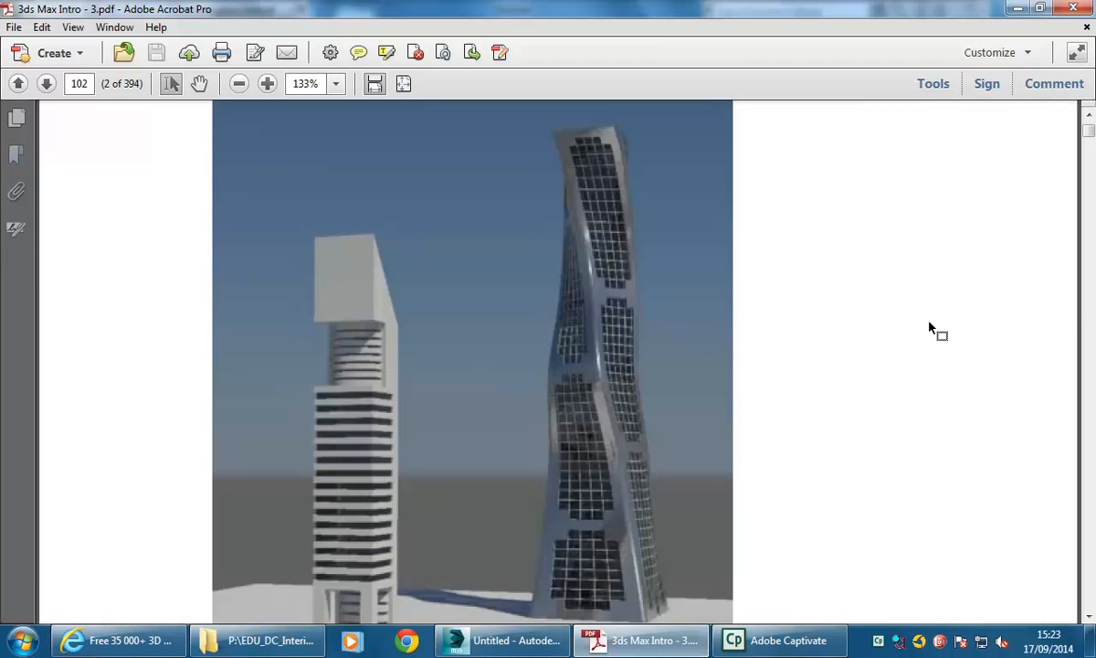
{"action": "left_click", "coordinate": [1017, 8]}
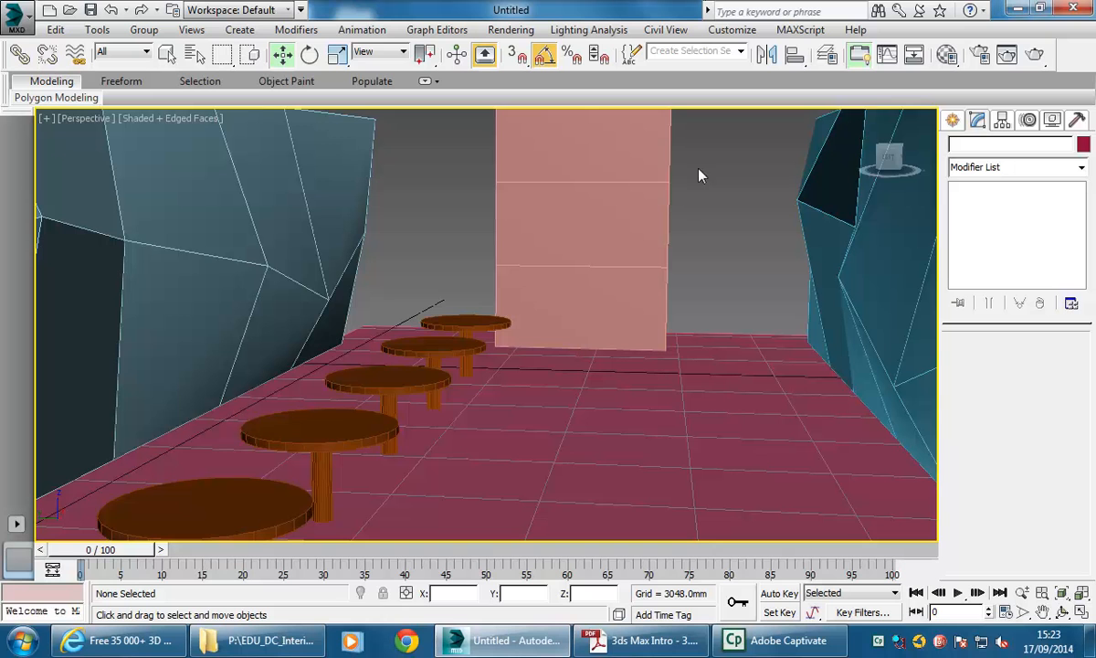